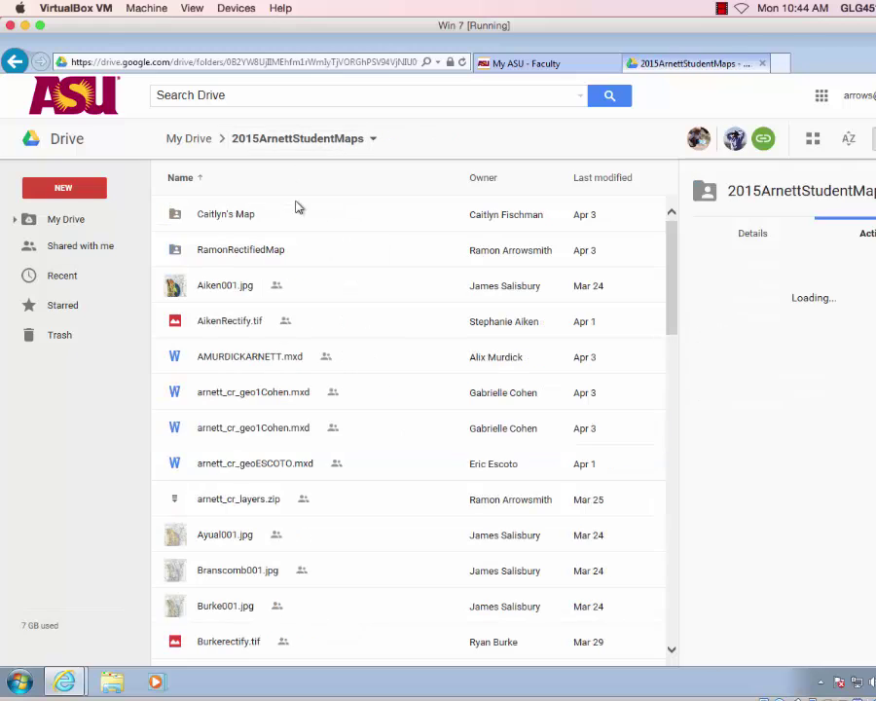
Download arnett_cr_layers.zip from the 2015ArnettStudentMaps folder despite the virus-scan warning and save it to the desktop.
{"action": "right_click", "coordinate": [180, 503]}
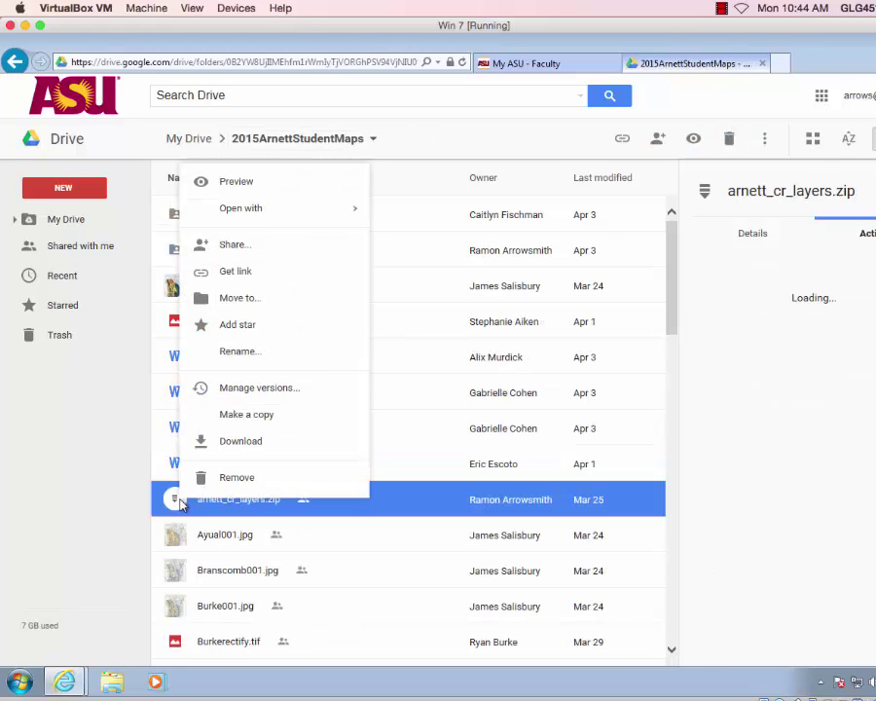
{"action": "left_click", "coordinate": [227, 442]}
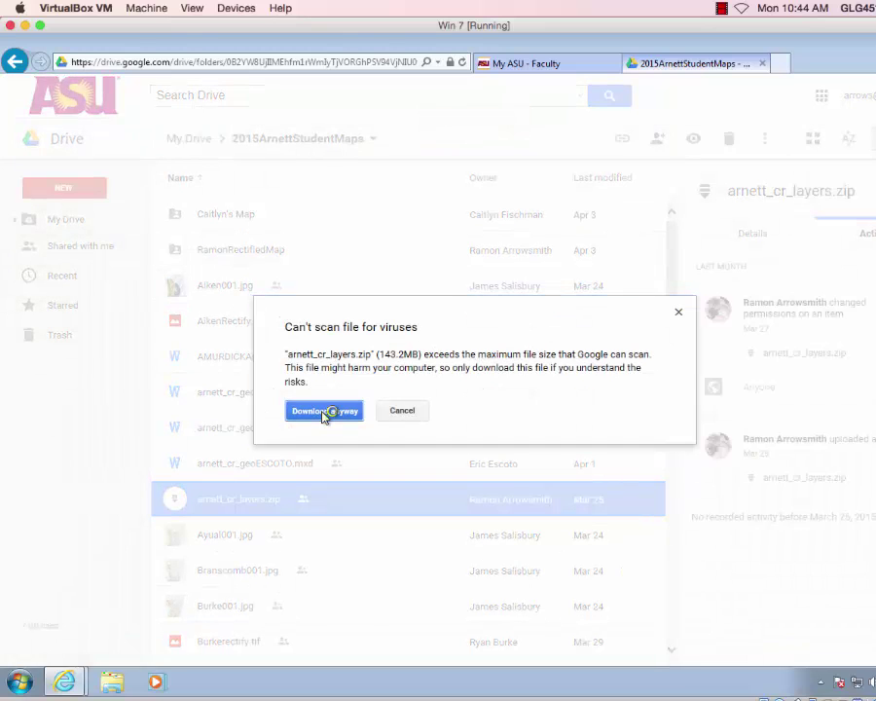
{"action": "left_click", "coordinate": [326, 415]}
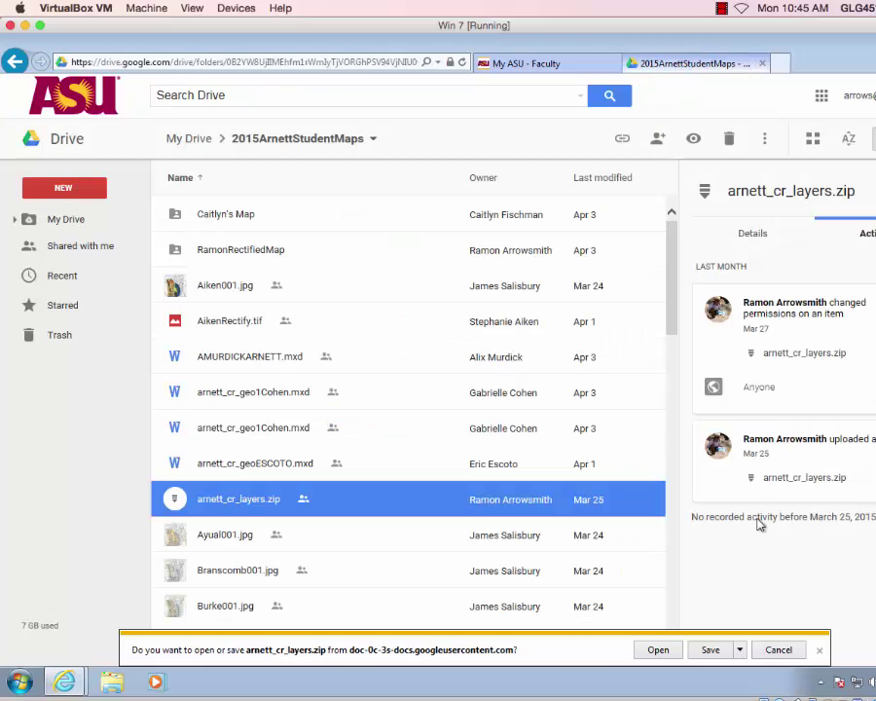
{"action": "left_click", "coordinate": [740, 650]}
{"action": "left_click", "coordinate": [790, 686]}
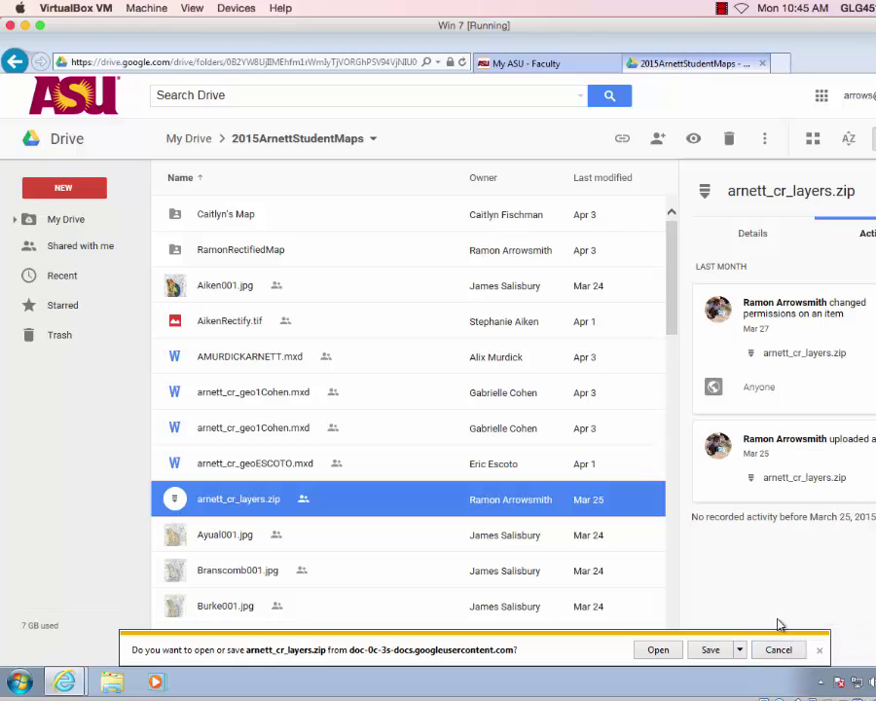
{"action": "left_click", "coordinate": [568, 498]}
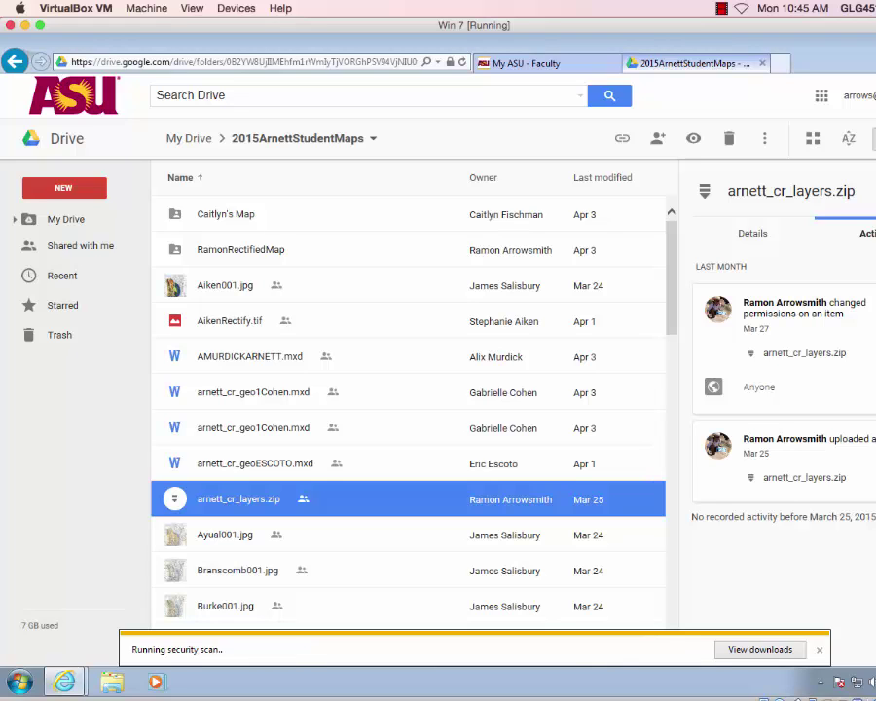
Move the downloaded zip file to a free spot on the desktop and copy its arnett_cr_layers folder out to the desktop.
{"action": "key", "text": "super+d"}
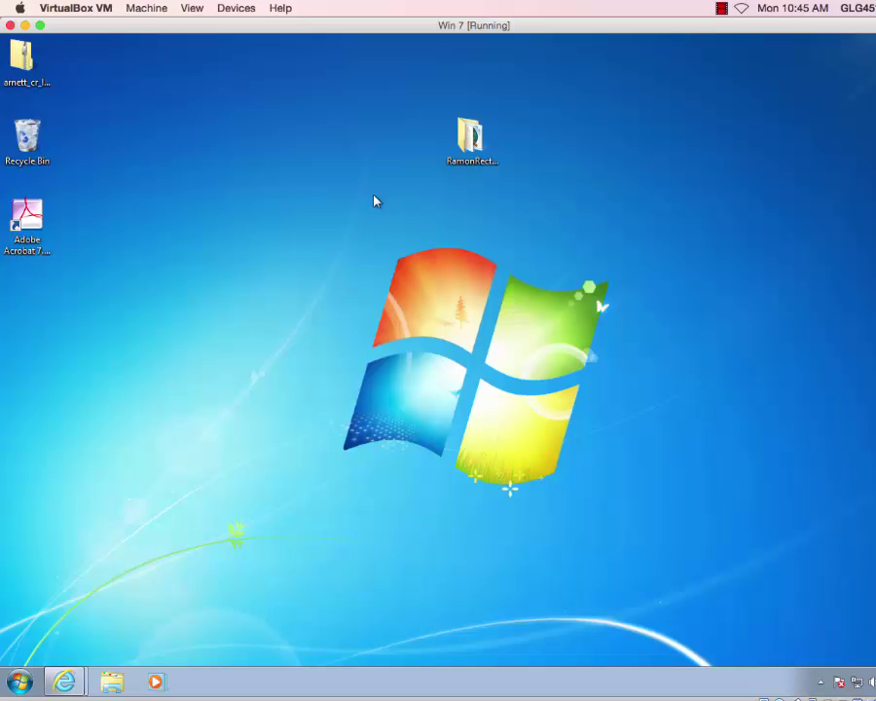
{"action": "left_click_drag", "start_coordinate": [39, 76], "coordinate": [146, 385]}
{"action": "right_click", "coordinate": [131, 384]}
{"action": "left_click", "coordinate": [224, 353]}
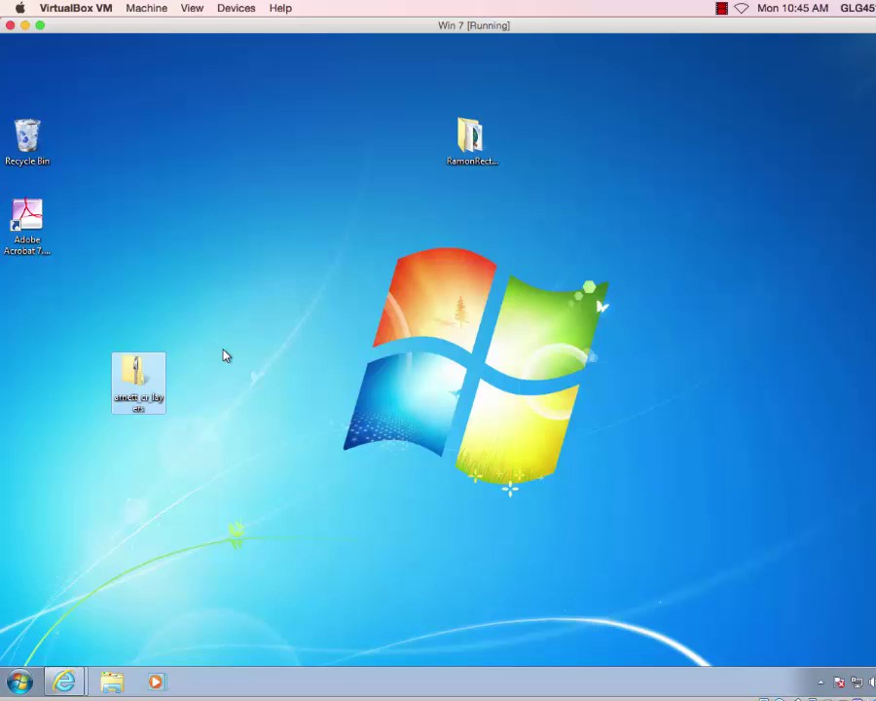
{"action": "double_click", "coordinate": [138, 374]}
{"action": "left_click_drag", "start_coordinate": [339, 45], "coordinate": [565, 249]}
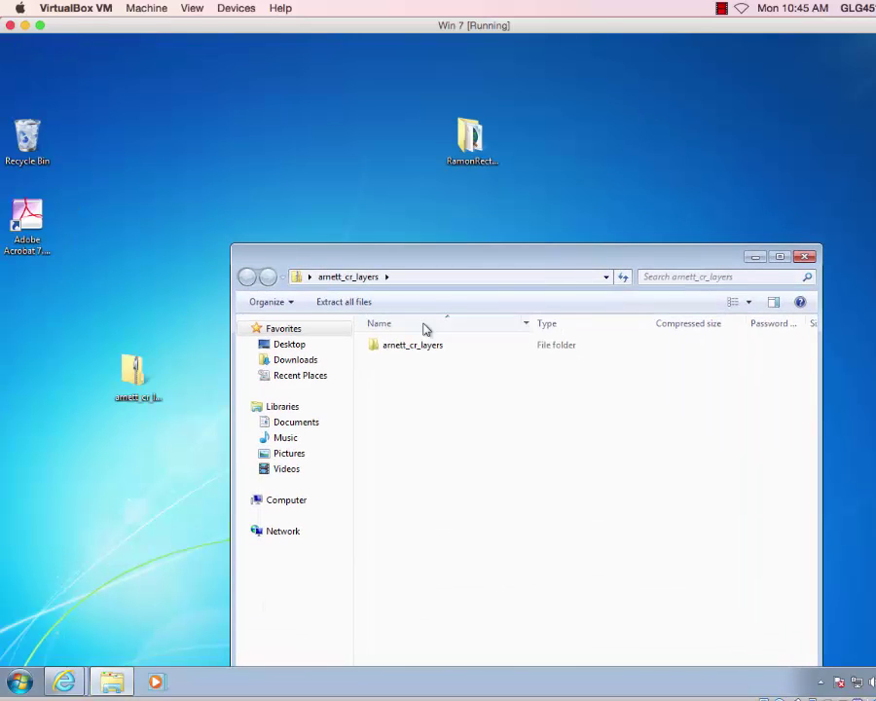
{"action": "left_click_drag", "start_coordinate": [381, 349], "coordinate": [271, 147]}
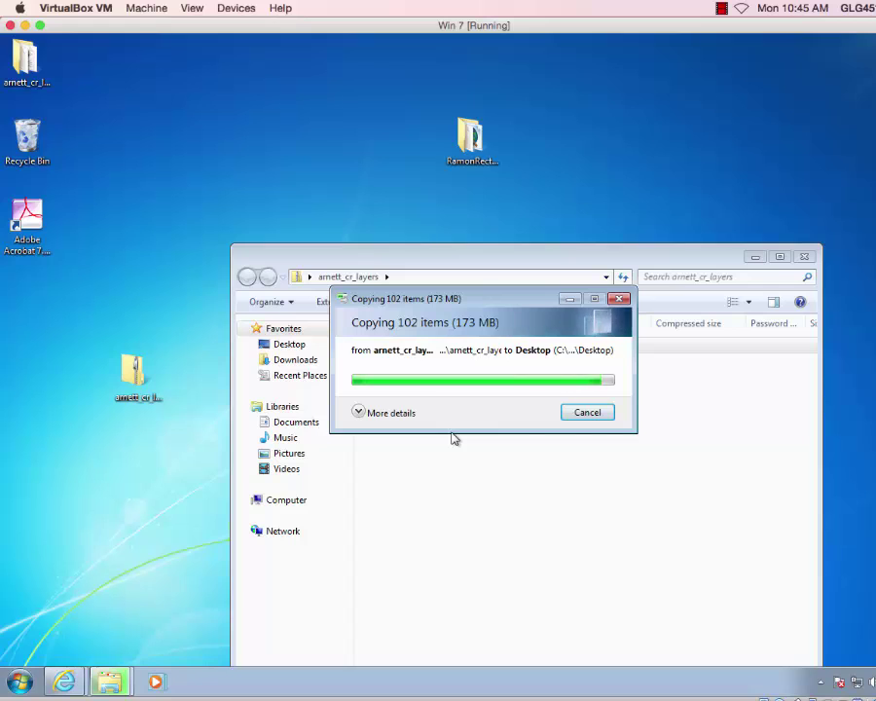
Close the archive window and discard the arnett_cr_layers zip file in the Recycle Bin.
{"action": "left_click", "coordinate": [804, 256]}
{"action": "left_click", "coordinate": [138, 373]}
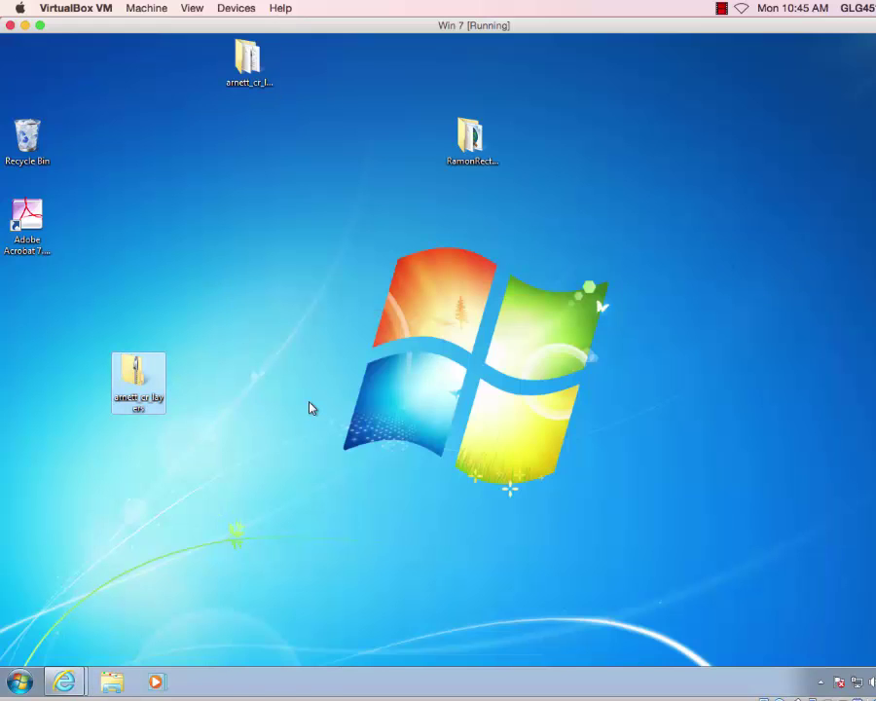
{"action": "left_click_drag", "start_coordinate": [138, 384], "coordinate": [27, 141]}
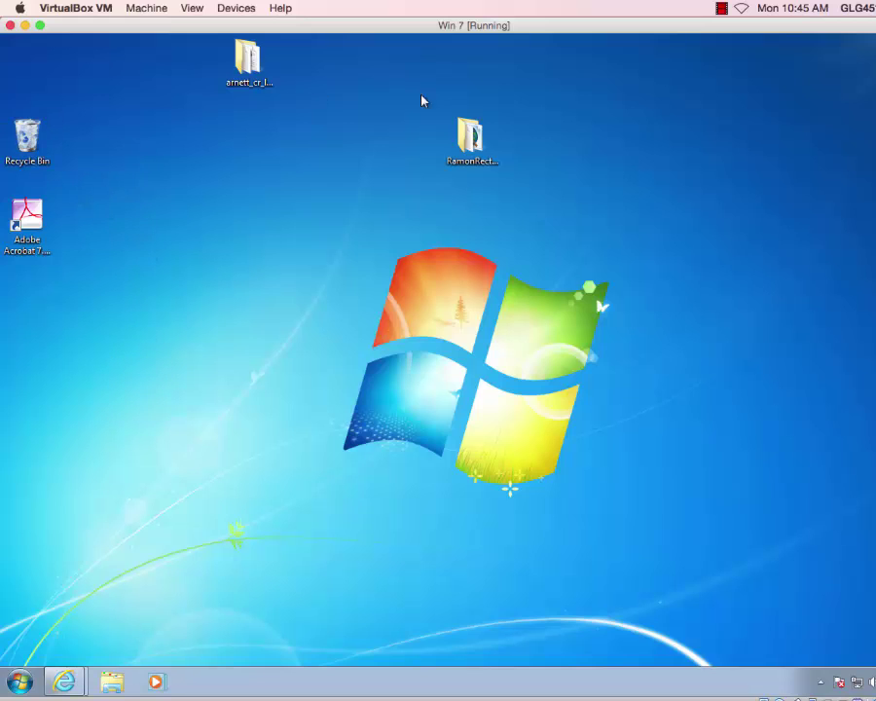
Open the ArcMap document from the rectified map folder on the desktop and close the Arnett_Contacts attribute table.
{"action": "double_click", "coordinate": [471, 139]}
{"action": "left_click", "coordinate": [381, 456]}
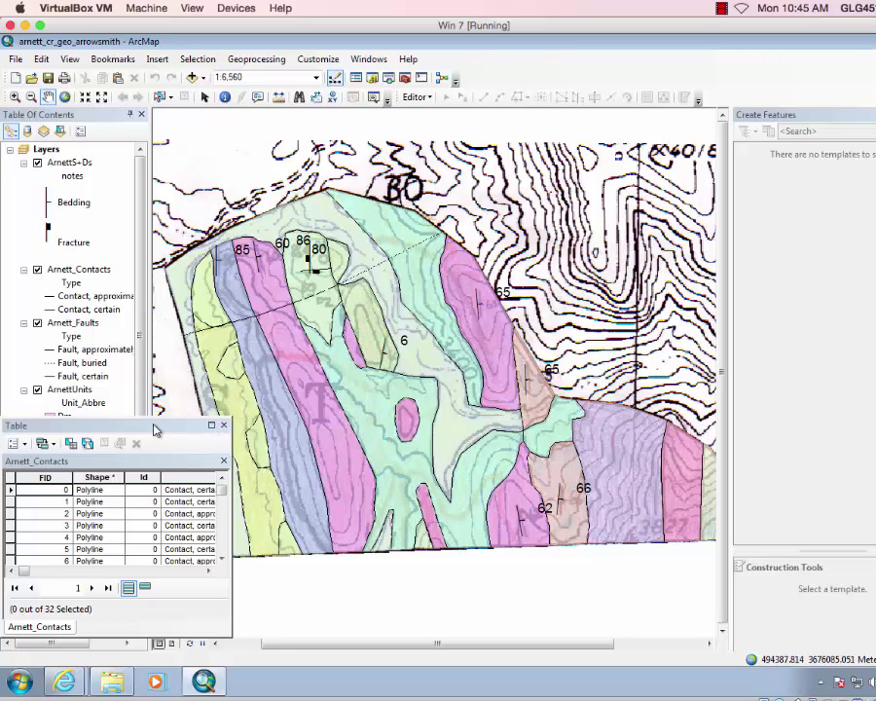
{"action": "left_click", "coordinate": [223, 427]}
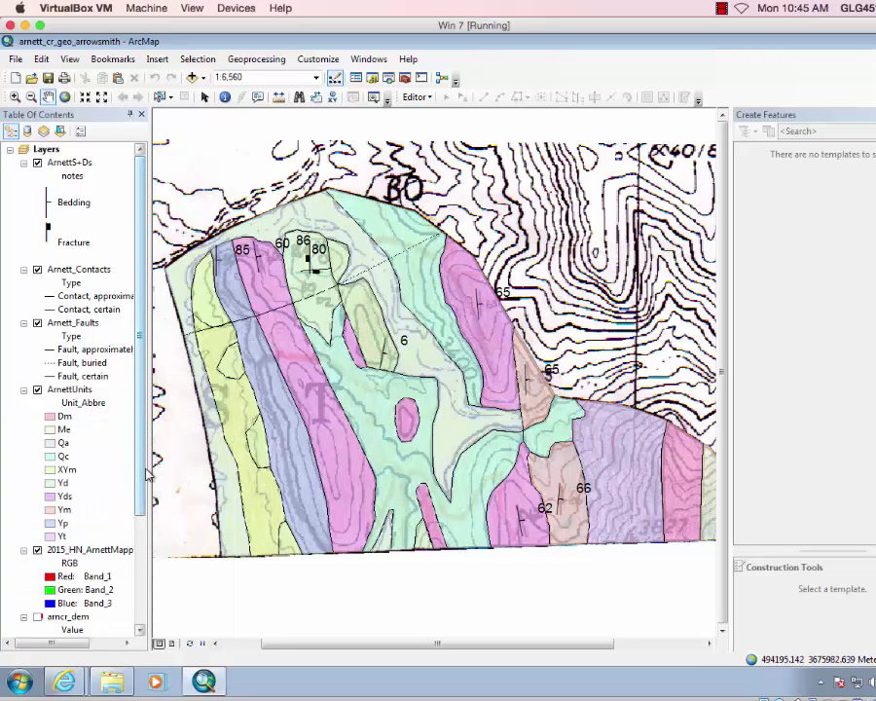
Turn off the ArnettUnits layer and the scanned 2015_HN map layer.
{"action": "left_click_drag", "start_coordinate": [139, 476], "coordinate": [133, 609]}
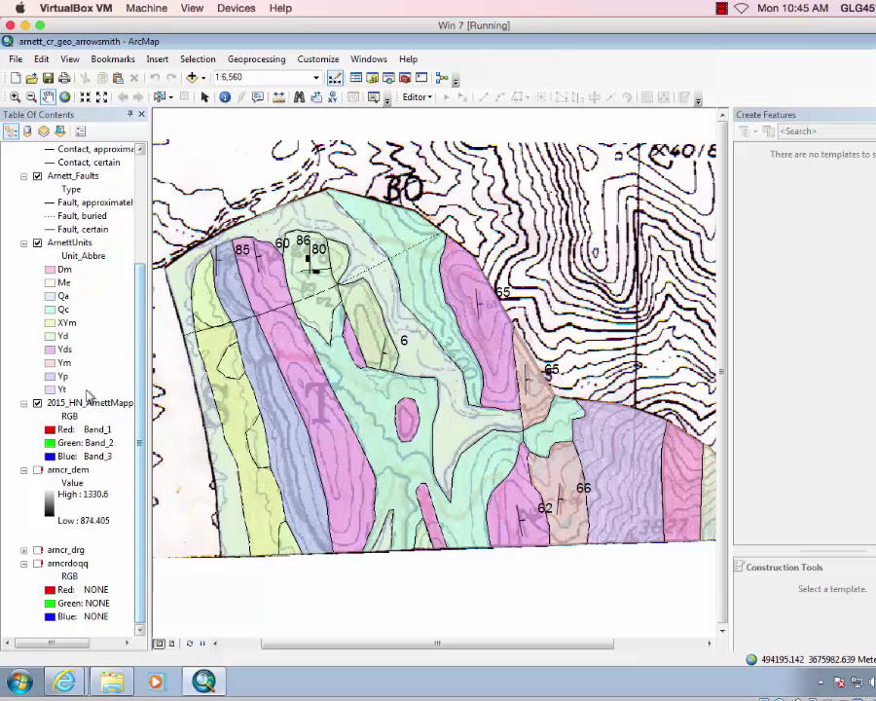
{"action": "left_click", "coordinate": [37, 242]}
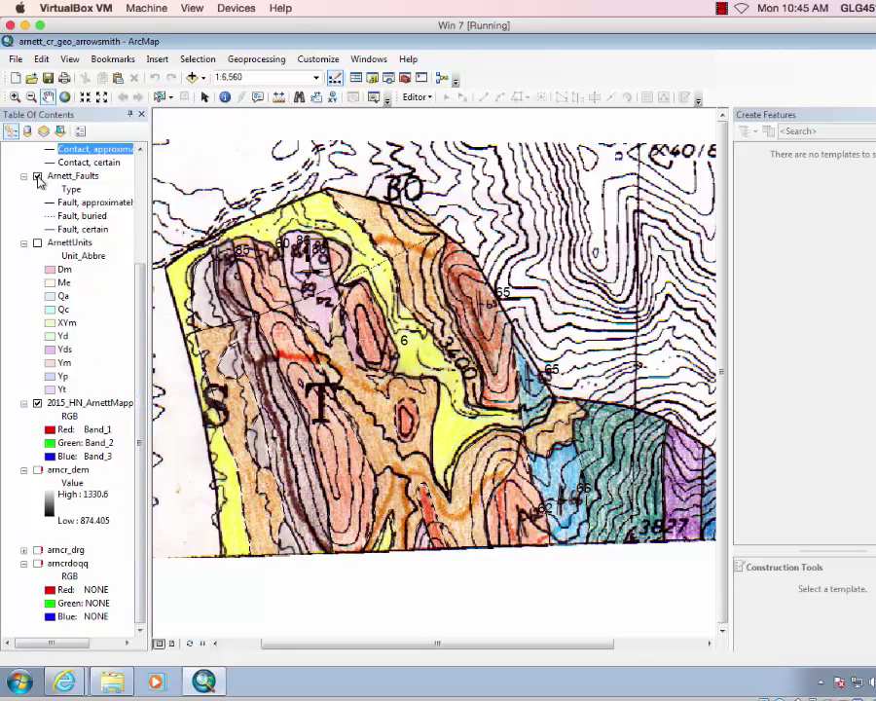
{"action": "left_click", "coordinate": [37, 403]}
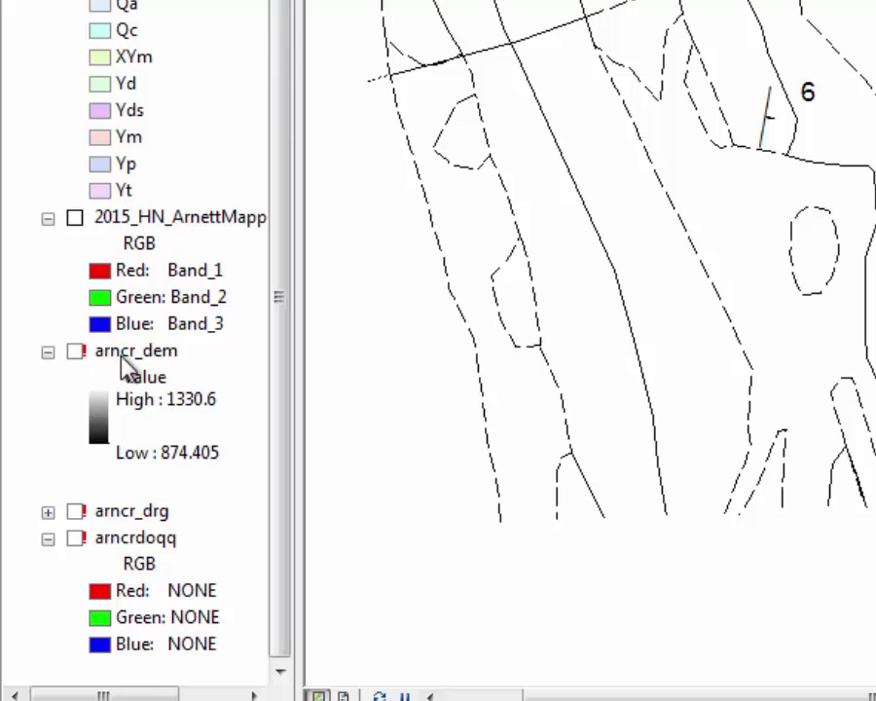
Repair the arncr_dem layer's data source by pointing it to arncr_dem in the arnett_cr_layers folder on the desktop.
{"action": "left_click", "coordinate": [122, 356]}
{"action": "right_click", "coordinate": [122, 357]}
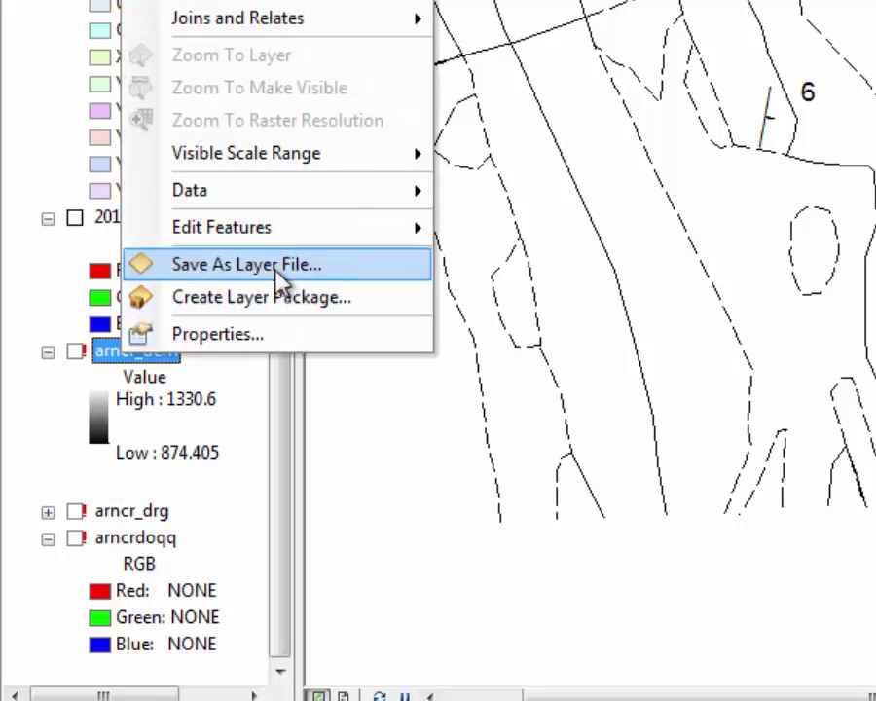
{"action": "mouse_move", "coordinate": [288, 200]}
{"action": "left_click", "coordinate": [450, 195]}
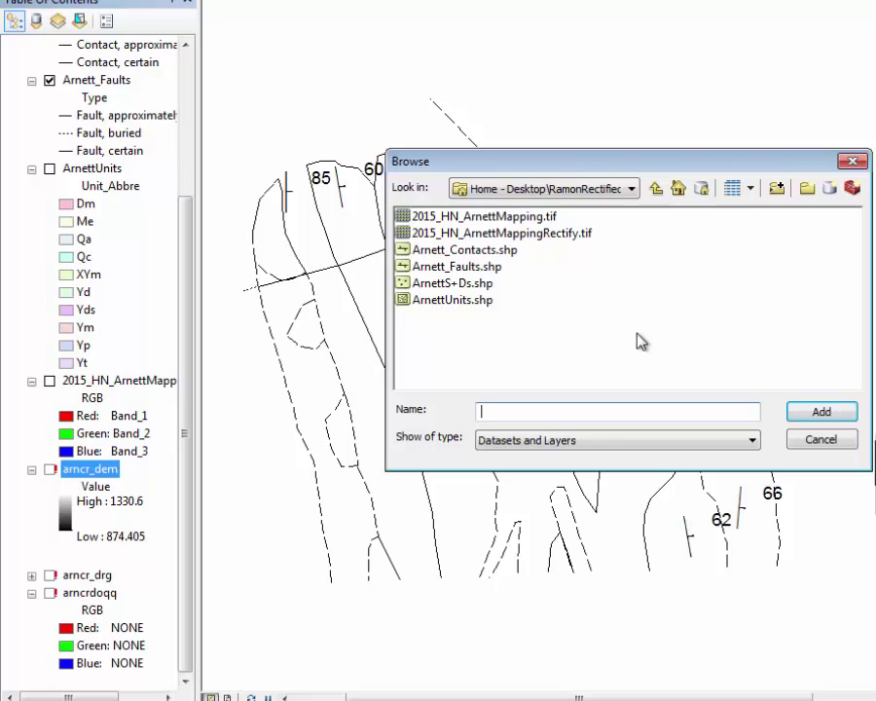
{"action": "left_click", "coordinate": [660, 195]}
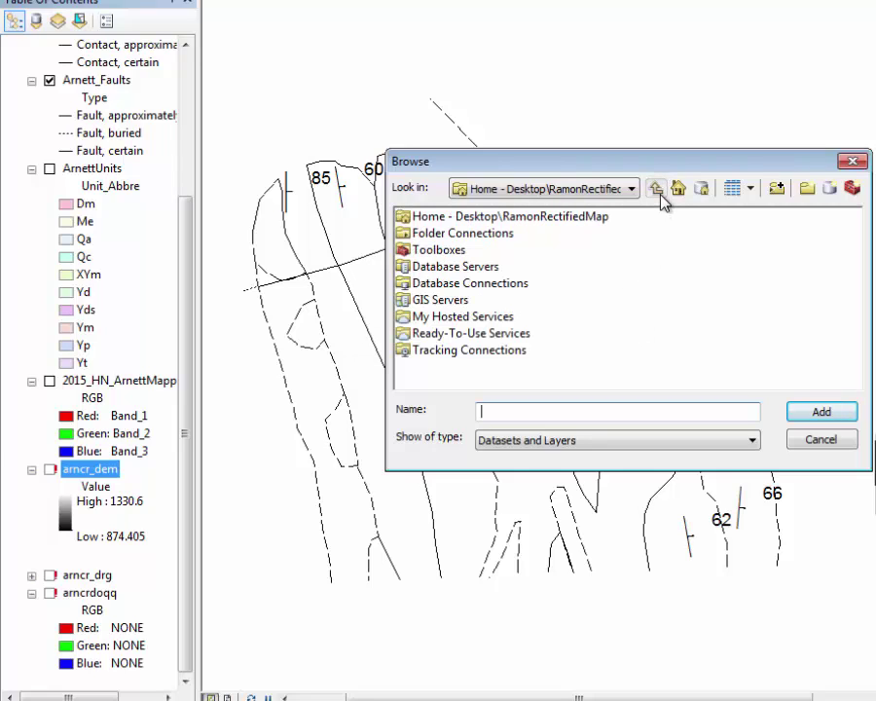
{"action": "double_click", "coordinate": [443, 234]}
{"action": "left_click", "coordinate": [443, 221]}
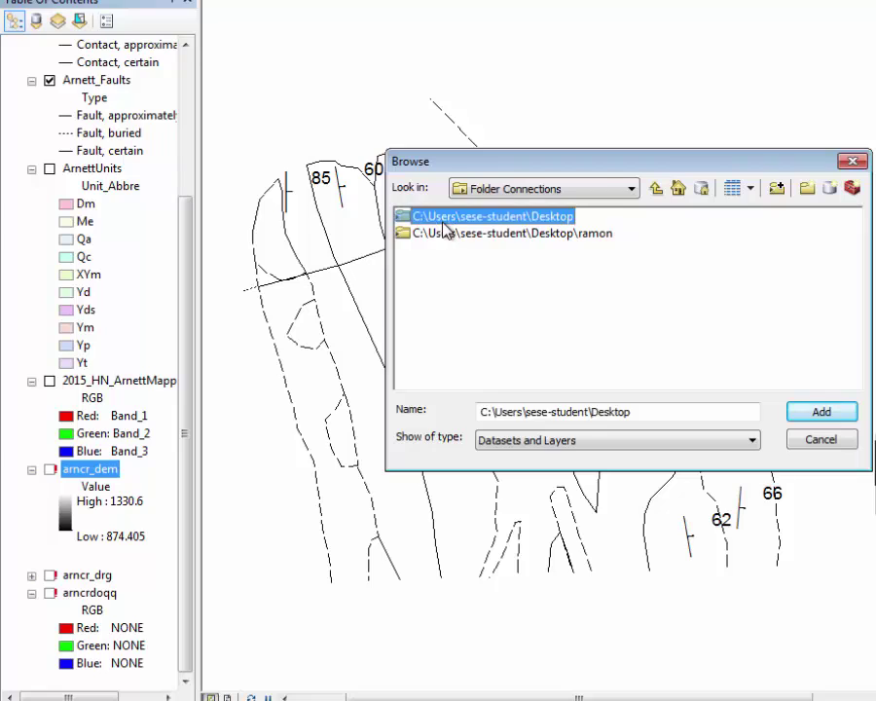
{"action": "double_click", "coordinate": [444, 219]}
{"action": "left_click", "coordinate": [430, 219]}
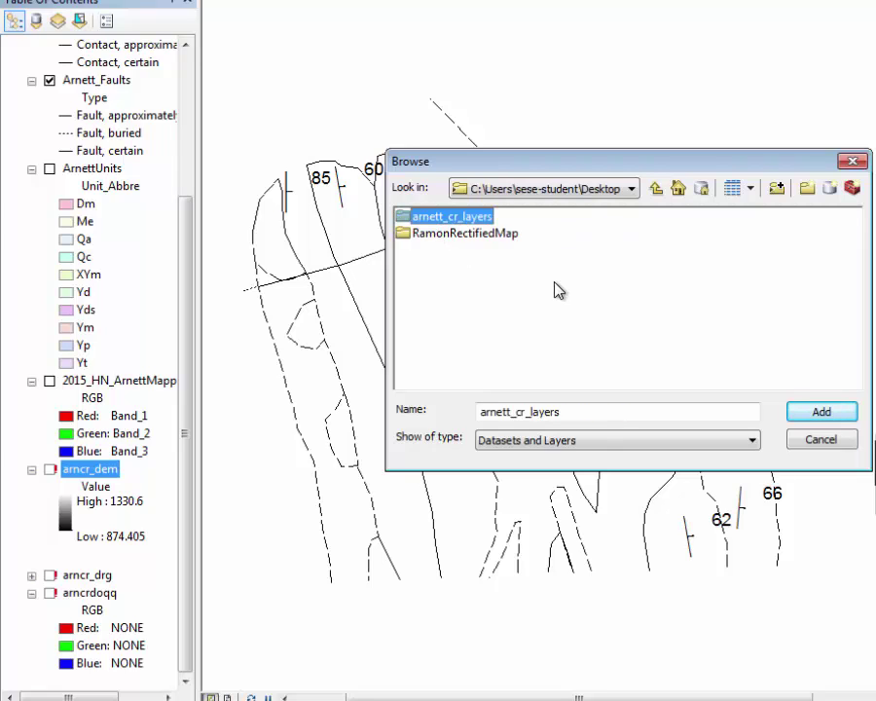
{"action": "double_click", "coordinate": [435, 219]}
{"action": "left_click", "coordinate": [433, 217]}
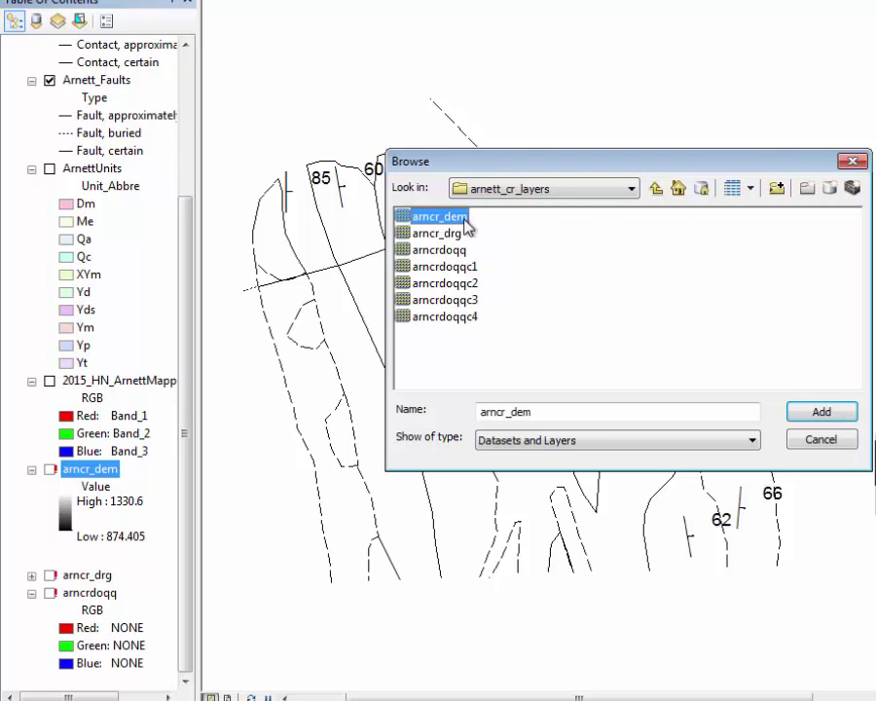
{"action": "left_click", "coordinate": [835, 414]}
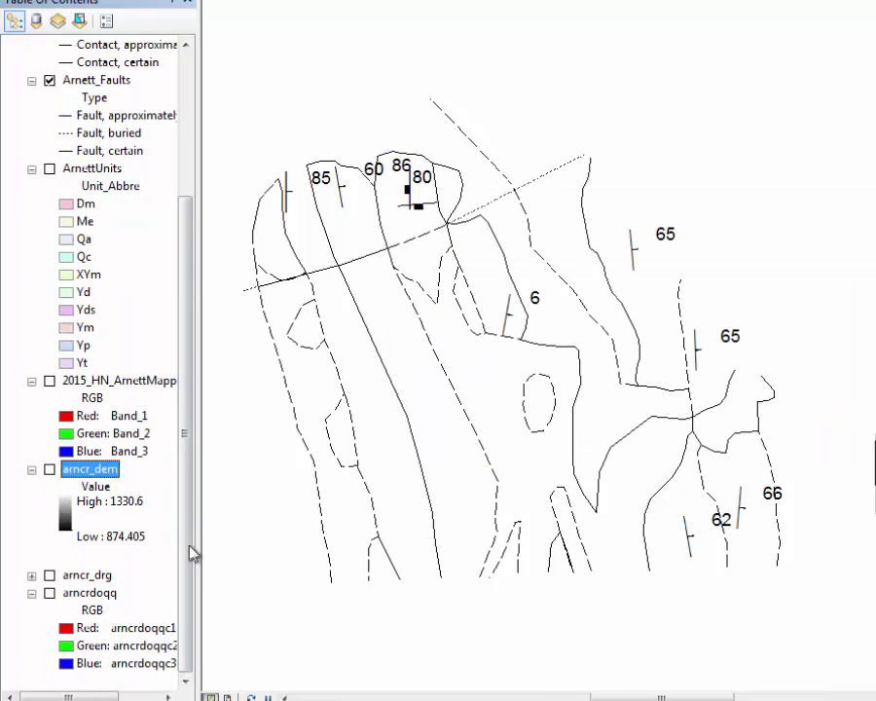
Check the arncr_dem layer by switching it on and off, and turn the ArnettUnits layer back on.
{"action": "left_click", "coordinate": [50, 471]}
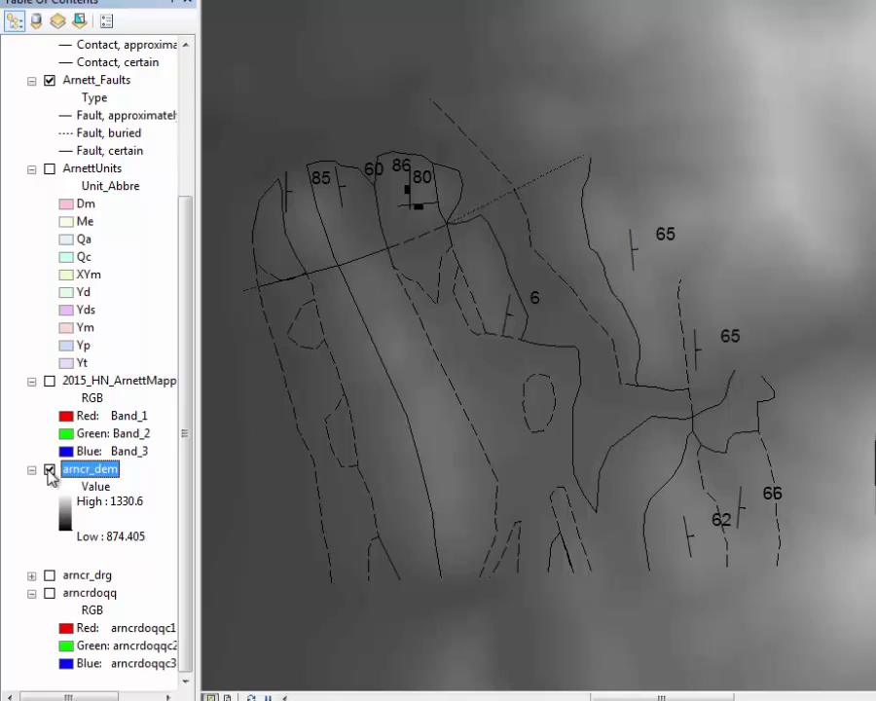
{"action": "left_click", "coordinate": [50, 471]}
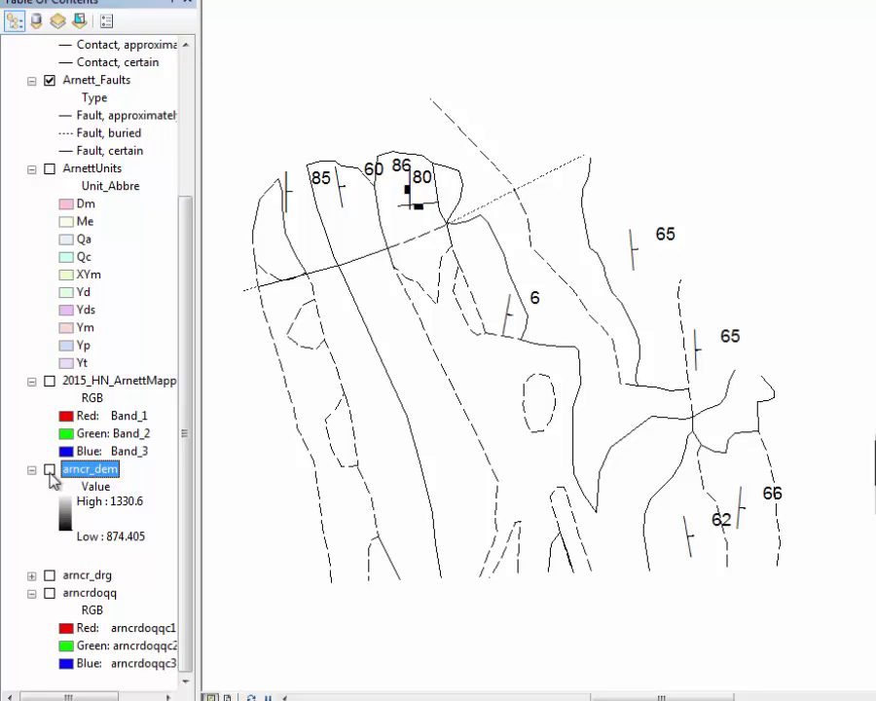
{"action": "left_click", "coordinate": [56, 170], "text": "ctrl"}
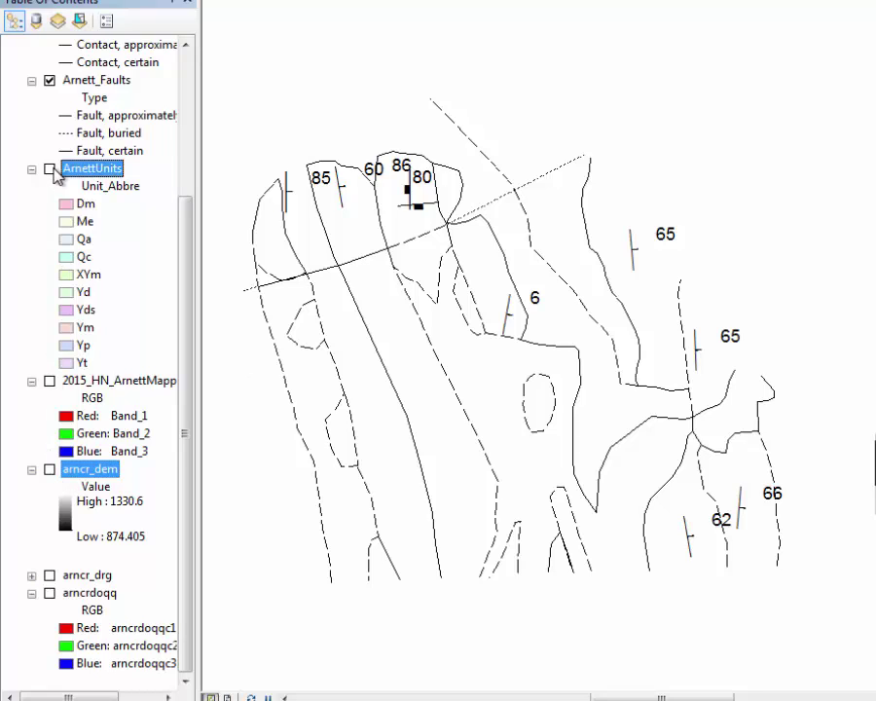
{"action": "left_click", "coordinate": [49, 170]}
{"action": "left_click_drag", "start_coordinate": [181, 239], "coordinate": [180, 92]}
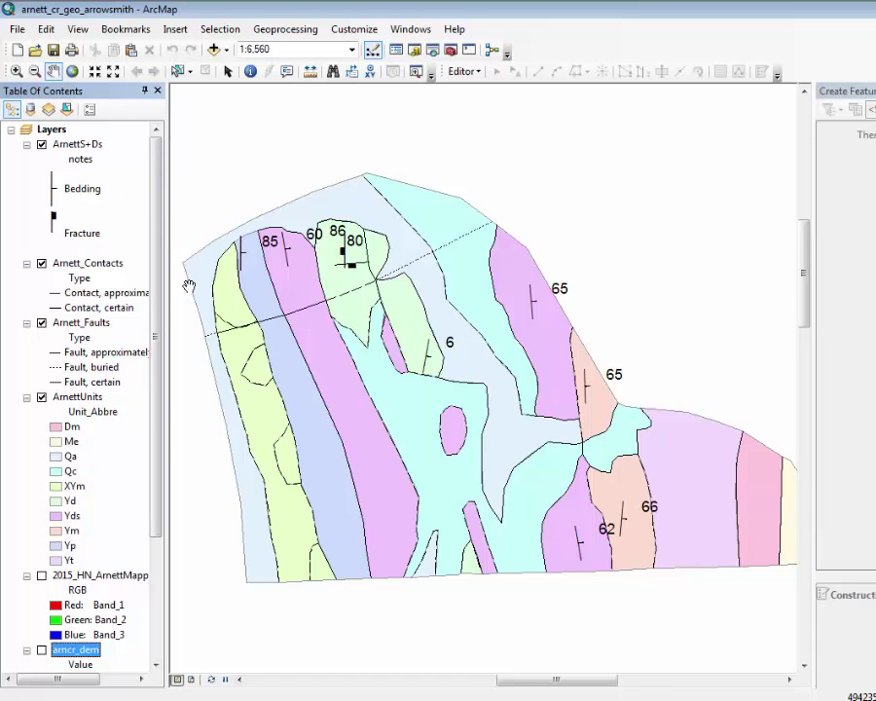
Review the approximate contact line symbol unchanged, and set the approximate fault line width to 2.00 in Arnett_Faults.
{"action": "double_click", "coordinate": [59, 297]}
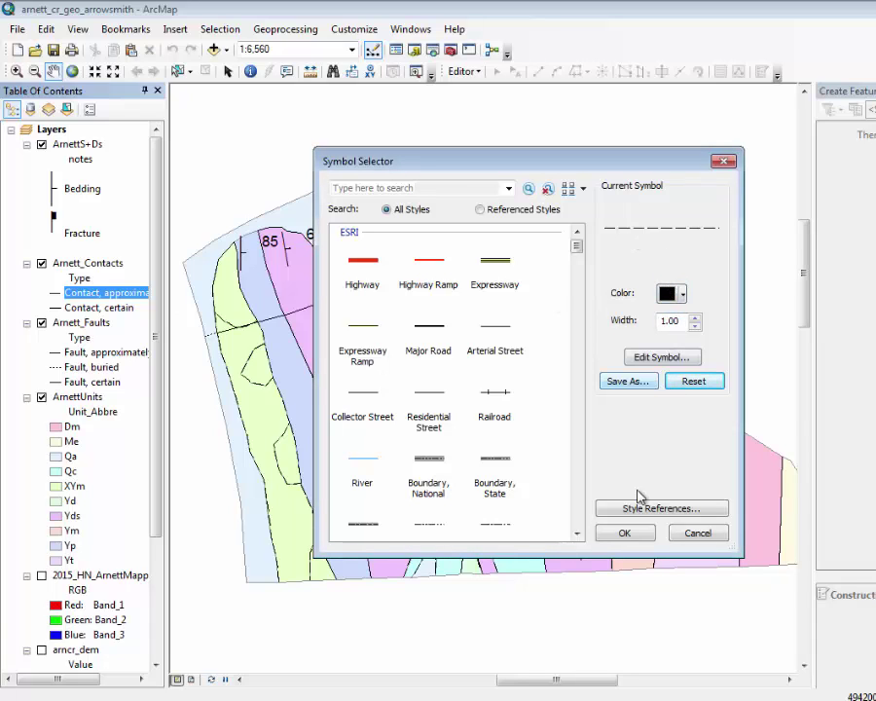
{"action": "left_click", "coordinate": [624, 534]}
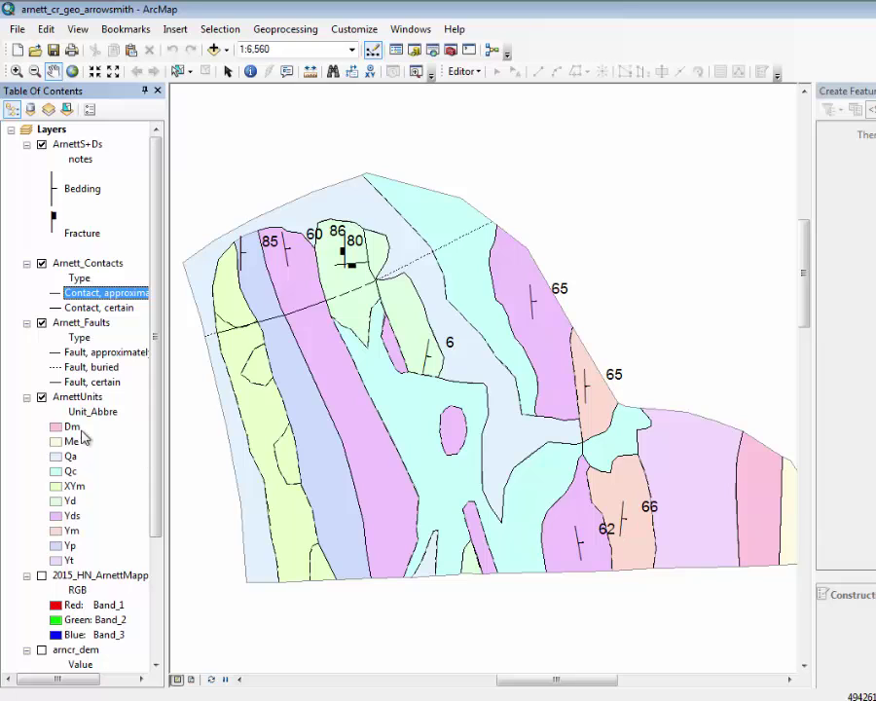
{"action": "left_click", "coordinate": [56, 352]}
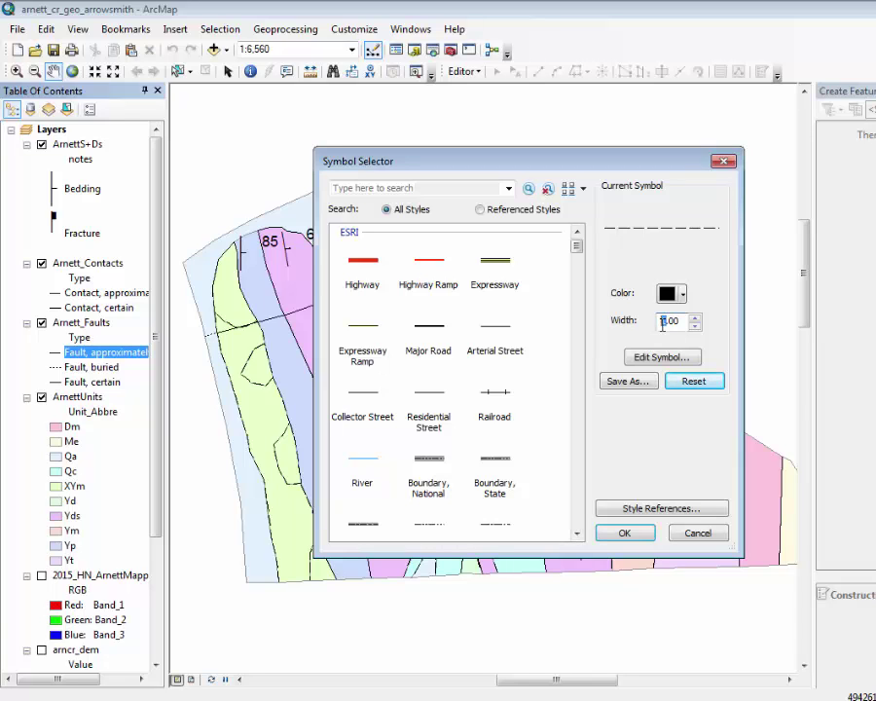
{"action": "type", "text": "3"}
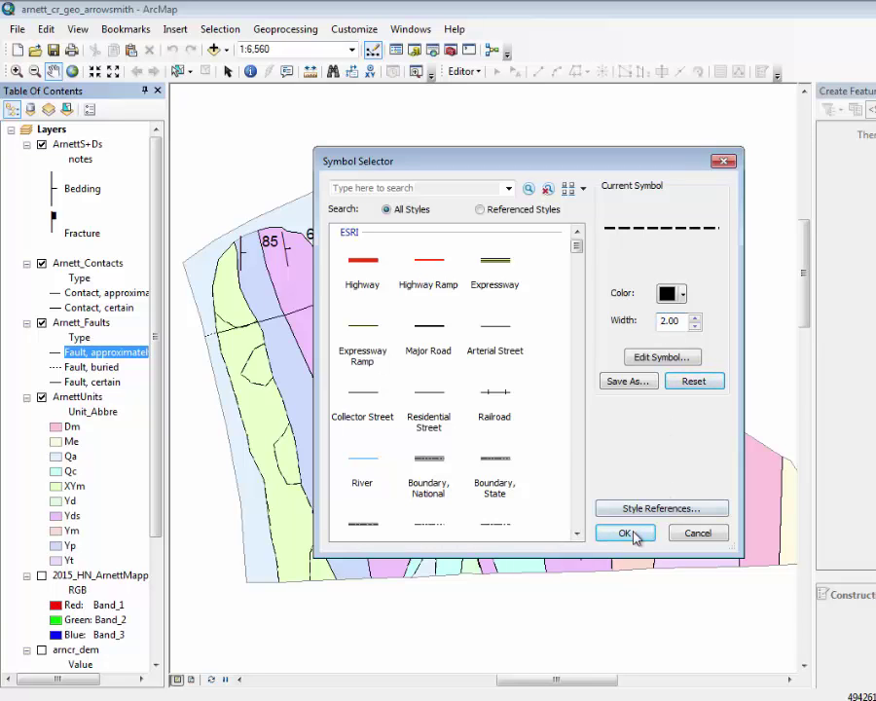
{"action": "left_click", "coordinate": [628, 532]}
Set the line width of the buried fault symbol in Arnett_Faults to 2.00.
{"action": "left_click", "coordinate": [56, 367]}
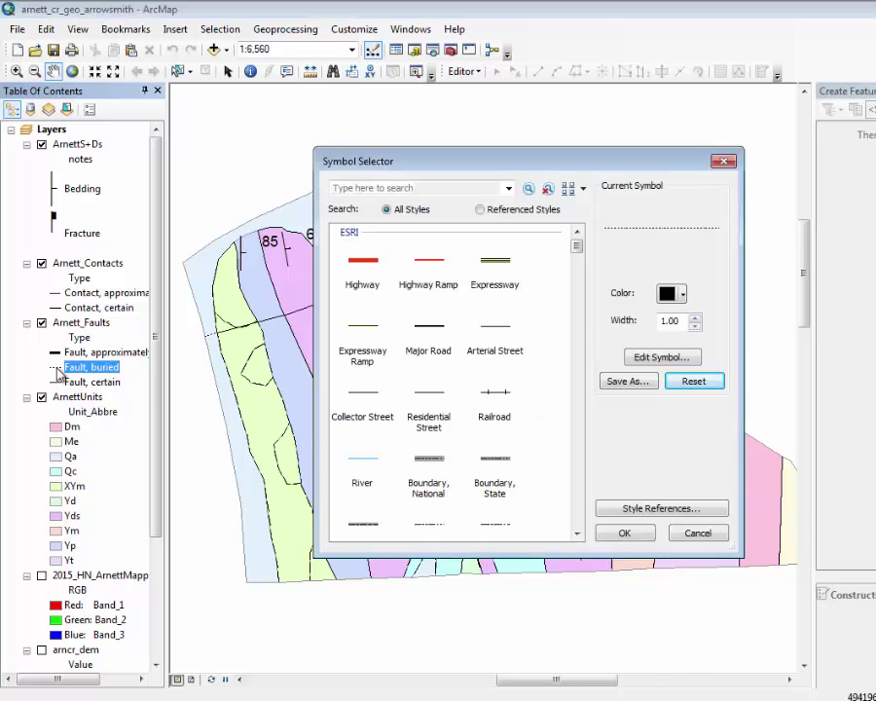
{"action": "double_click", "coordinate": [664, 320]}
{"action": "type", "text": "2"}
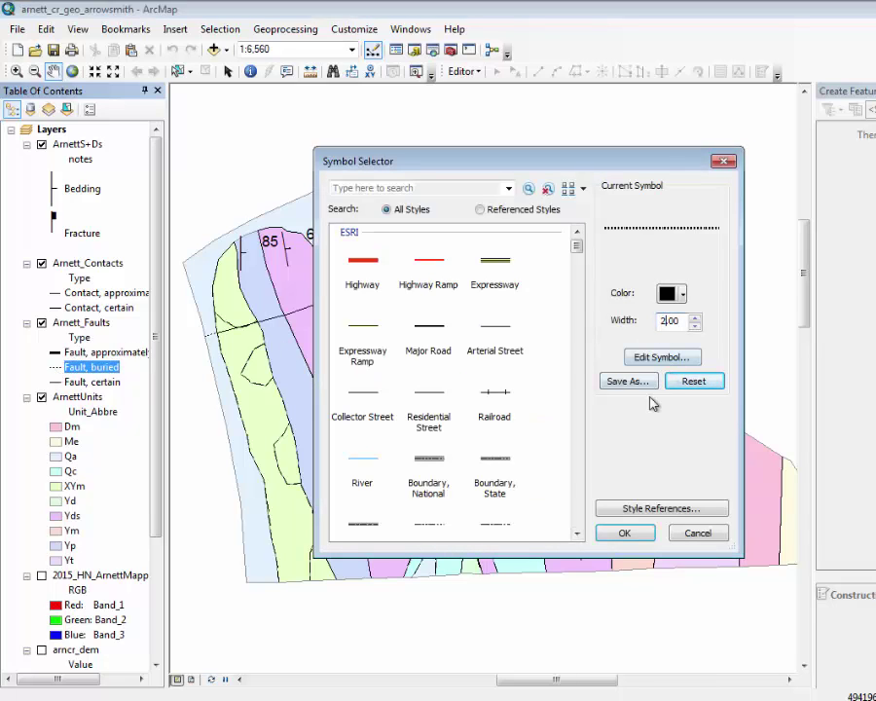
{"action": "left_click", "coordinate": [624, 533]}
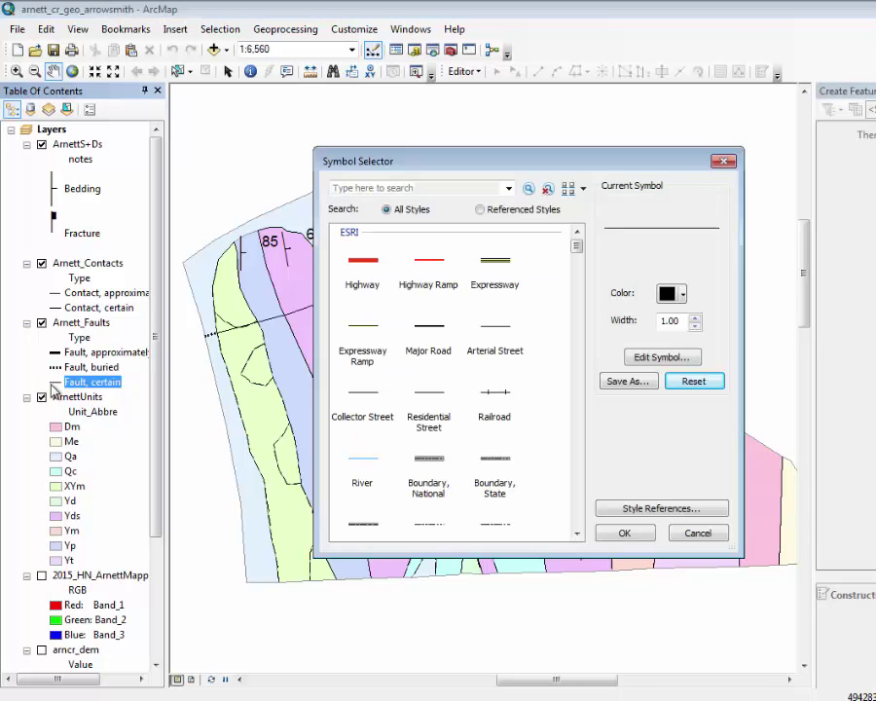
Set the line width of the certain fault symbol in Arnett_Faults to 2.
{"action": "left_click", "coordinate": [57, 381]}
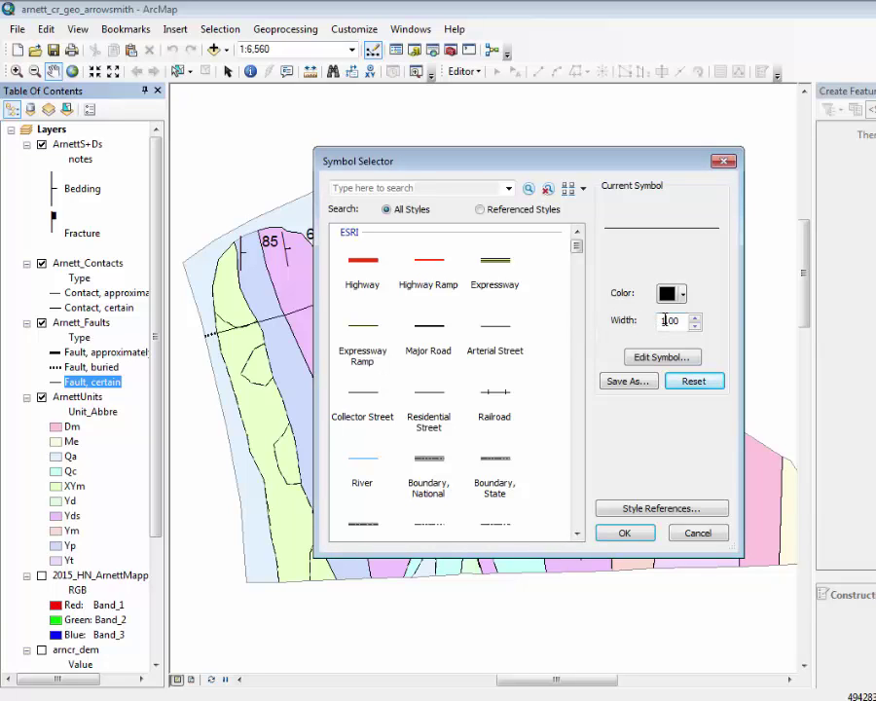
{"action": "type", "text": "2"}
{"action": "left_click", "coordinate": [628, 533]}
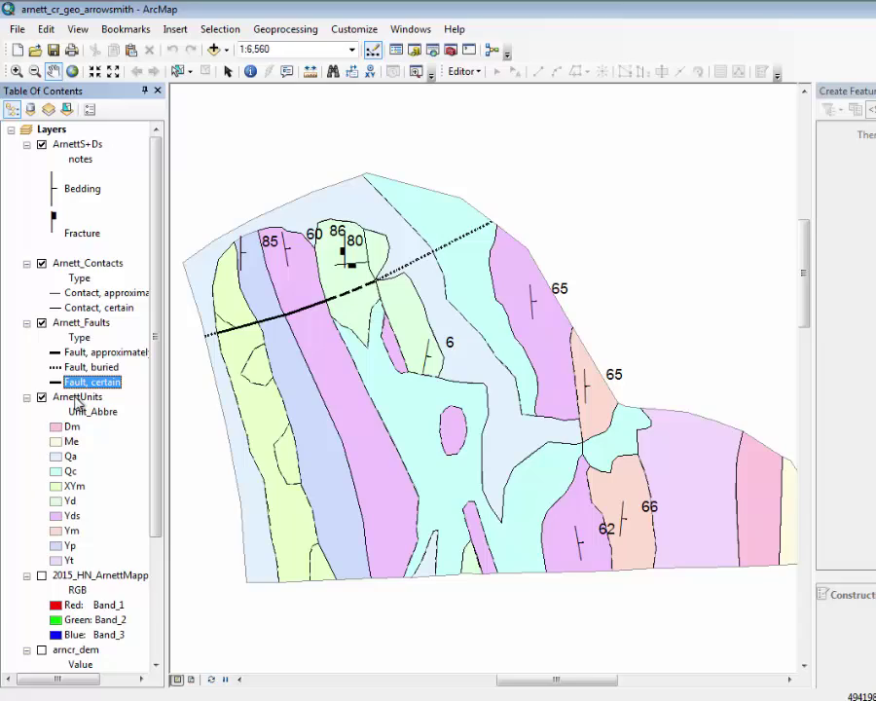
Reorder the unit values in the ArnettUnits symbology to Qa, Qc, Me, Dm, Yd, Yt, Ym, Yds, Yp, XYm.
{"action": "left_click", "coordinate": [74, 397]}
{"action": "right_click", "coordinate": [71, 396]}
{"action": "left_click", "coordinate": [148, 386]}
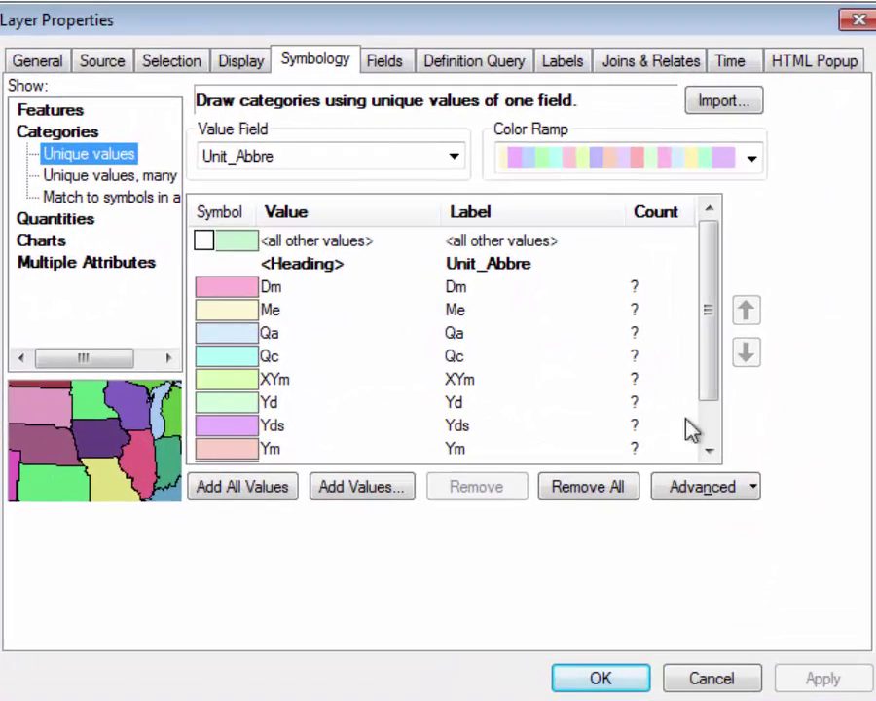
{"action": "mouse_move", "coordinate": [714, 372]}
{"action": "left_mouse_down"}
{"action": "mouse_move", "coordinate": [709, 440]}
{"action": "mouse_move", "coordinate": [708, 362]}
{"action": "left_mouse_up"}
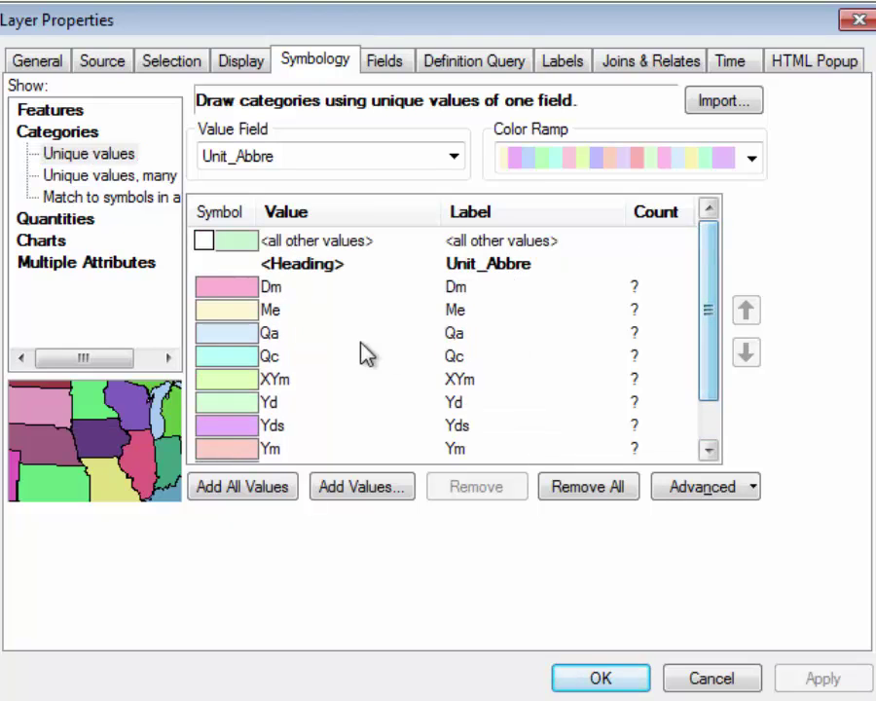
{"action": "left_click", "coordinate": [214, 312]}
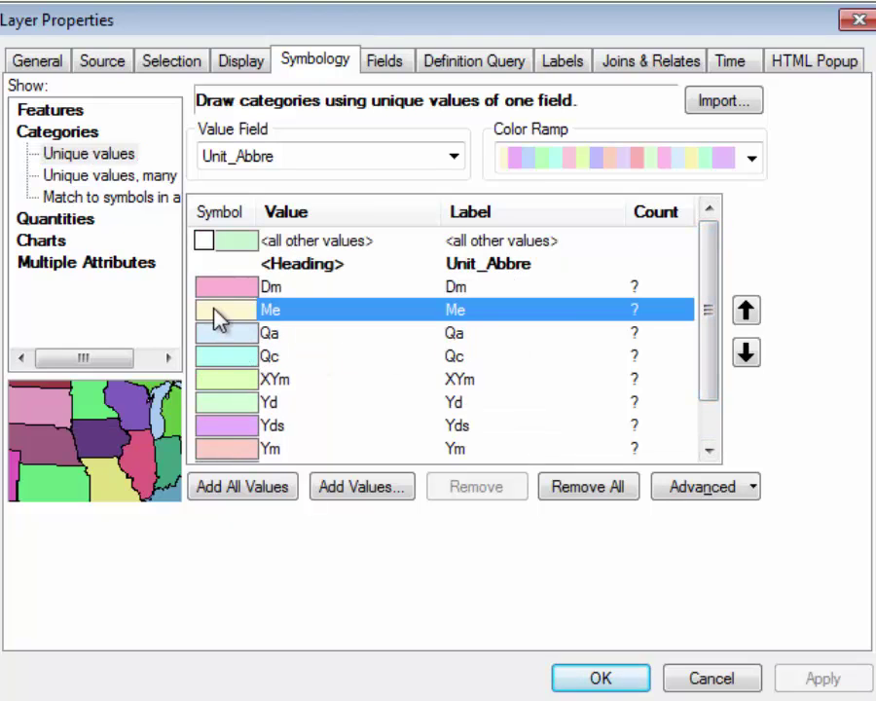
{"action": "left_click", "coordinate": [746, 311]}
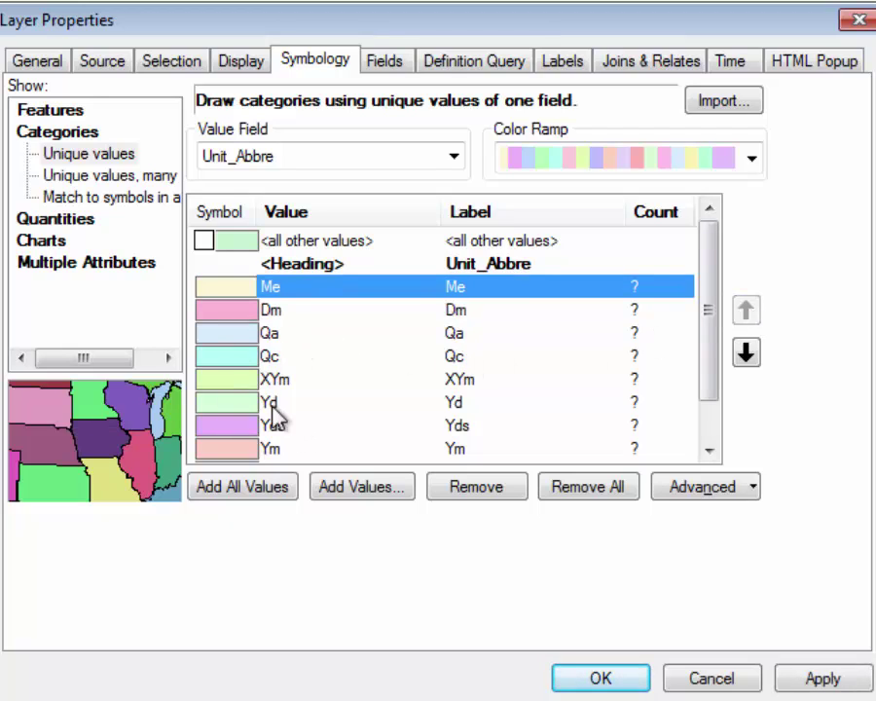
{"action": "left_click", "coordinate": [237, 337]}
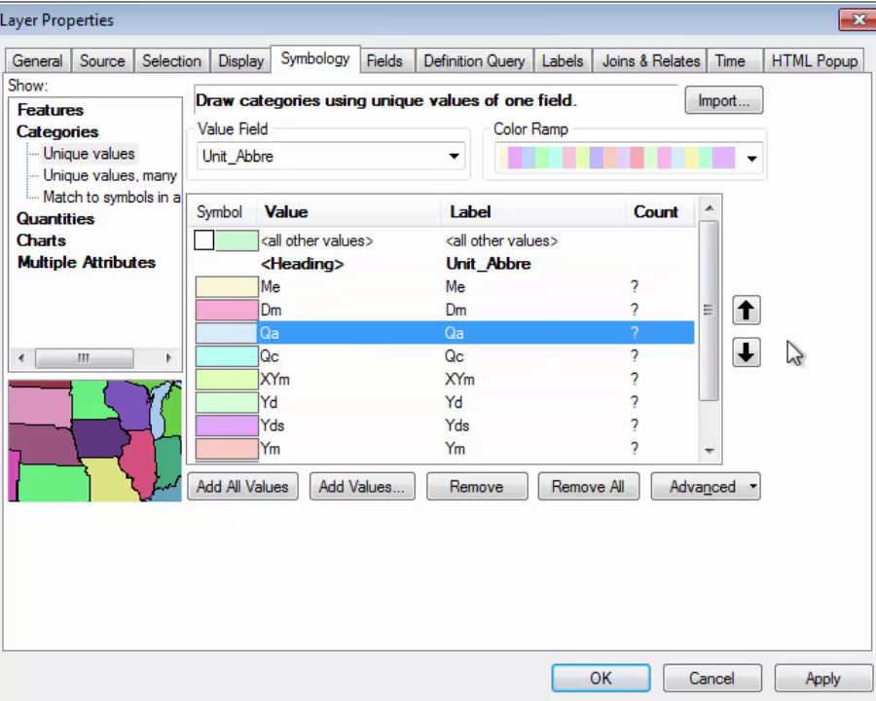
{"action": "left_click", "coordinate": [747, 311]}
{"action": "left_click", "coordinate": [747, 311]}
{"action": "left_click", "coordinate": [240, 356]}
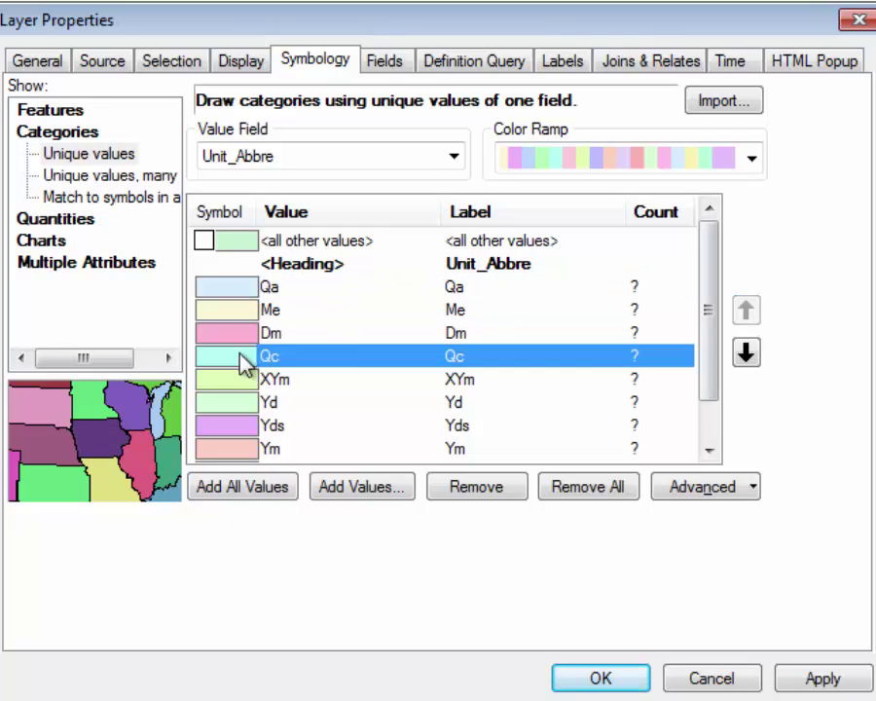
{"action": "left_click", "coordinate": [747, 310]}
{"action": "left_click", "coordinate": [747, 310]}
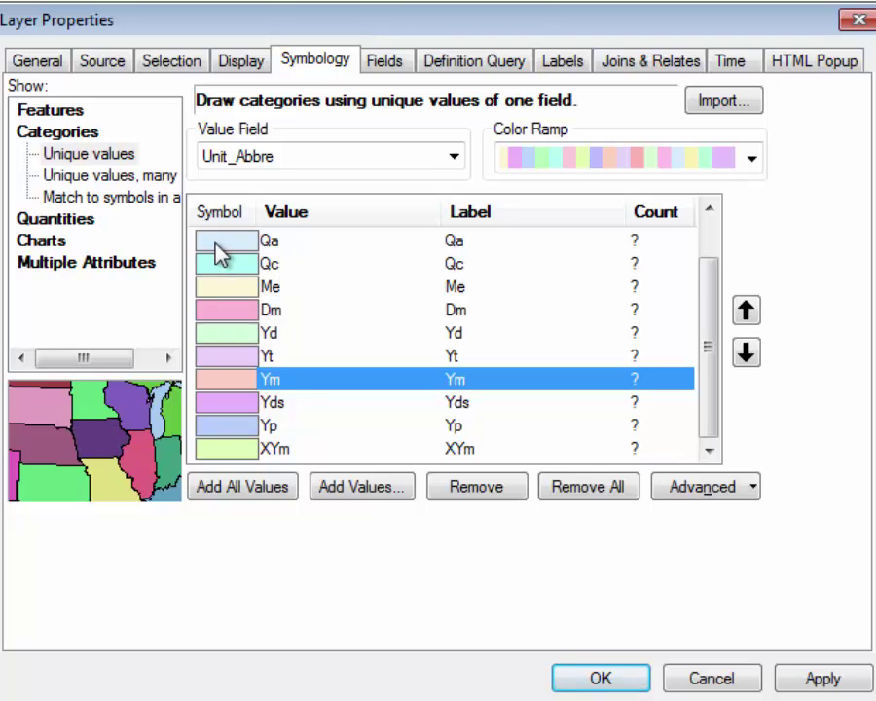
Give the Qa unit symbol a pale yellow fill and set its outline to No Color.
{"action": "left_click_drag", "start_coordinate": [708, 303], "coordinate": [707, 248]}
{"action": "double_click", "coordinate": [231, 293]}
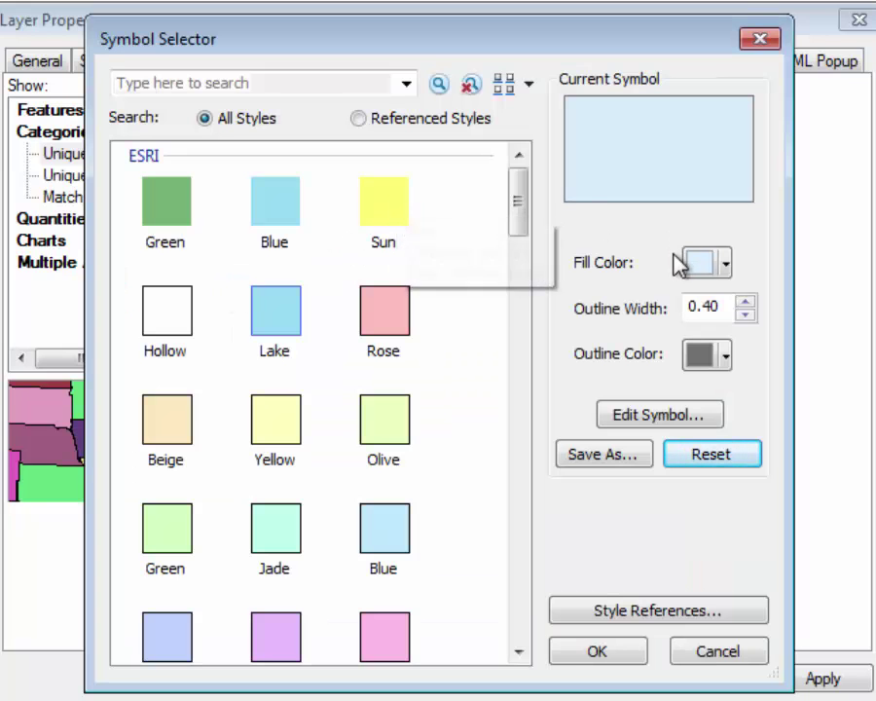
{"action": "left_click", "coordinate": [725, 264]}
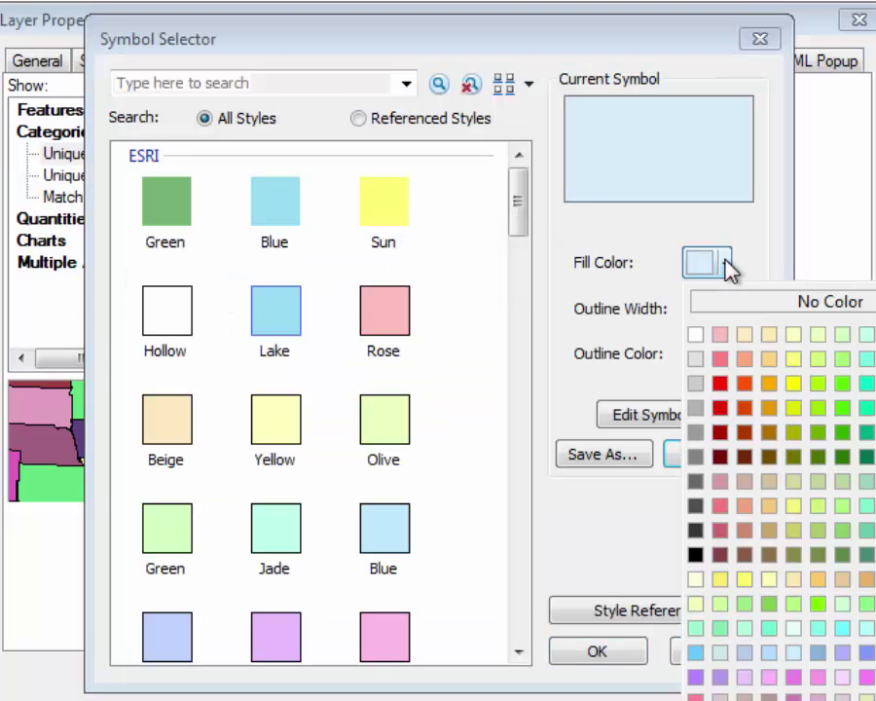
{"action": "left_click", "coordinate": [791, 338]}
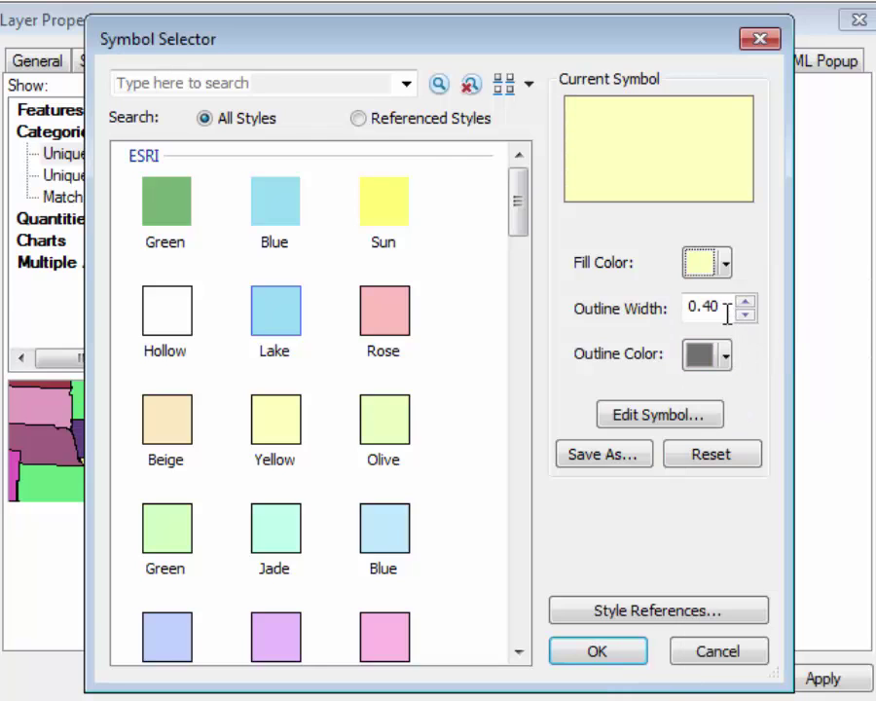
{"action": "left_click_drag", "start_coordinate": [729, 310], "coordinate": [708, 313]}
{"action": "left_click", "coordinate": [725, 356]}
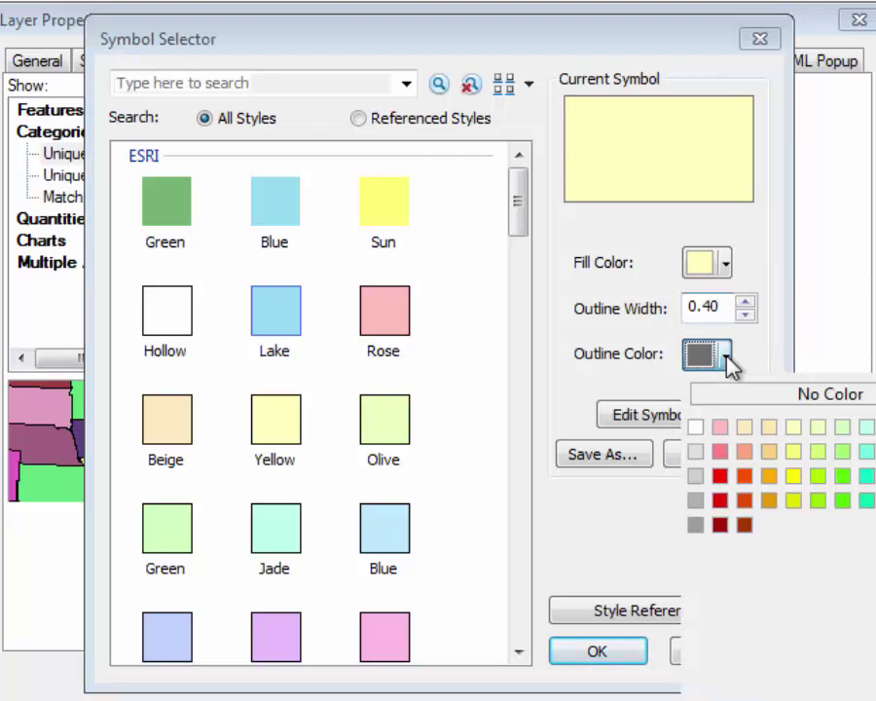
{"action": "left_click", "coordinate": [742, 399]}
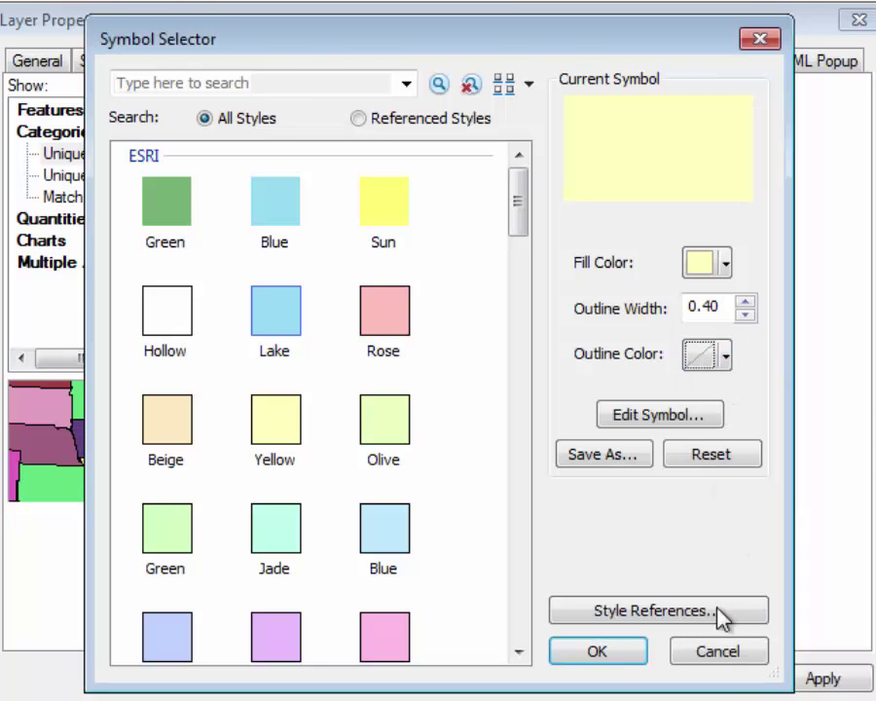
{"action": "left_click", "coordinate": [598, 656]}
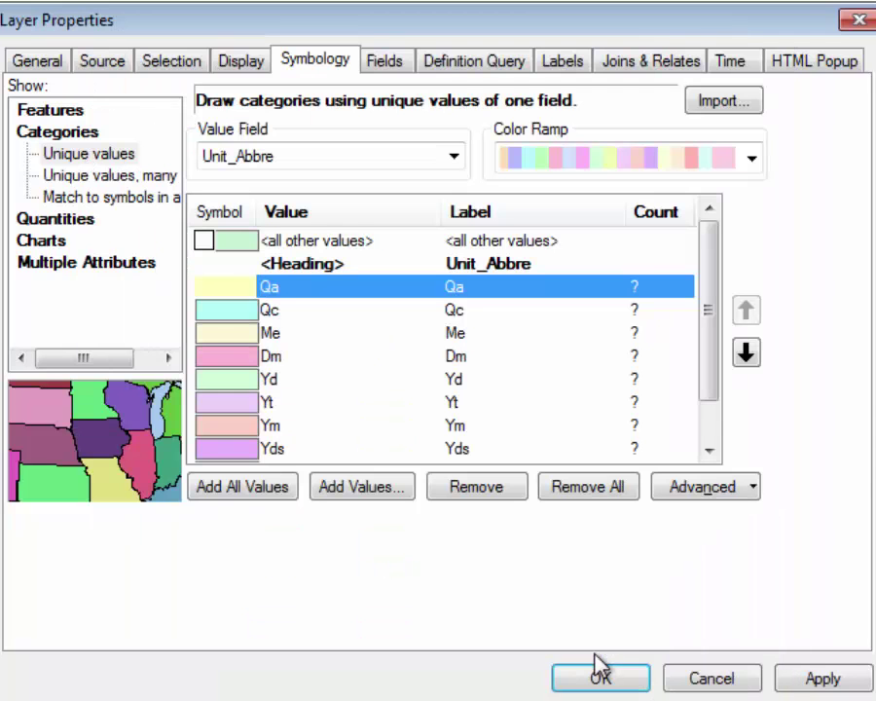
Give the Qc unit symbol an orange fill and set its outline to No Color.
{"action": "double_click", "coordinate": [229, 317]}
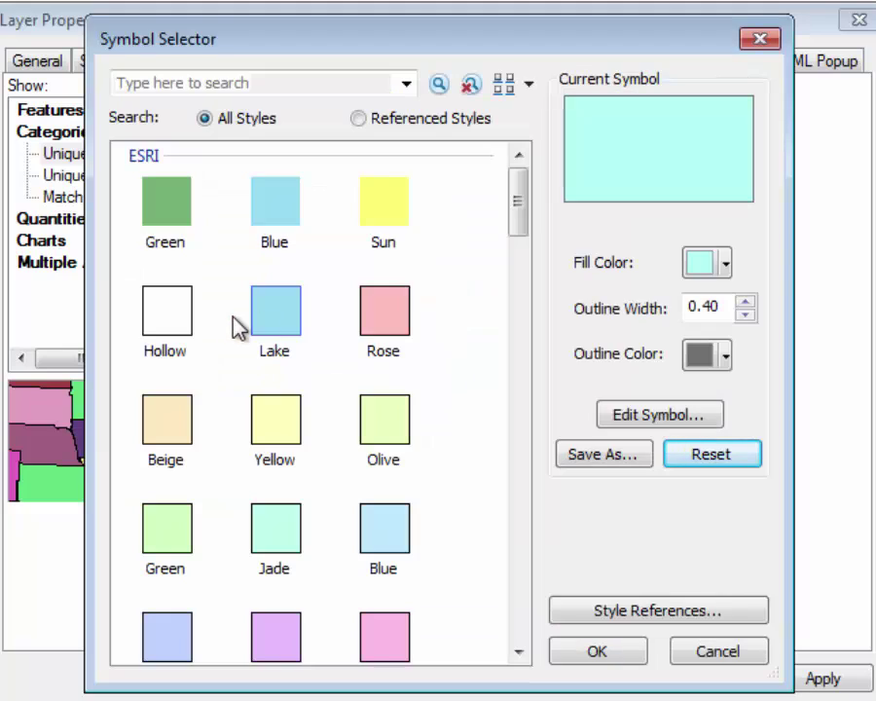
{"action": "left_click", "coordinate": [725, 265]}
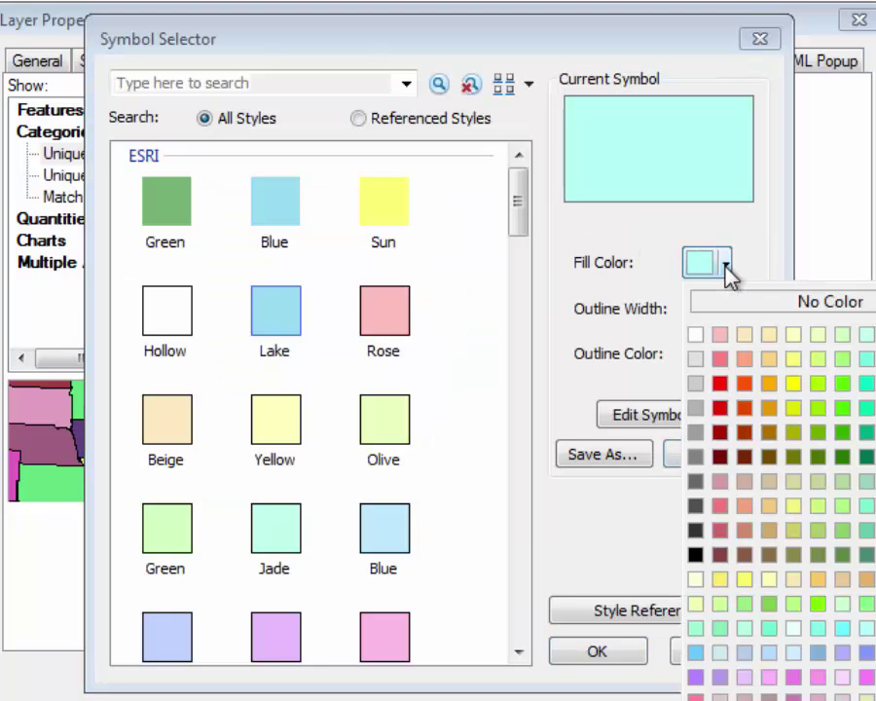
{"action": "left_click", "coordinate": [769, 384]}
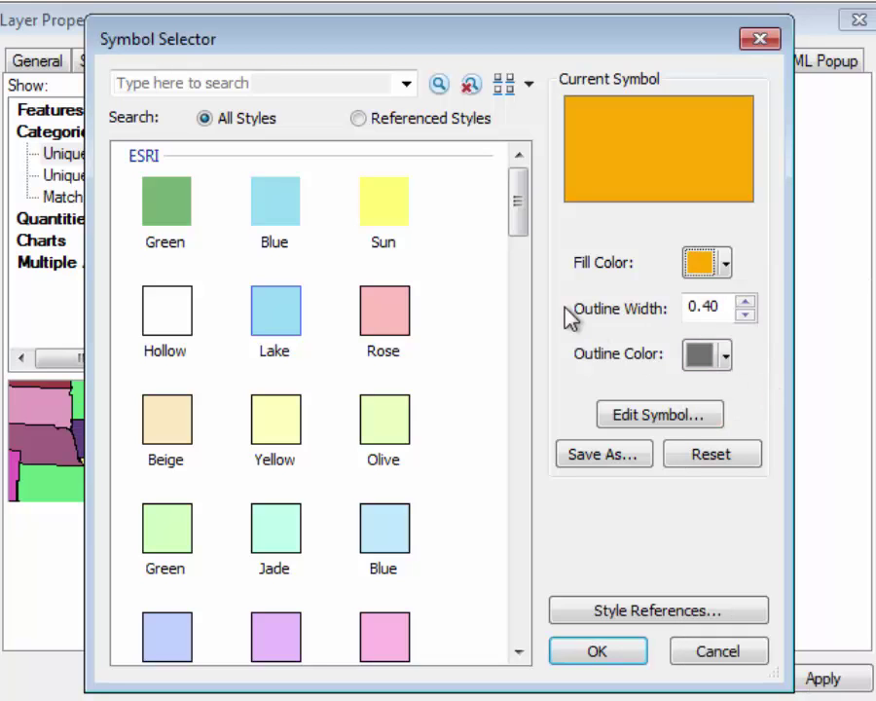
{"action": "left_click", "coordinate": [726, 356]}
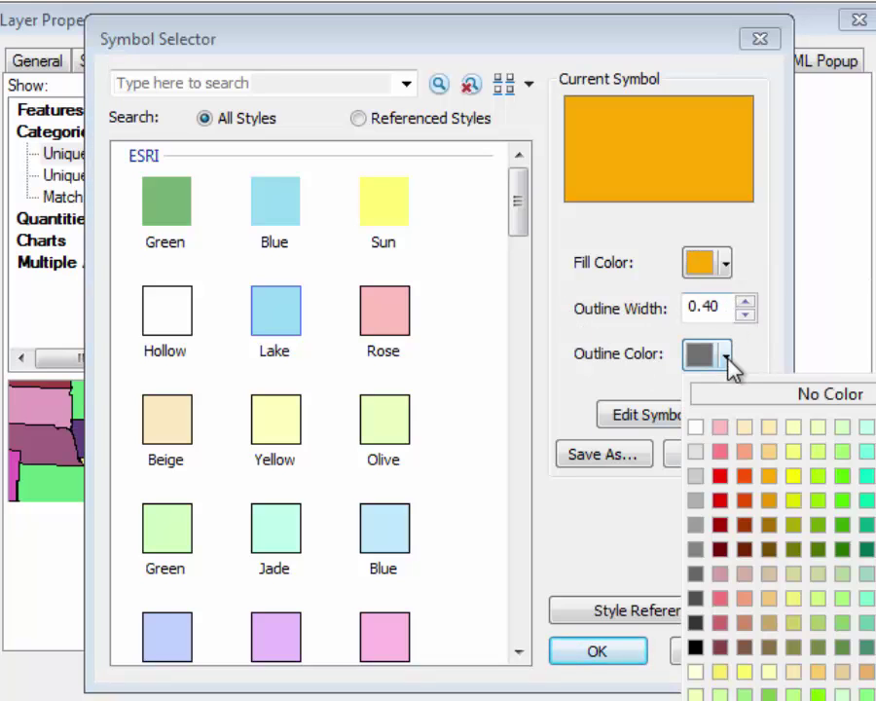
{"action": "left_click", "coordinate": [777, 393]}
{"action": "left_click", "coordinate": [603, 650]}
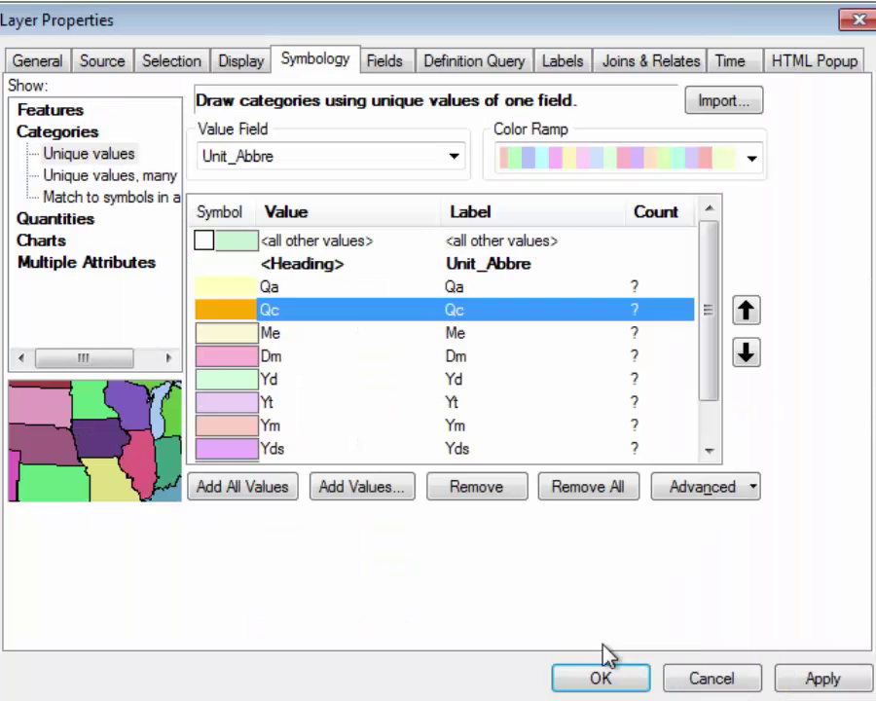
Give the Me unit symbol a bright Cretan Blue fill and set its outline to No Color.
{"action": "double_click", "coordinate": [234, 341]}
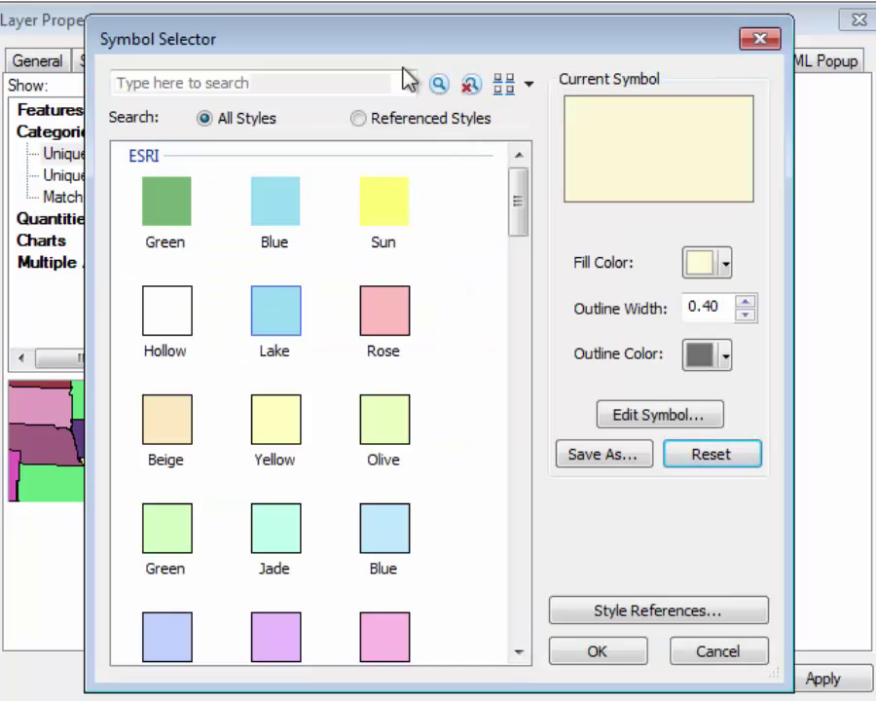
{"action": "left_click", "coordinate": [723, 268]}
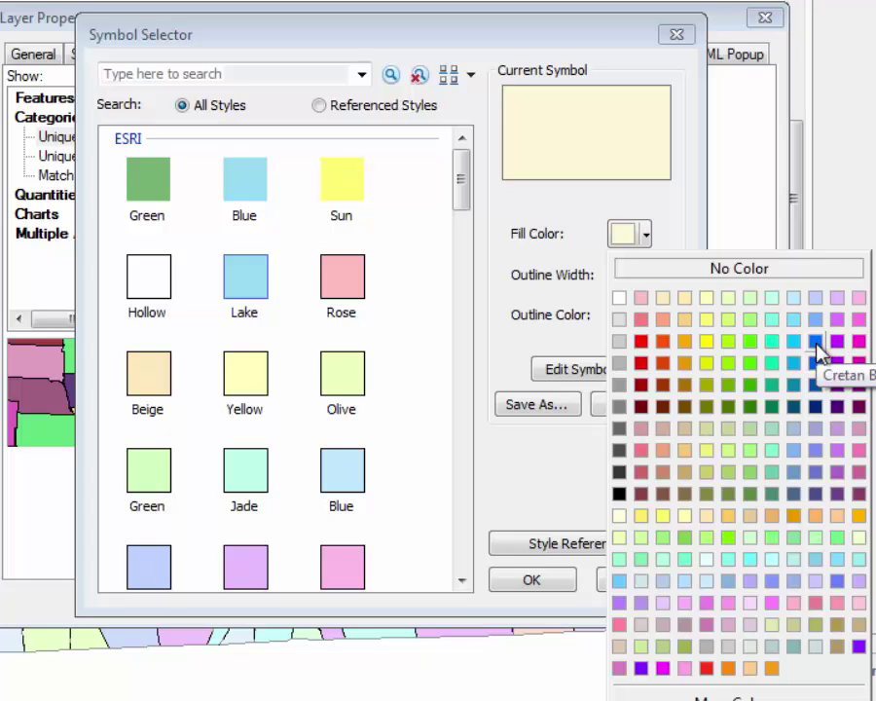
{"action": "left_click", "coordinate": [816, 343]}
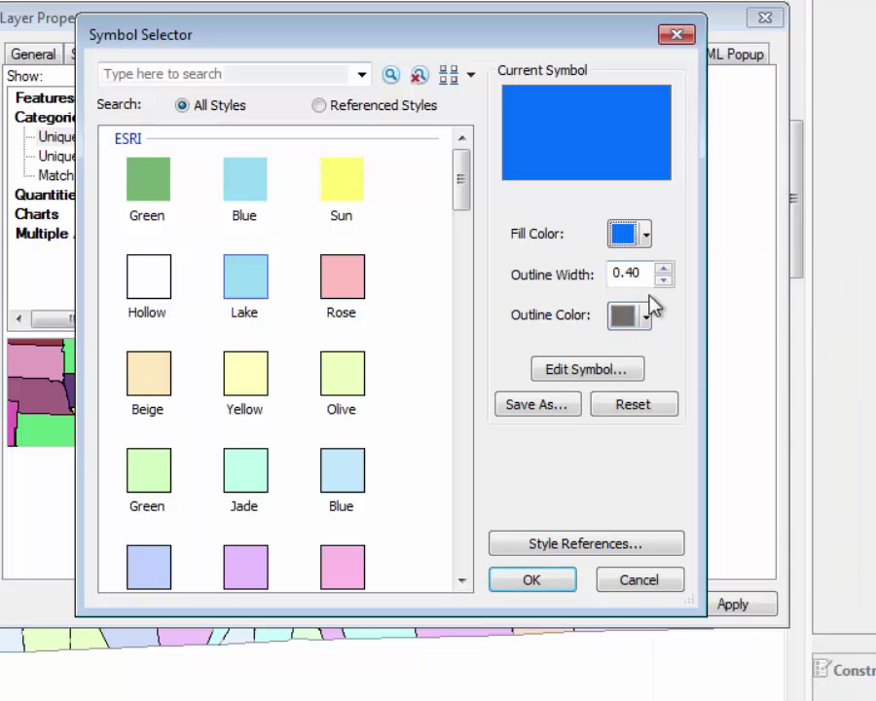
{"action": "left_click", "coordinate": [645, 317]}
{"action": "left_click", "coordinate": [688, 355]}
{"action": "left_click", "coordinate": [528, 584]}
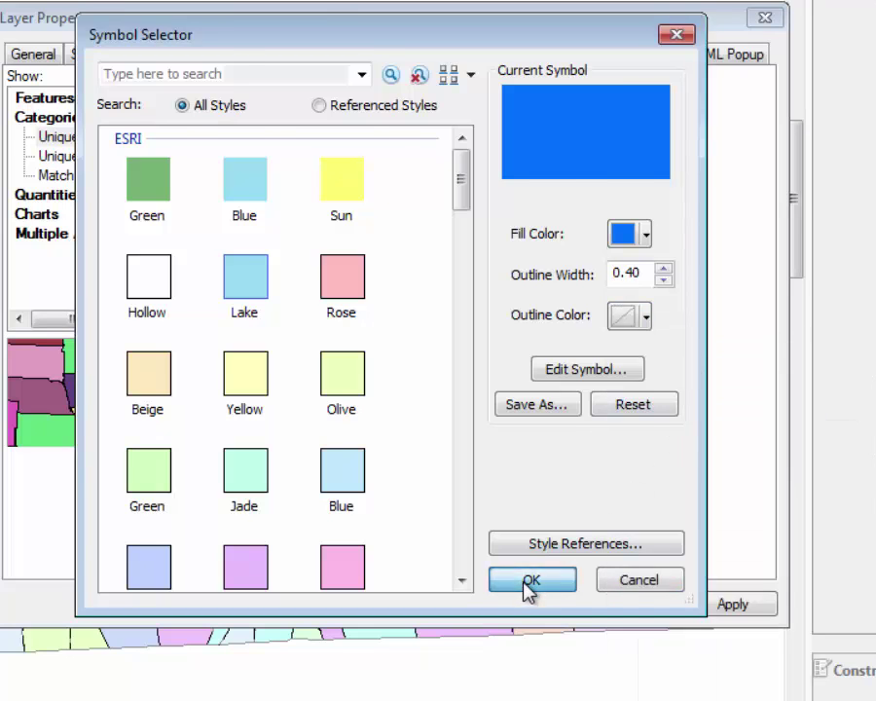
Give the Dm unit symbol a vivid purple fill and set its outline to No Color.
{"action": "double_click", "coordinate": [203, 319]}
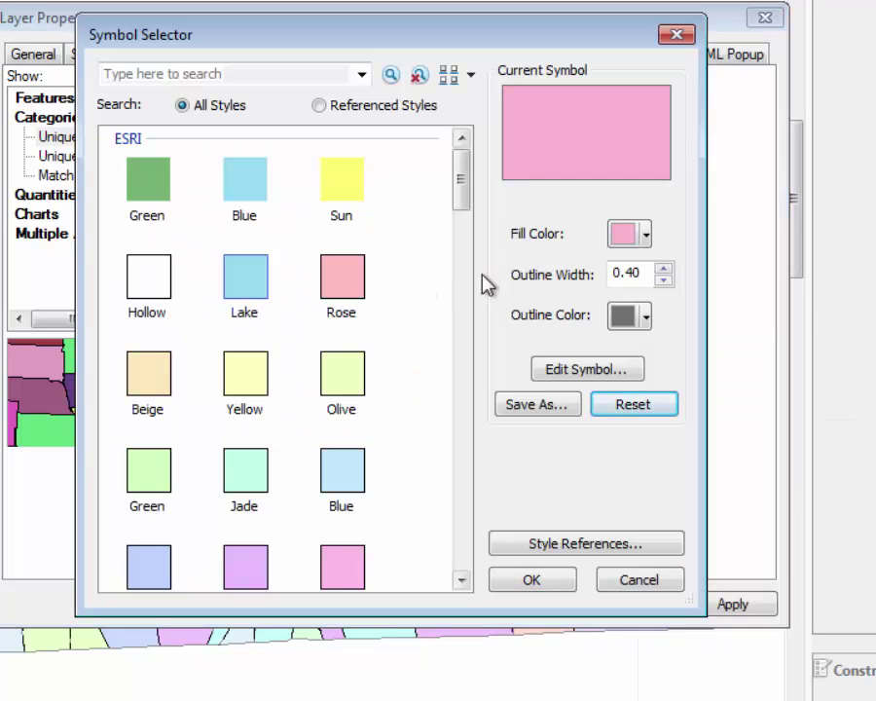
{"action": "left_click", "coordinate": [647, 236]}
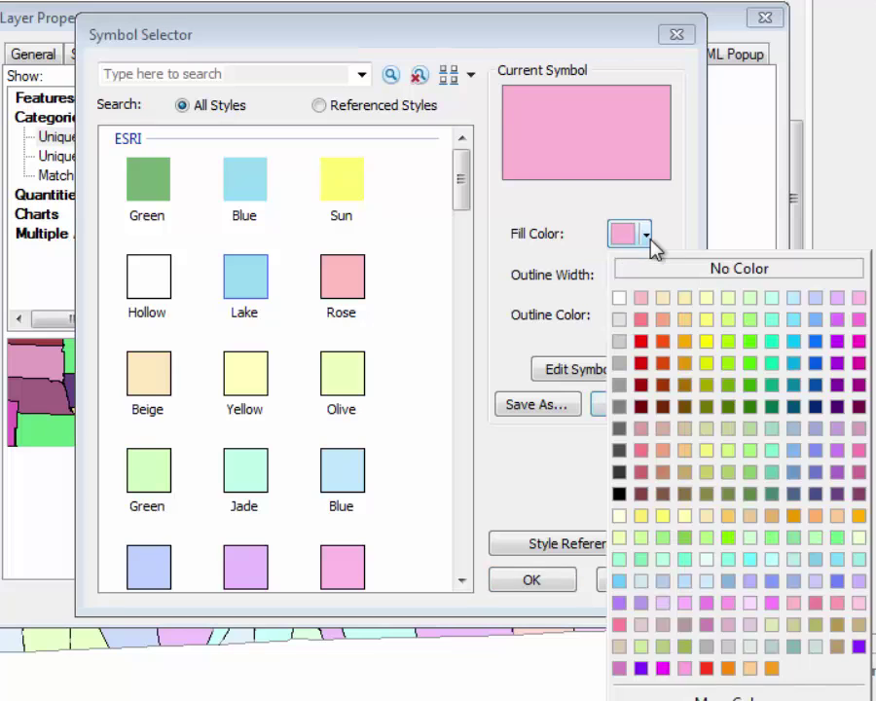
{"action": "left_click", "coordinate": [837, 340]}
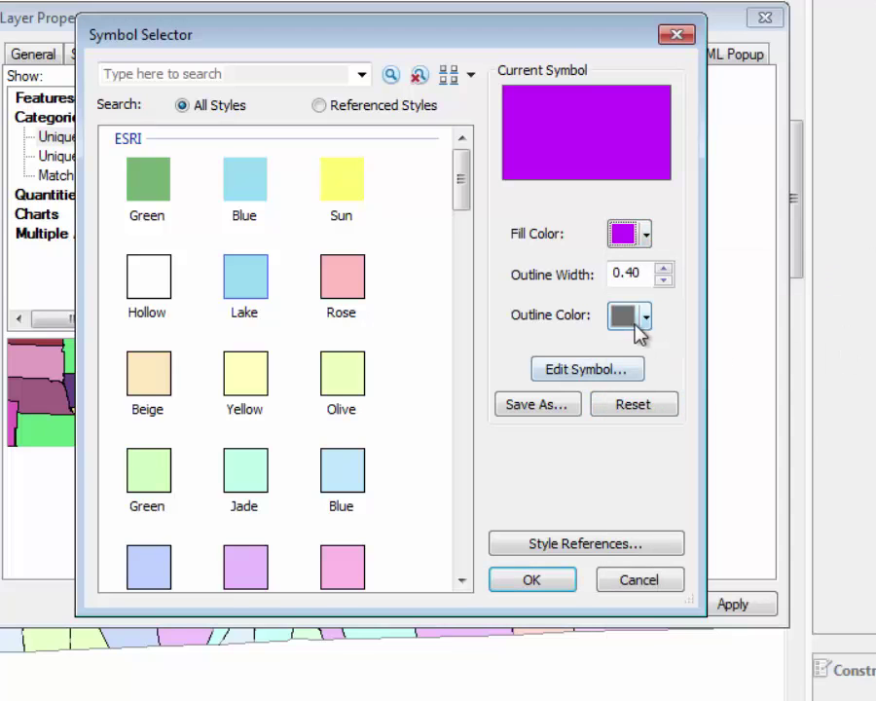
{"action": "left_click", "coordinate": [645, 317]}
{"action": "left_click", "coordinate": [665, 353]}
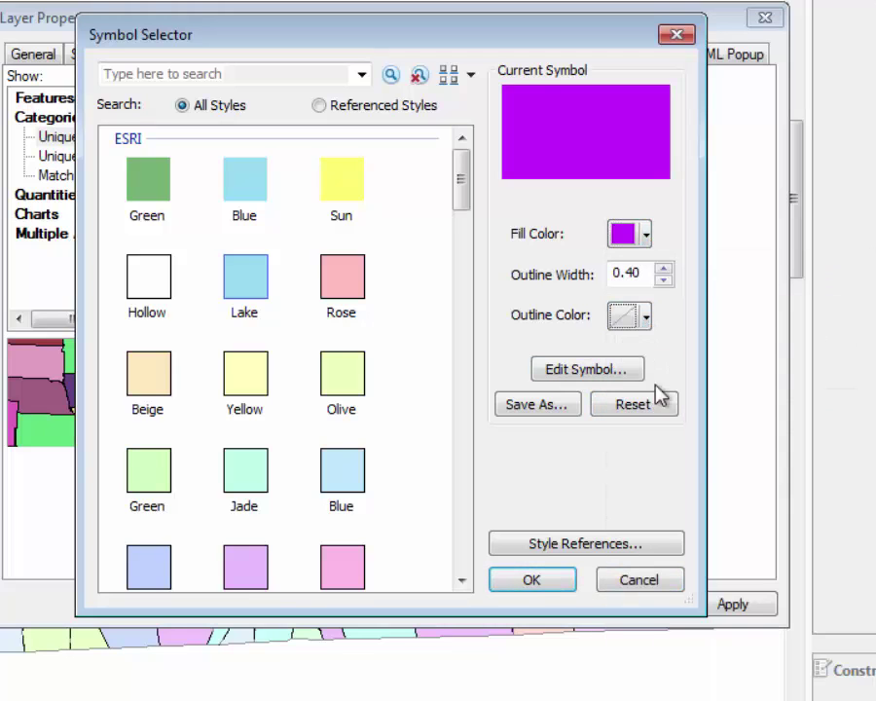
{"action": "left_click", "coordinate": [527, 582]}
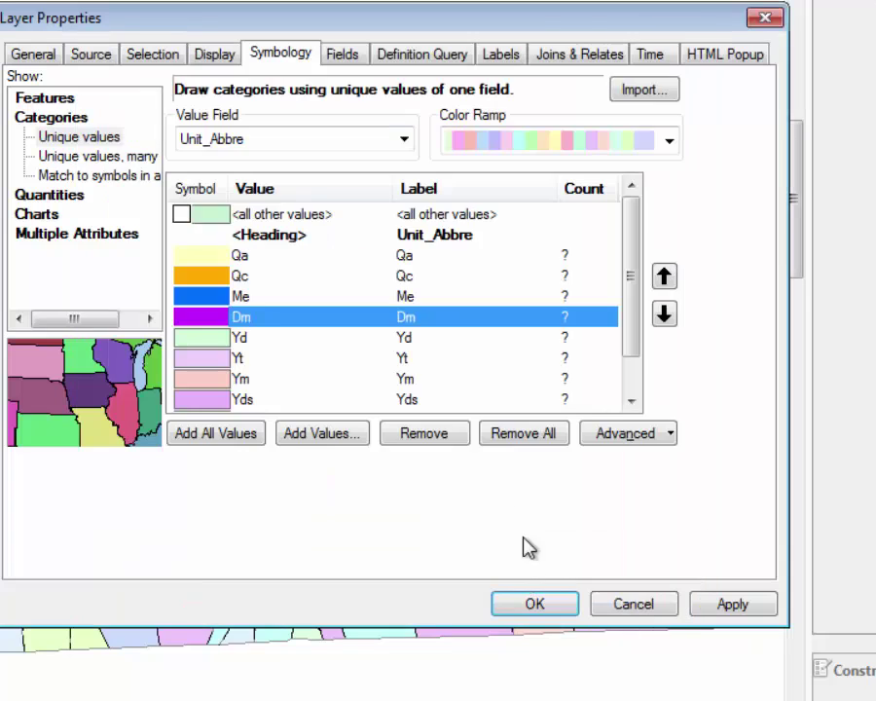
Give the Yd unit symbol a light pink fill and set its outline to No Color.
{"action": "left_click", "coordinate": [198, 341]}
{"action": "double_click", "coordinate": [195, 348]}
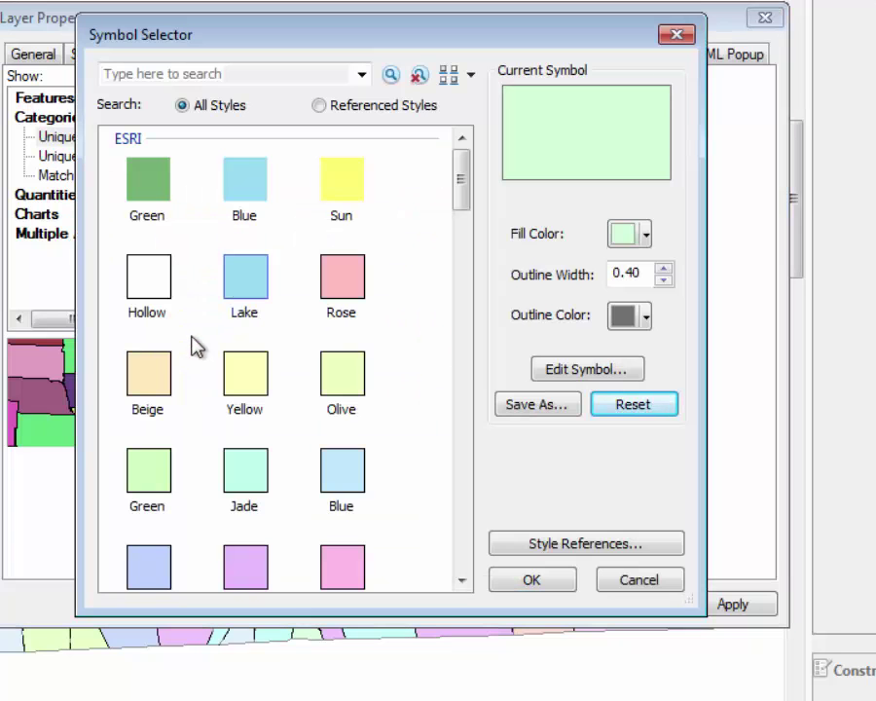
{"action": "left_click", "coordinate": [645, 239]}
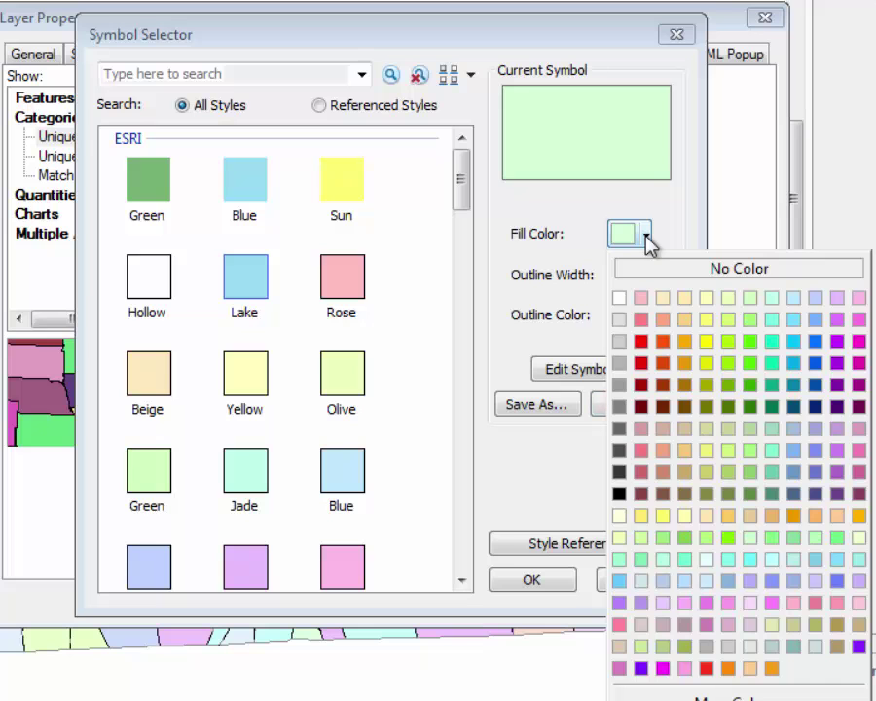
{"action": "left_click", "coordinate": [858, 298]}
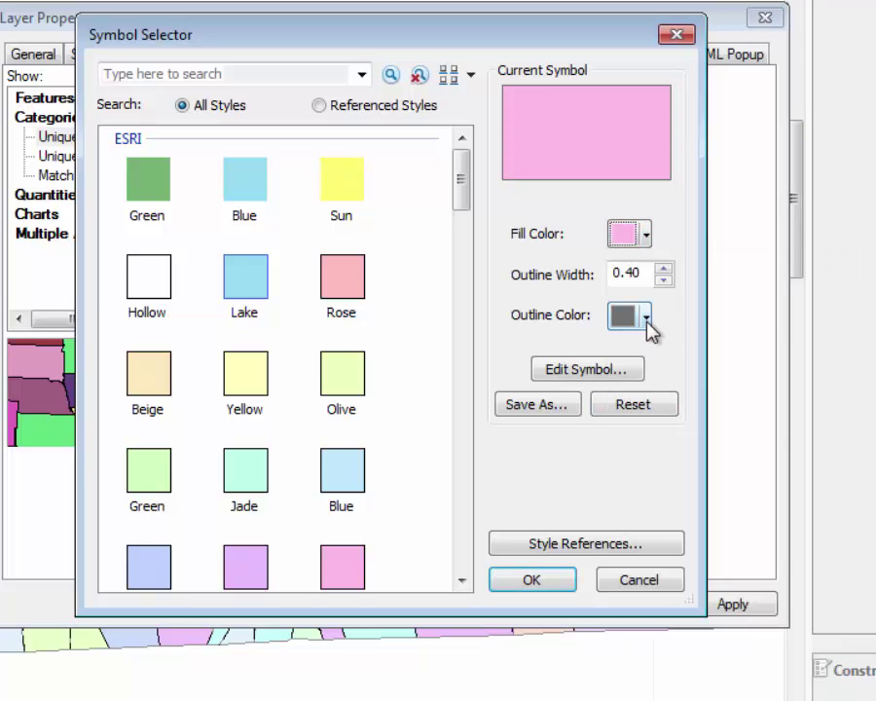
{"action": "left_click", "coordinate": [646, 319]}
{"action": "left_click", "coordinate": [661, 353]}
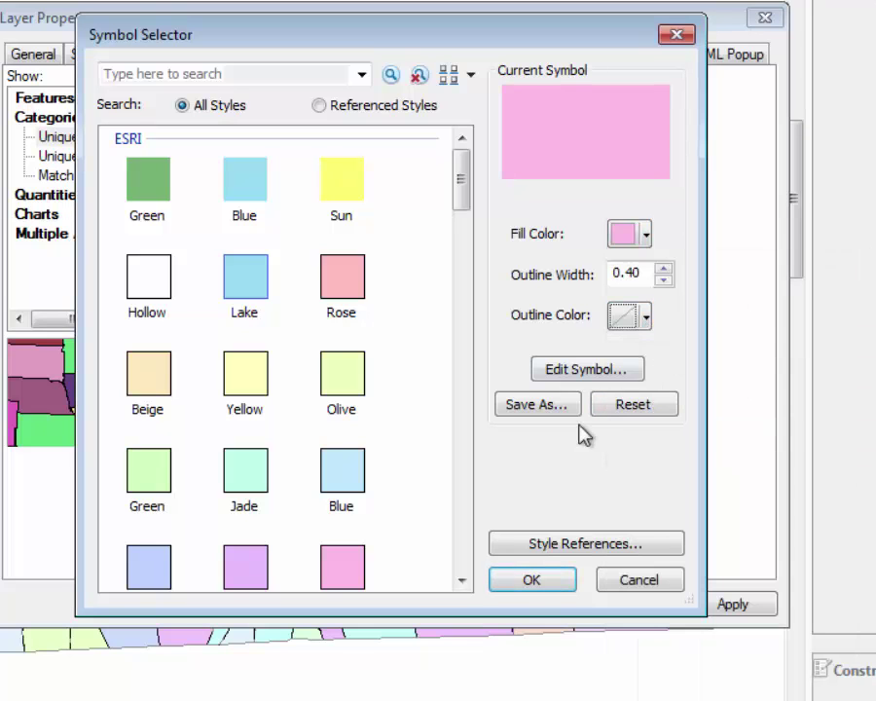
{"action": "left_click", "coordinate": [531, 579]}
Give the Yt unit symbol a dark green fill and set its outline to No Color.
{"action": "double_click", "coordinate": [199, 367]}
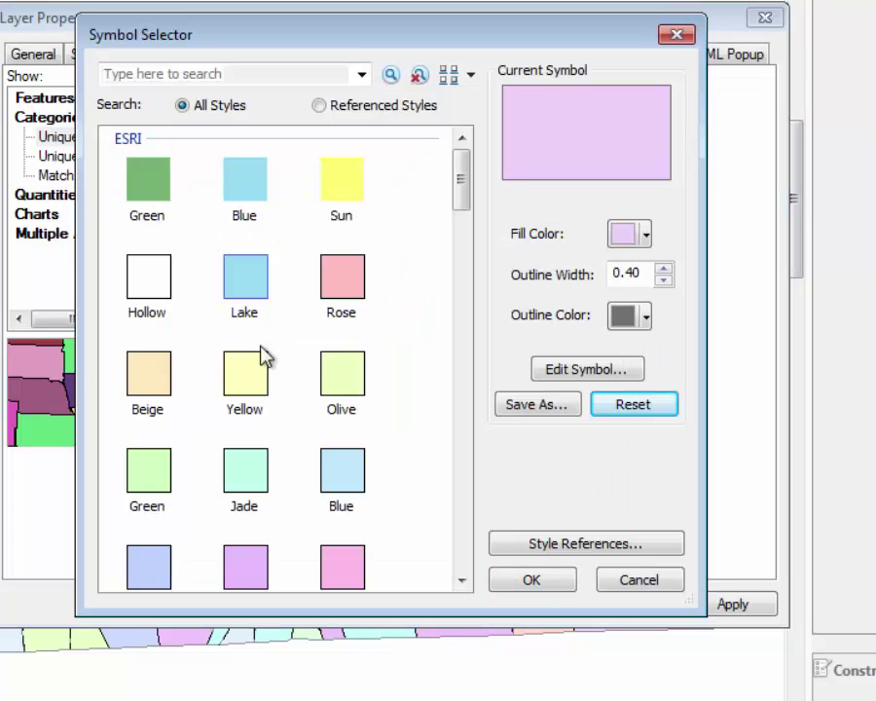
{"action": "left_click", "coordinate": [645, 236]}
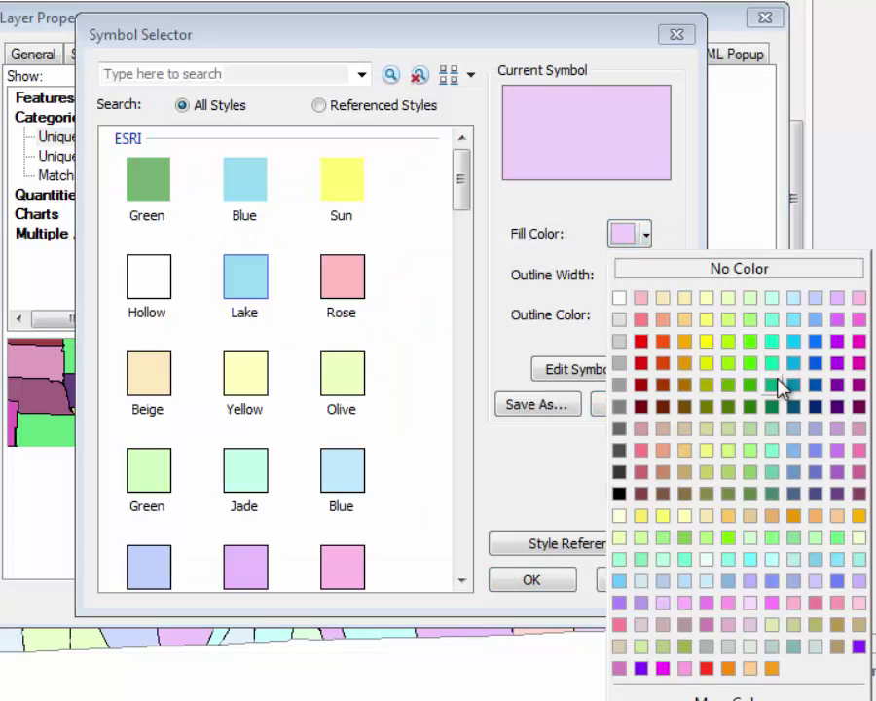
{"action": "left_click", "coordinate": [776, 390]}
{"action": "left_click", "coordinate": [642, 317]}
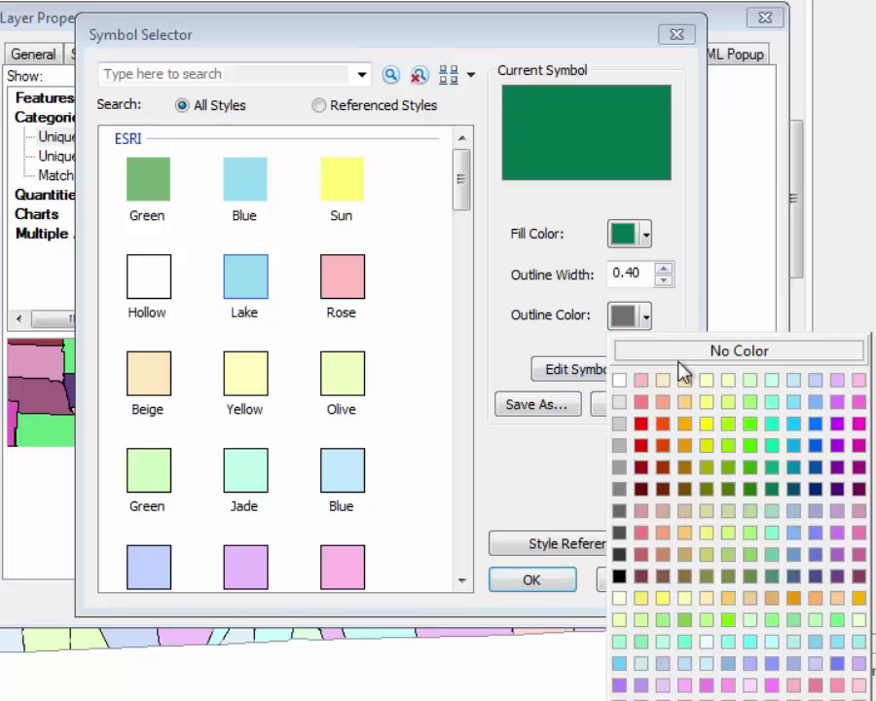
{"action": "left_click", "coordinate": [681, 352]}
{"action": "left_click", "coordinate": [531, 579]}
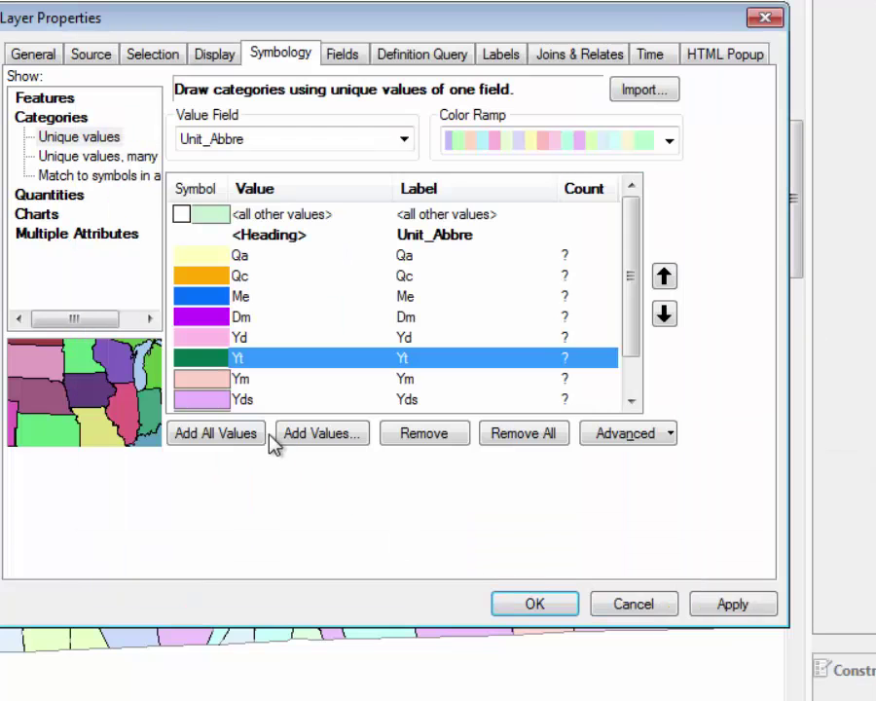
Give the Ym unit symbol a light blue fill and set its outline to No Color.
{"action": "double_click", "coordinate": [216, 384]}
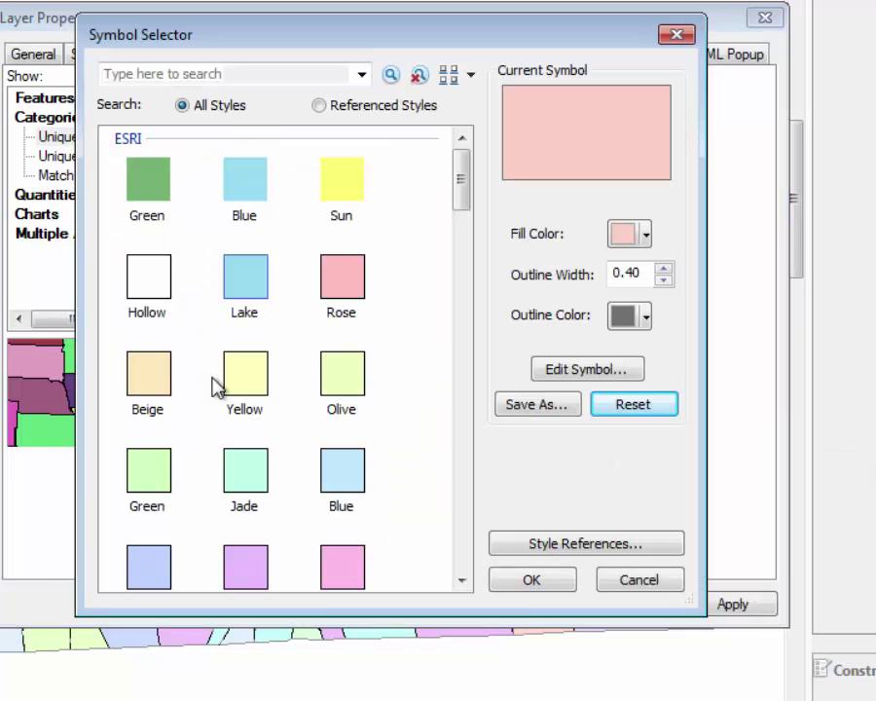
{"action": "left_click", "coordinate": [645, 236]}
{"action": "left_click", "coordinate": [776, 314]}
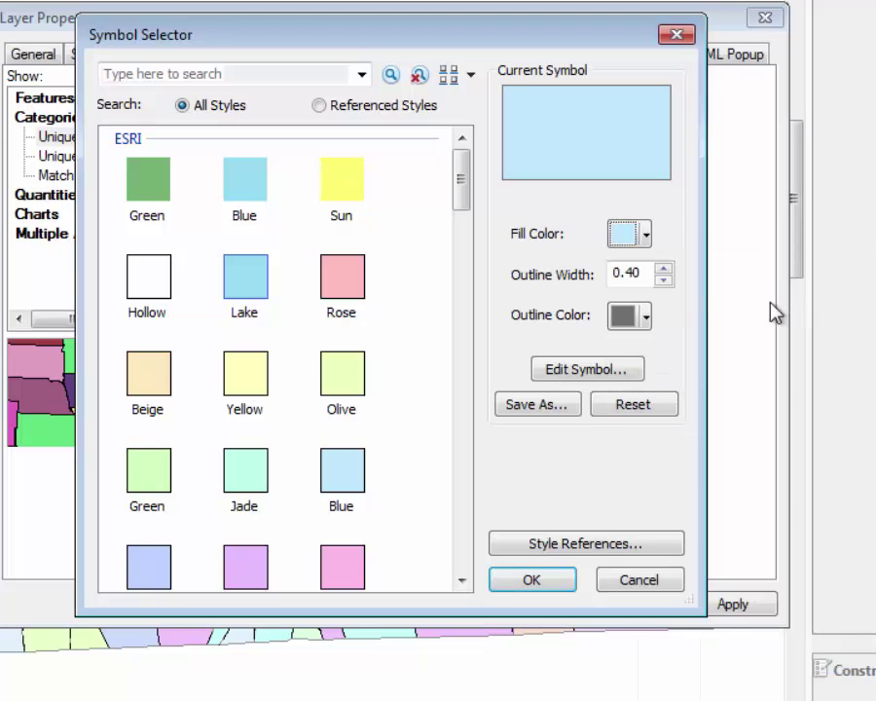
{"action": "left_click", "coordinate": [646, 317]}
{"action": "left_click", "coordinate": [707, 348]}
{"action": "left_click", "coordinate": [531, 581]}
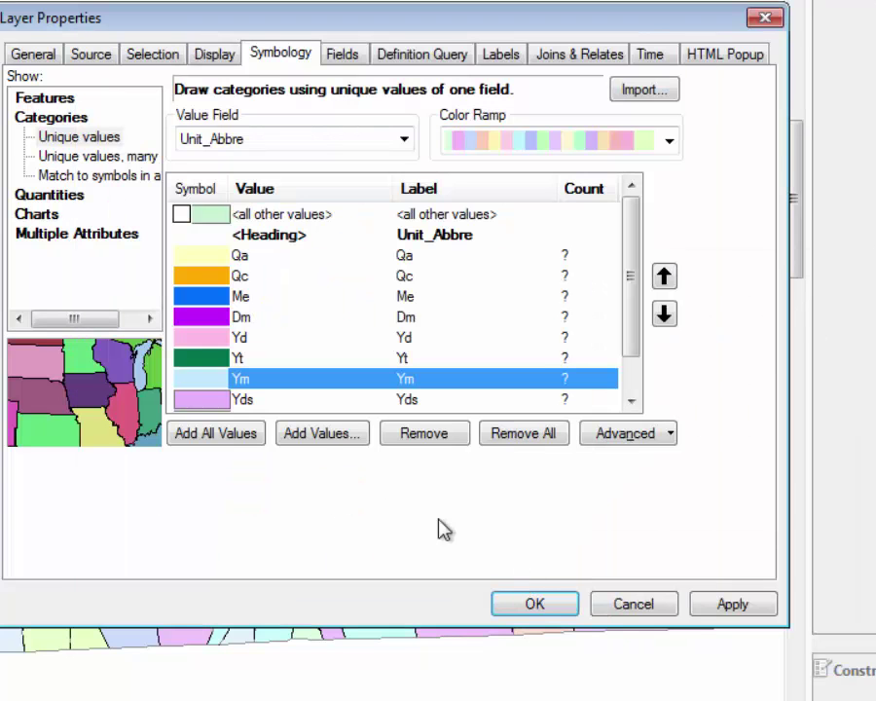
Give the Yds unit symbol a deep orange fill and set its outline to No Color.
{"action": "double_click", "coordinate": [205, 401]}
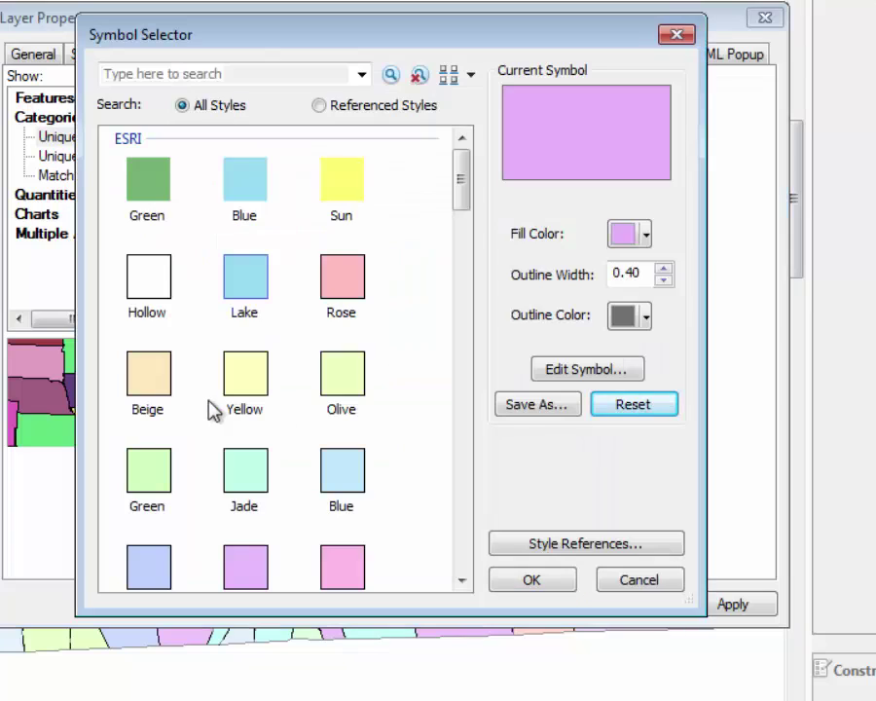
{"action": "left_click", "coordinate": [649, 235]}
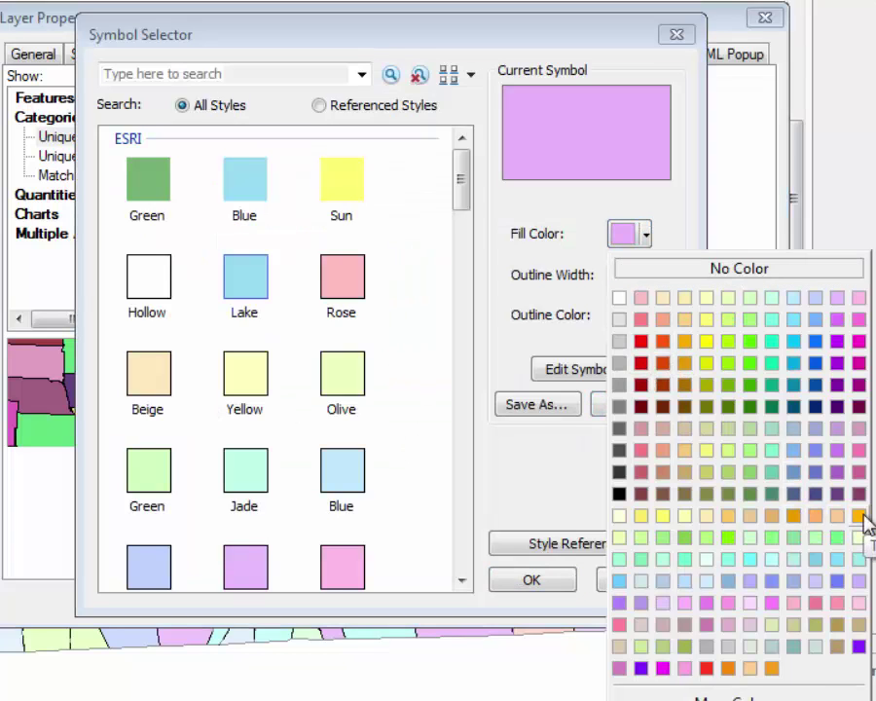
{"action": "left_click", "coordinate": [729, 670]}
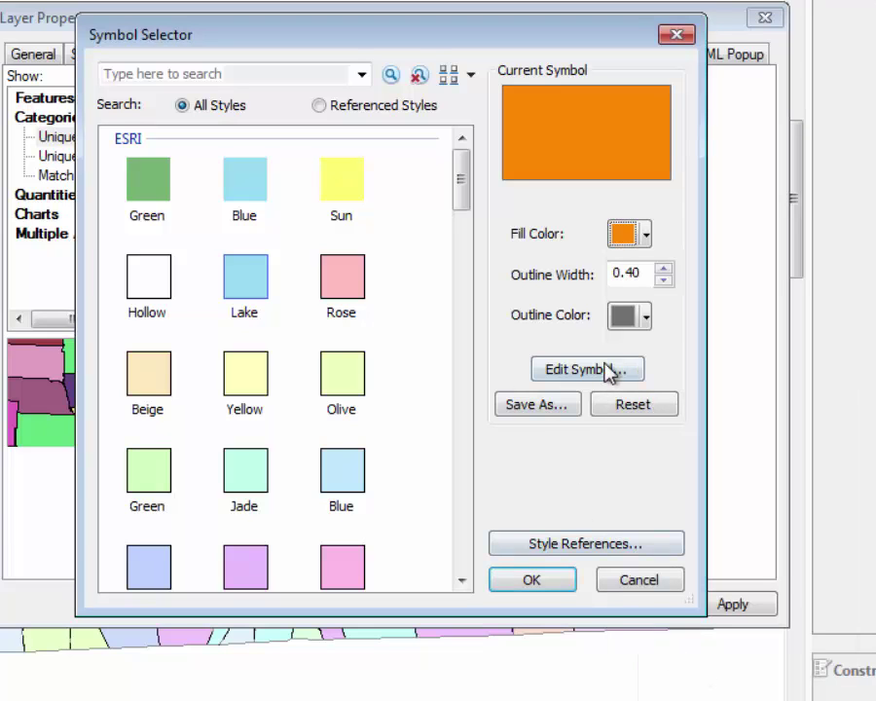
{"action": "left_click", "coordinate": [646, 317]}
{"action": "left_click", "coordinate": [679, 350]}
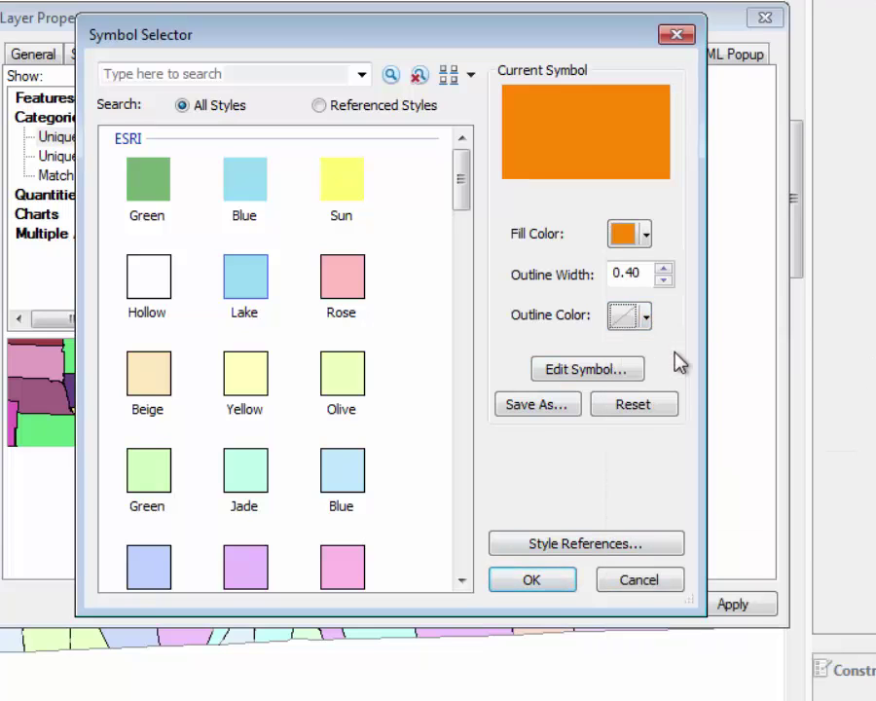
{"action": "left_click", "coordinate": [557, 583]}
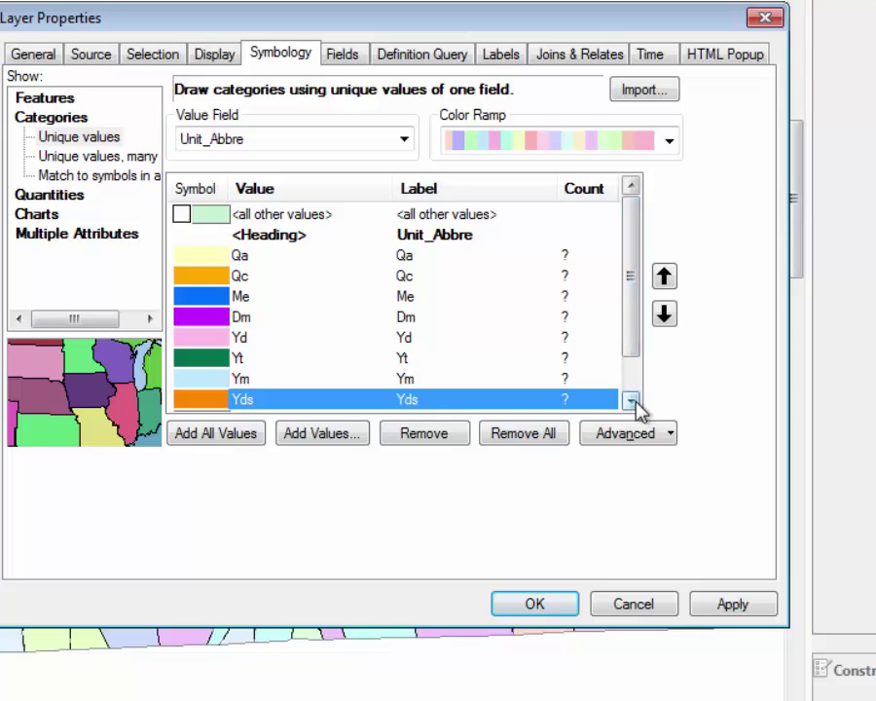
Give the Yp unit symbol a dark brown fill and set its outline to No Color.
{"action": "left_click", "coordinate": [630, 401]}
{"action": "left_click", "coordinate": [631, 401]}
{"action": "double_click", "coordinate": [207, 376]}
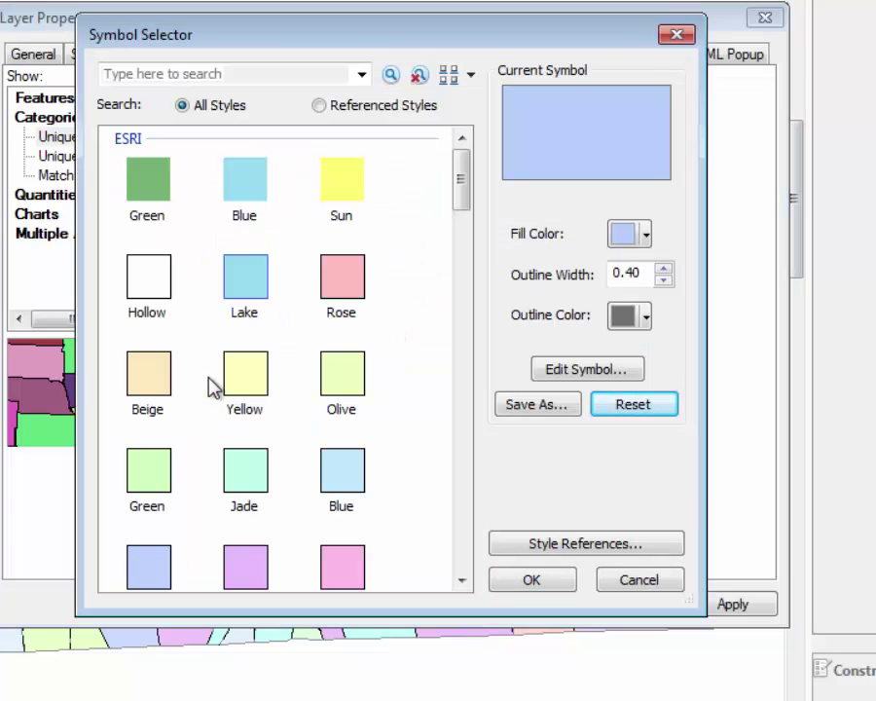
{"action": "left_click", "coordinate": [646, 236]}
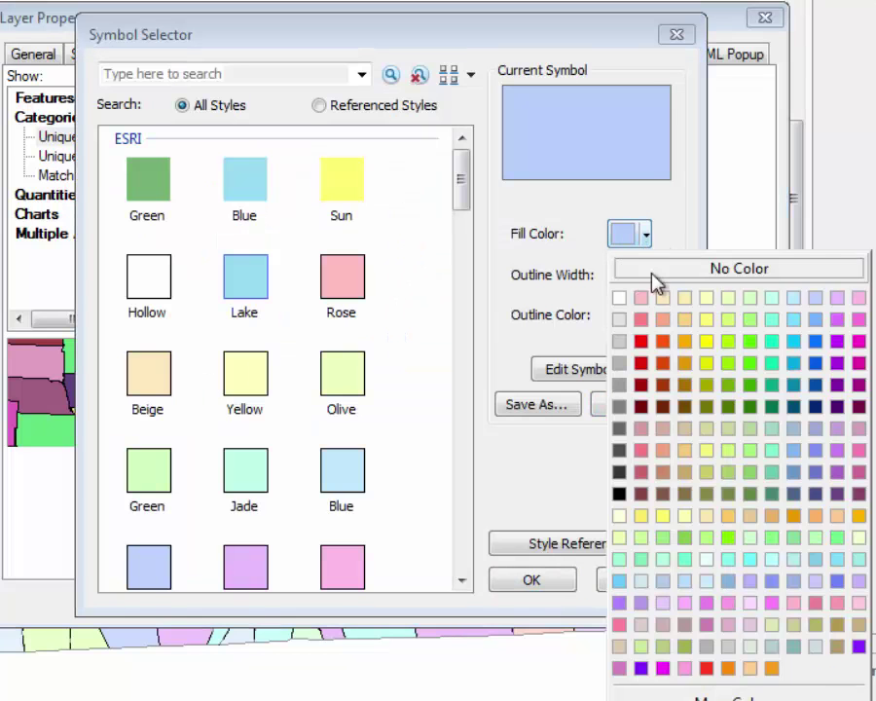
{"action": "left_click", "coordinate": [666, 415]}
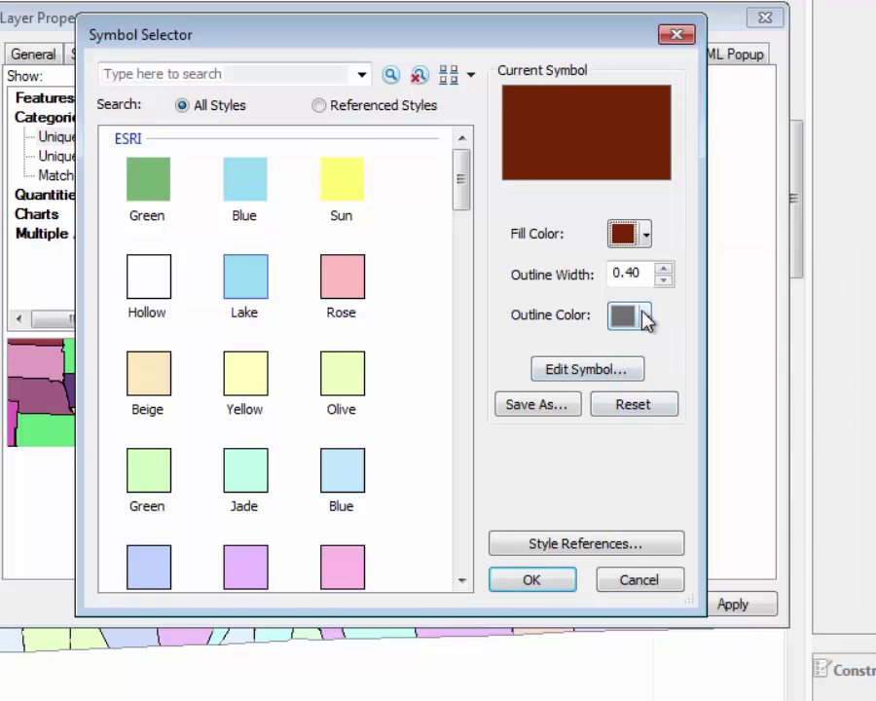
{"action": "left_click", "coordinate": [645, 316]}
{"action": "left_click", "coordinate": [684, 349]}
{"action": "left_click", "coordinate": [549, 580]}
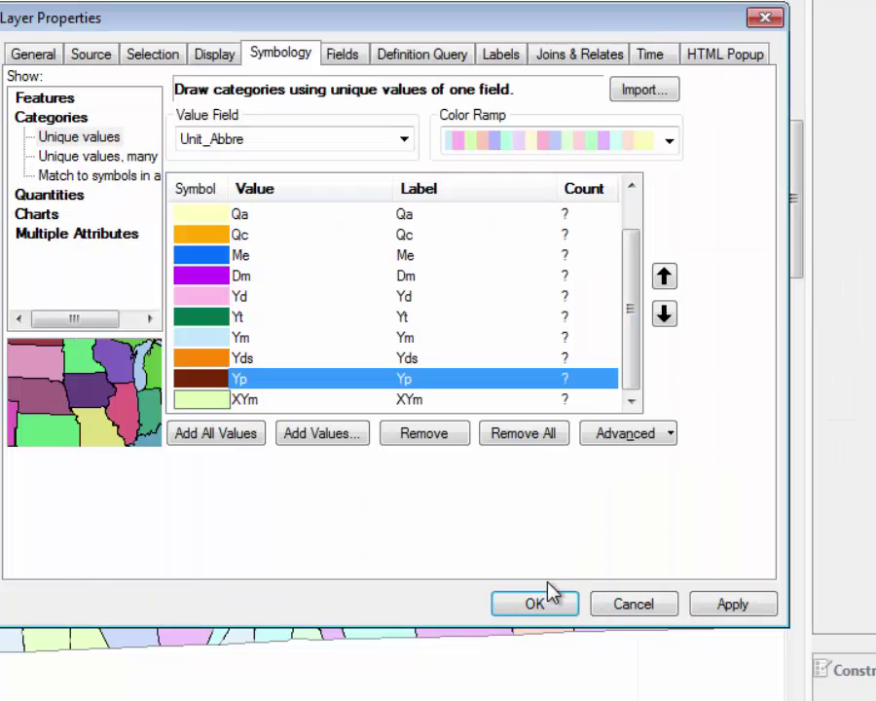
Give the XYm unit symbol a medium gray fill with No Color outline, and apply the unit symbology to the layer.
{"action": "left_click", "coordinate": [215, 401]}
{"action": "double_click", "coordinate": [210, 401]}
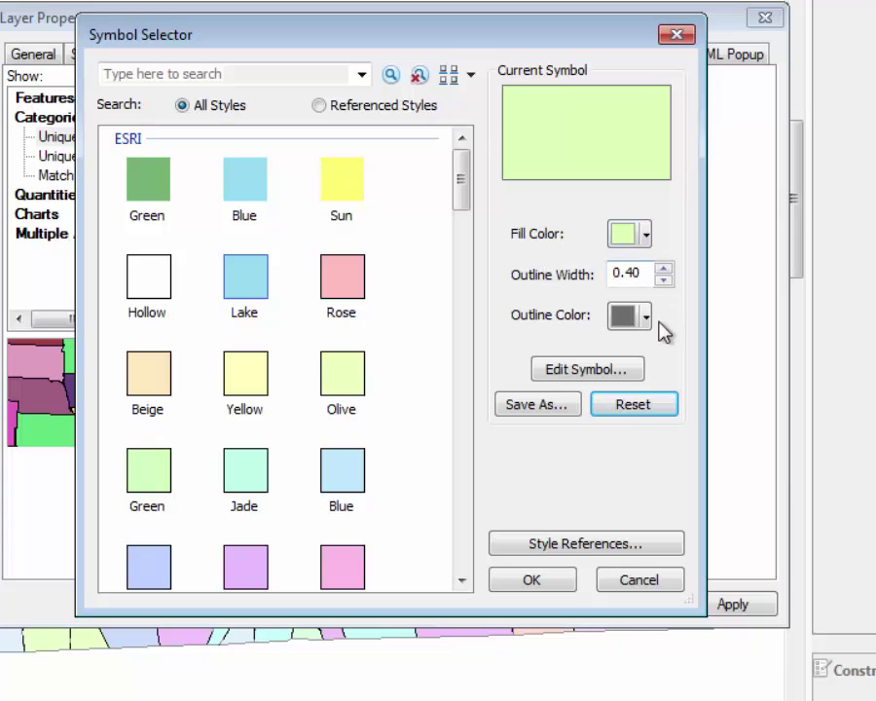
{"action": "left_click", "coordinate": [645, 235]}
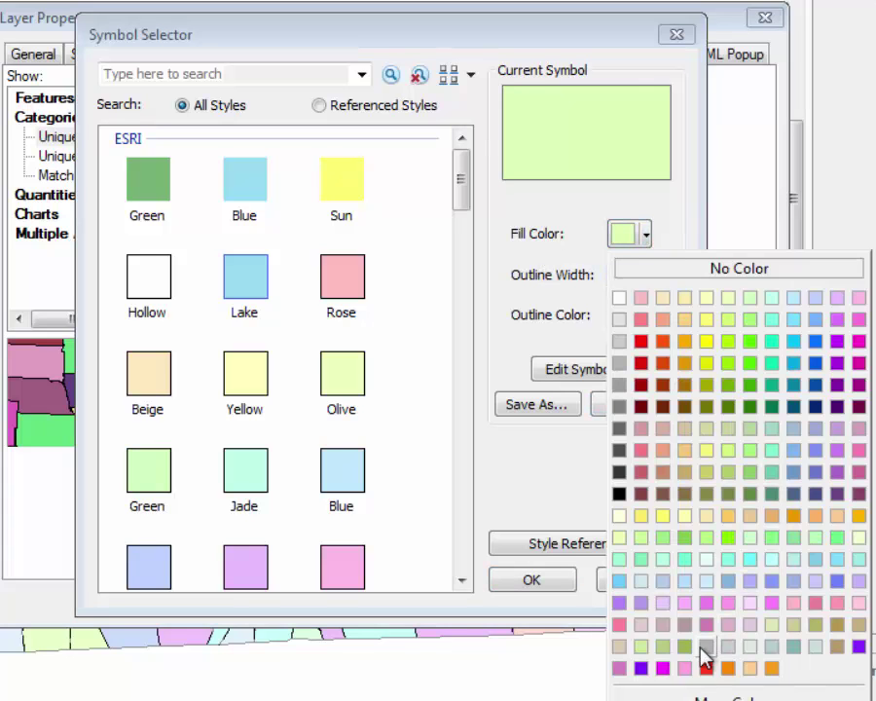
{"action": "left_click", "coordinate": [618, 385]}
{"action": "left_click", "coordinate": [644, 317]}
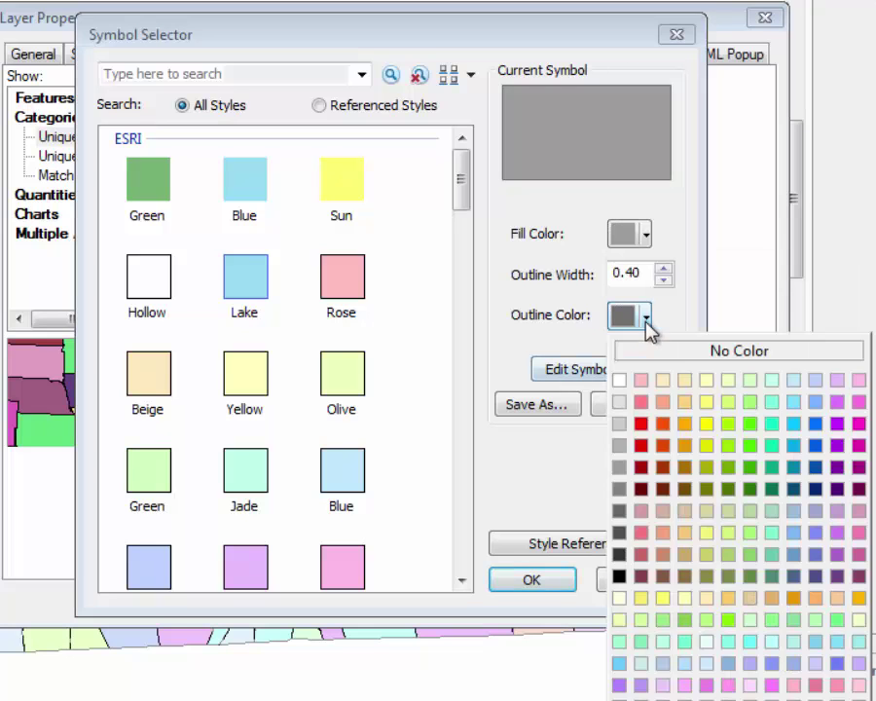
{"action": "left_click", "coordinate": [678, 356]}
{"action": "left_click", "coordinate": [536, 582]}
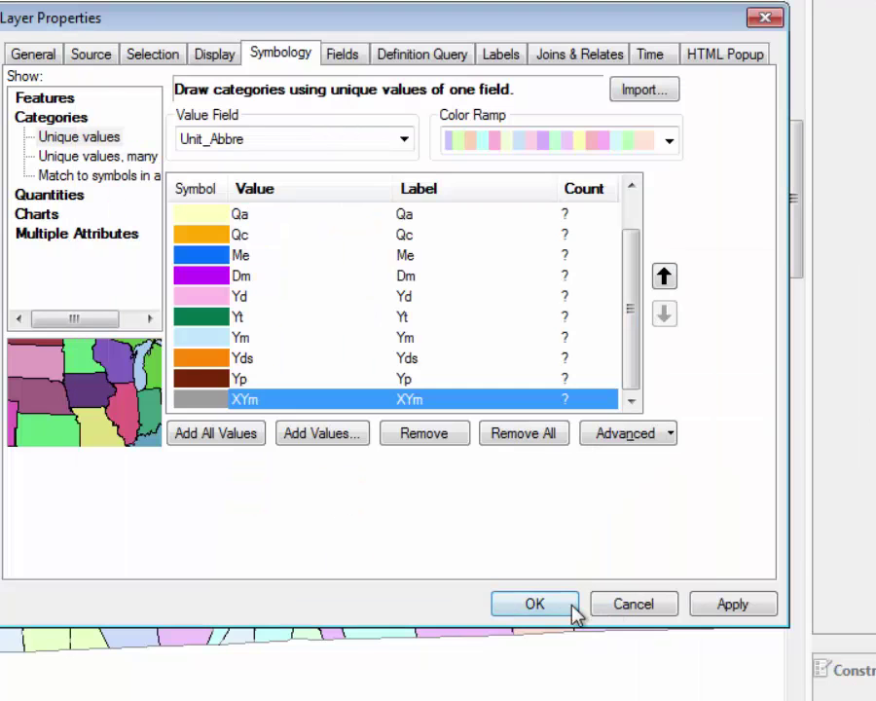
{"action": "left_click", "coordinate": [733, 604]}
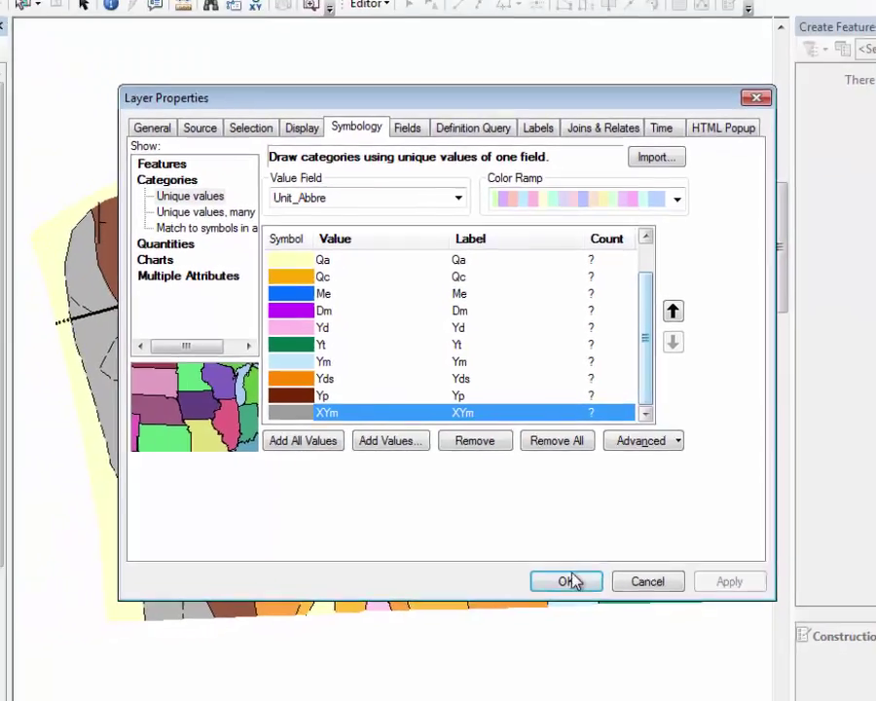
{"action": "left_click", "coordinate": [562, 606]}
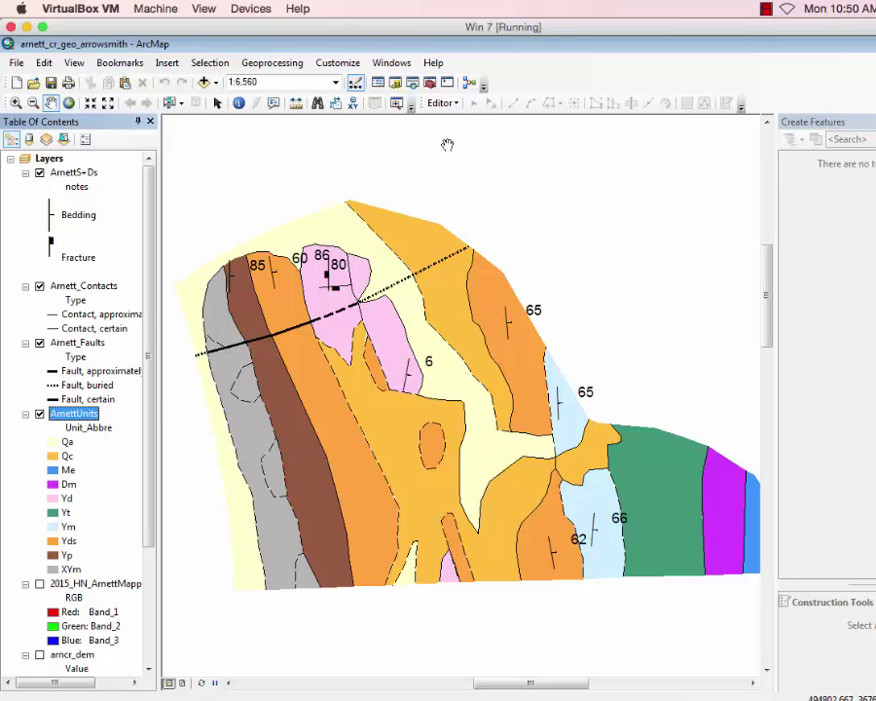
Identify the attributes of the long gray polygon south of the fault on the map's western side.
{"action": "left_click", "coordinate": [239, 104]}
{"action": "left_click", "coordinate": [256, 428]}
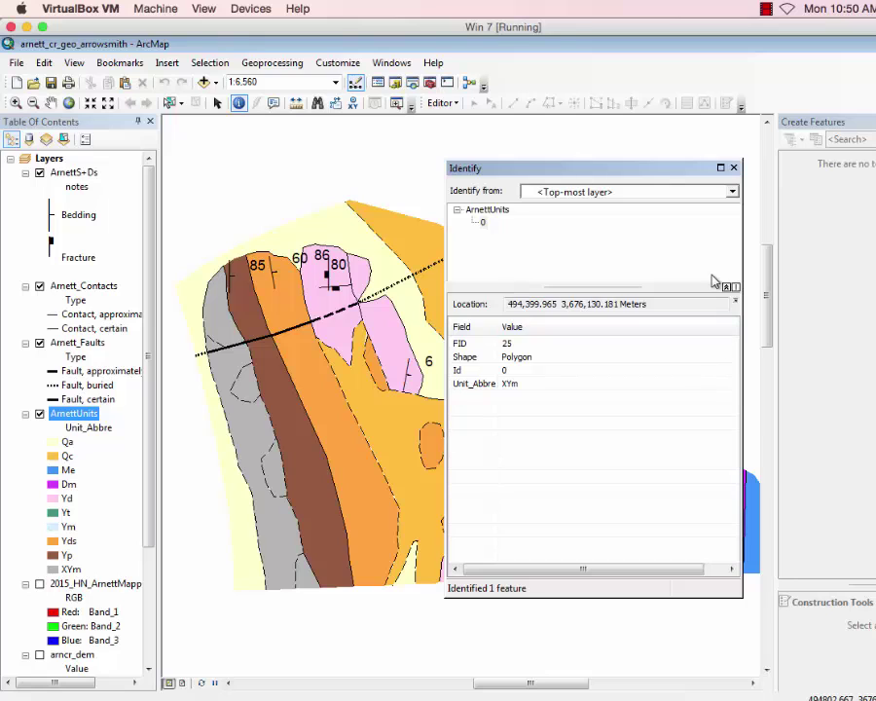
{"action": "left_click", "coordinate": [734, 168]}
Start an edit session on the ArnettUnits layer.
{"action": "left_click", "coordinate": [444, 103]}
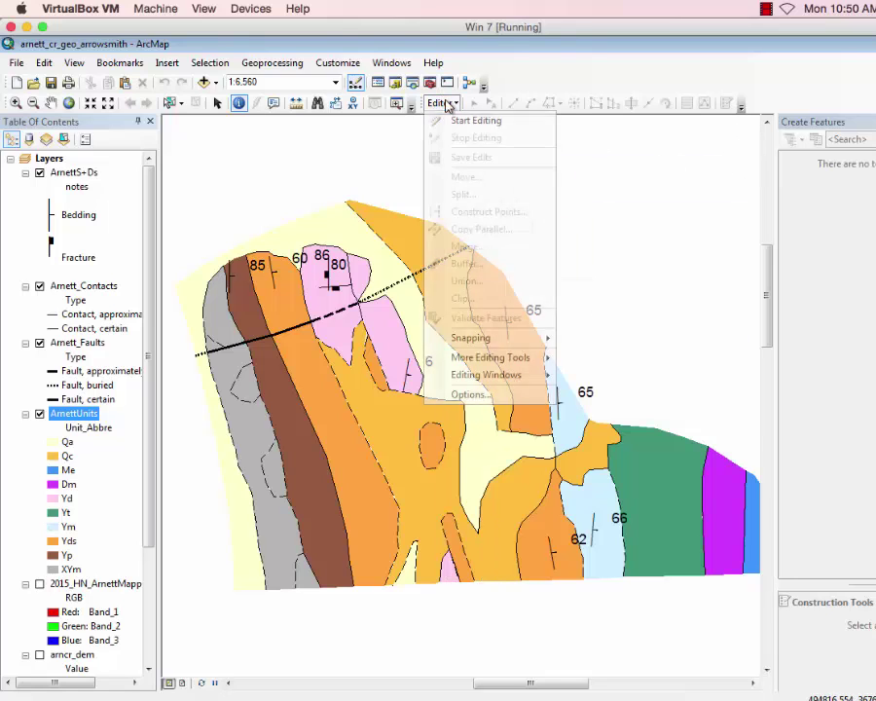
{"action": "left_click", "coordinate": [446, 122]}
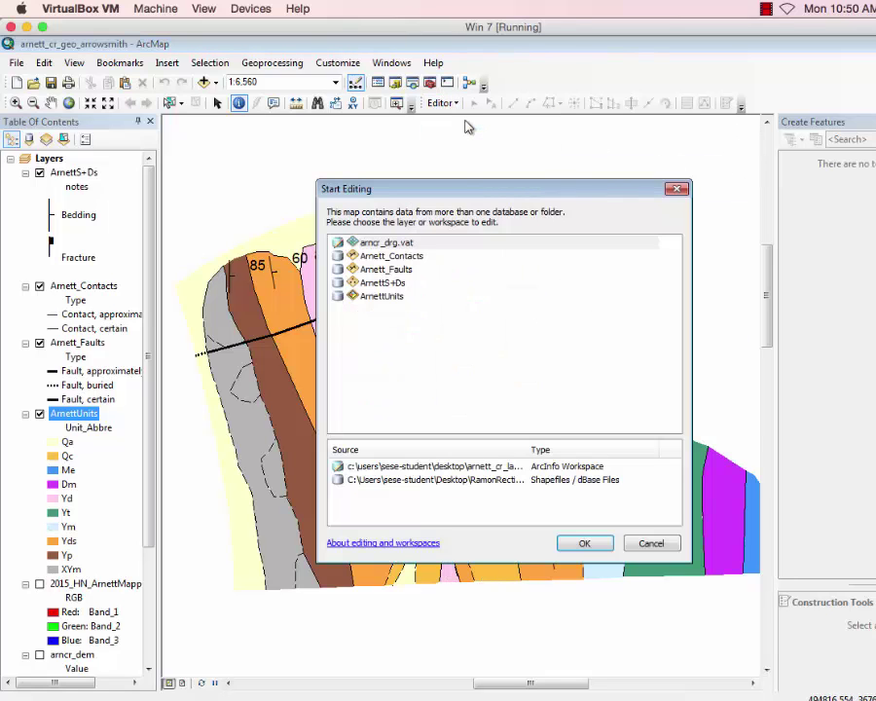
{"action": "left_click", "coordinate": [385, 295]}
{"action": "left_click", "coordinate": [585, 545]}
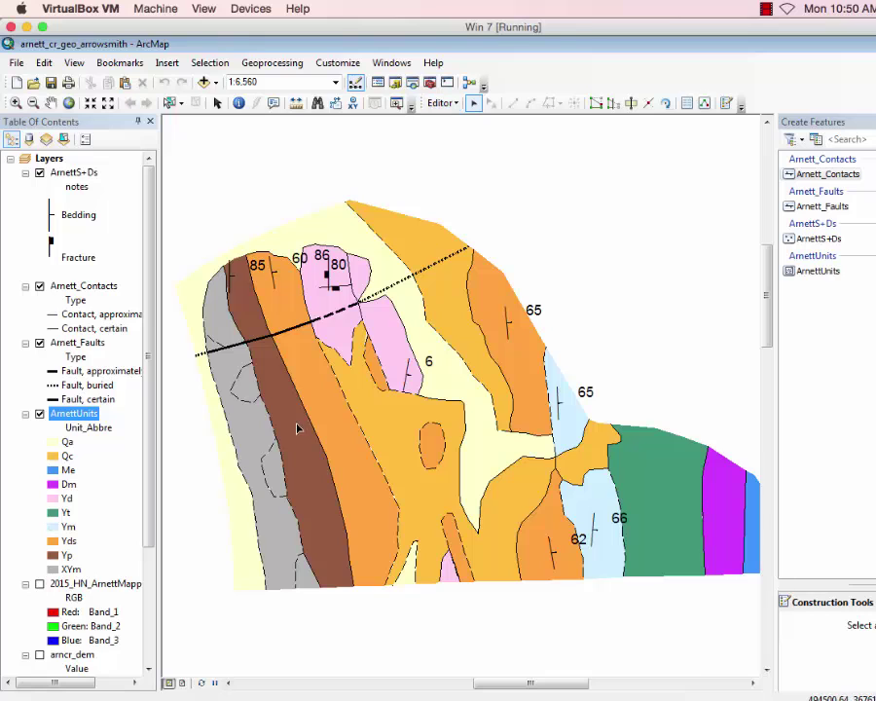
Set the Unit_Abbre of the long gray polygon south of the fault to Qc in the ArnettUnits attribute table, and clear the selection.
{"action": "left_click", "coordinate": [247, 430]}
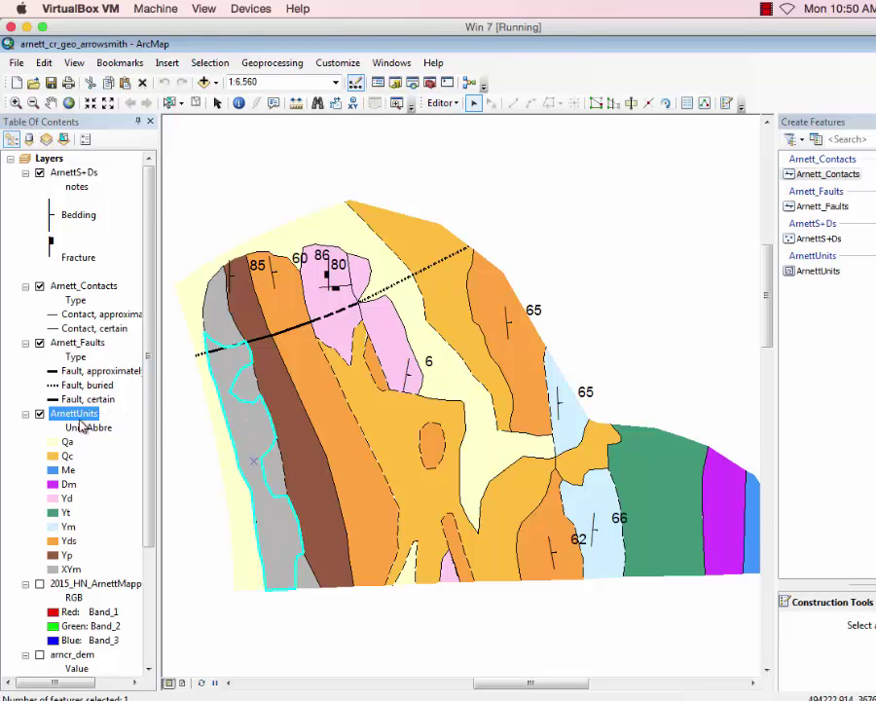
{"action": "right_click", "coordinate": [82, 421]}
{"action": "left_click", "coordinate": [176, 129]}
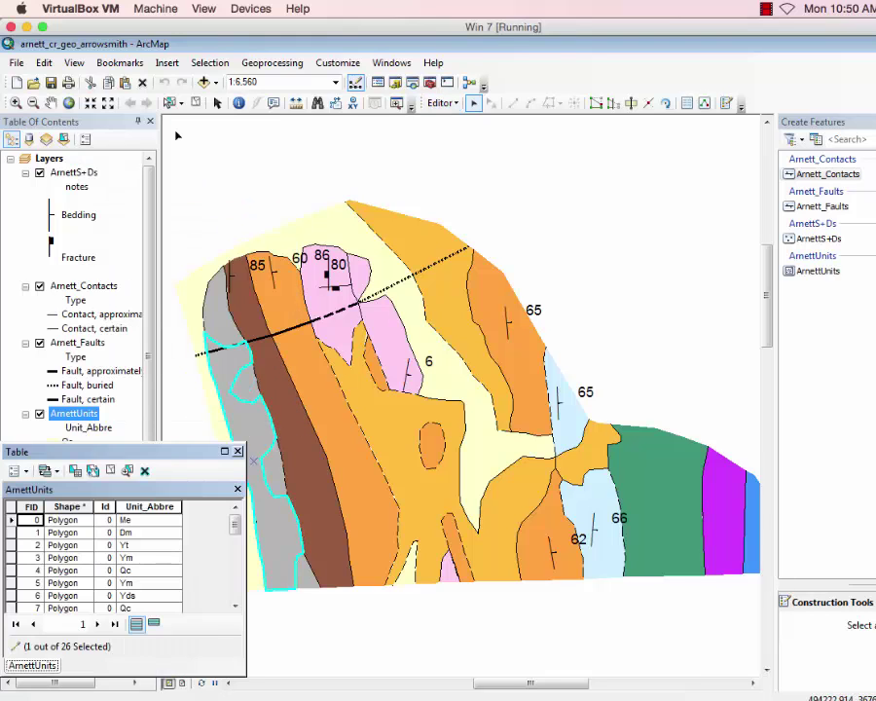
{"action": "double_click", "coordinate": [259, 429]}
{"action": "left_click_drag", "start_coordinate": [233, 526], "coordinate": [235, 588]}
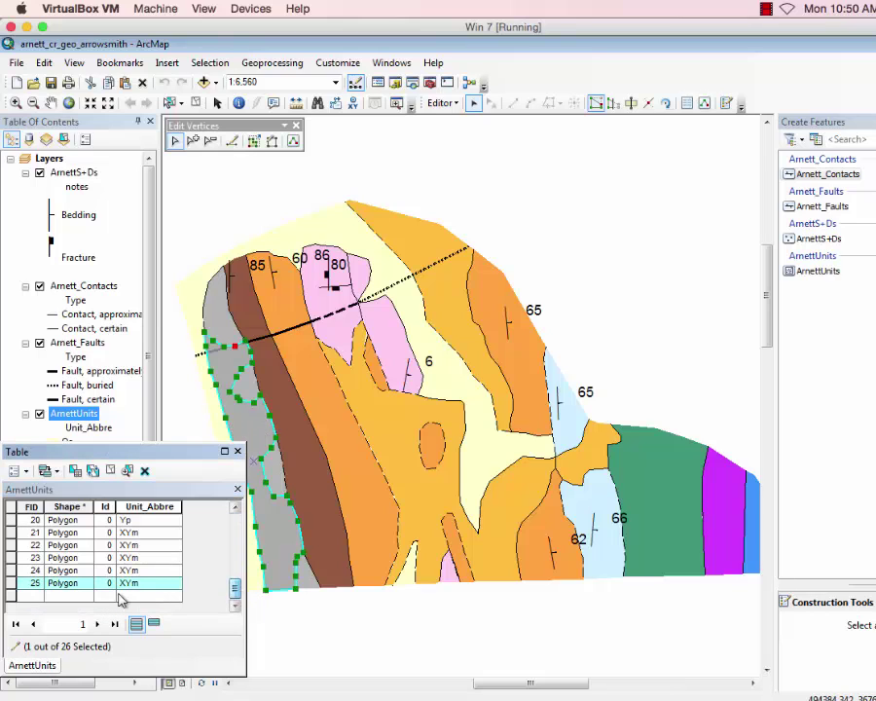
{"action": "double_click", "coordinate": [153, 585]}
{"action": "left_click", "coordinate": [153, 585]}
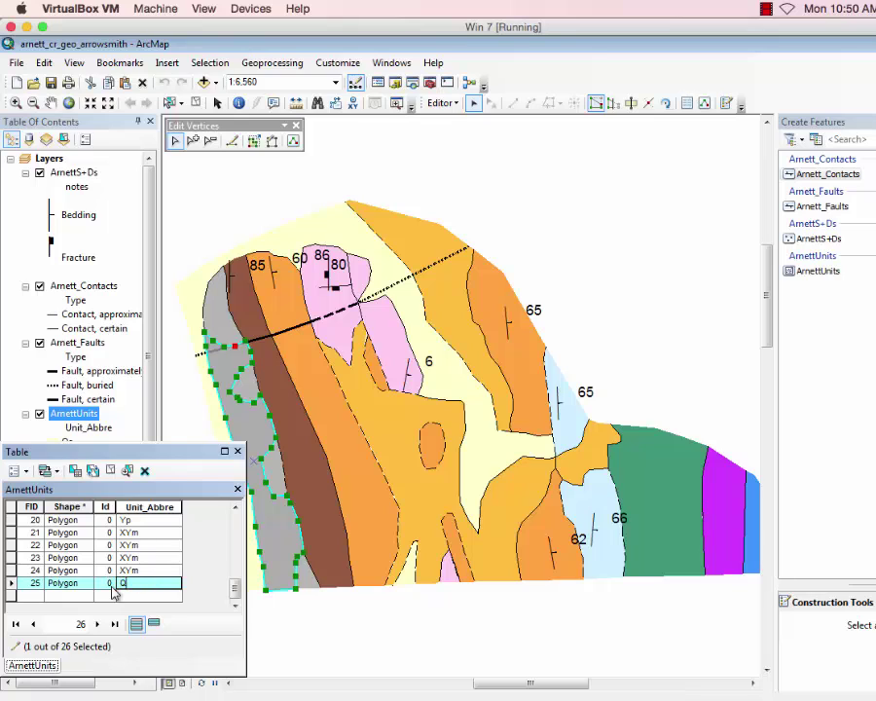
{"action": "type", "text": "Qc"}
{"action": "key", "text": "Return"}
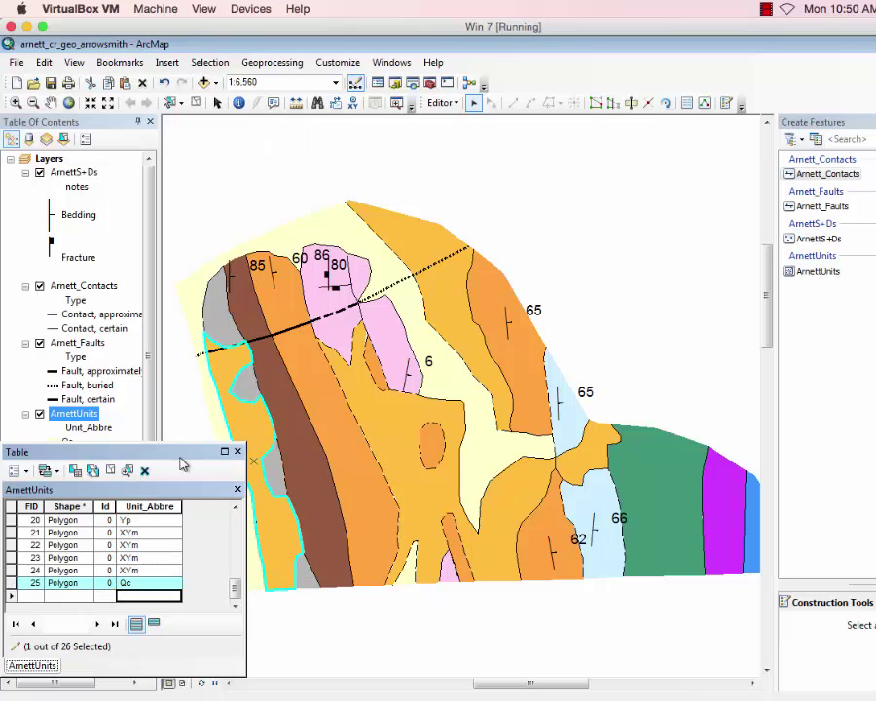
{"action": "left_click", "coordinate": [236, 451]}
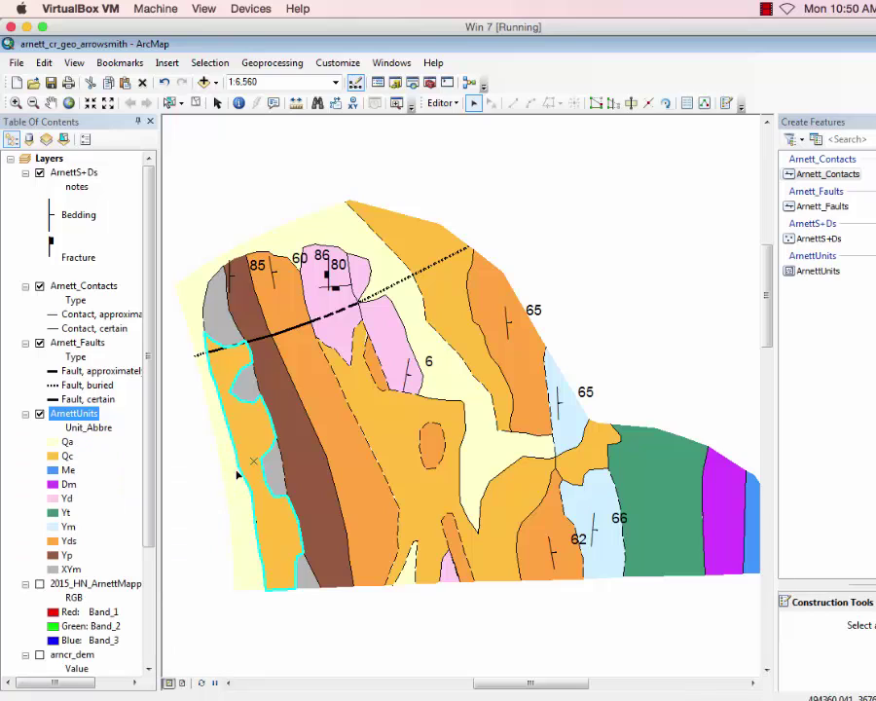
{"action": "left_click", "coordinate": [286, 619]}
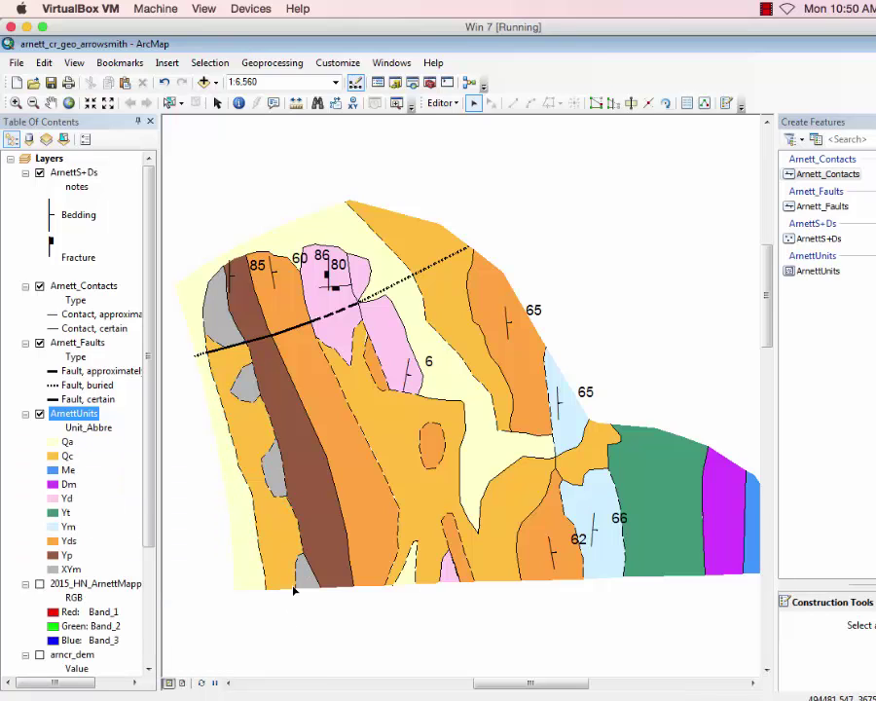
Stop the edit session and save the edits to the ArnettUnits layer.
{"action": "left_click", "coordinate": [441, 102]}
{"action": "left_click", "coordinate": [464, 137]}
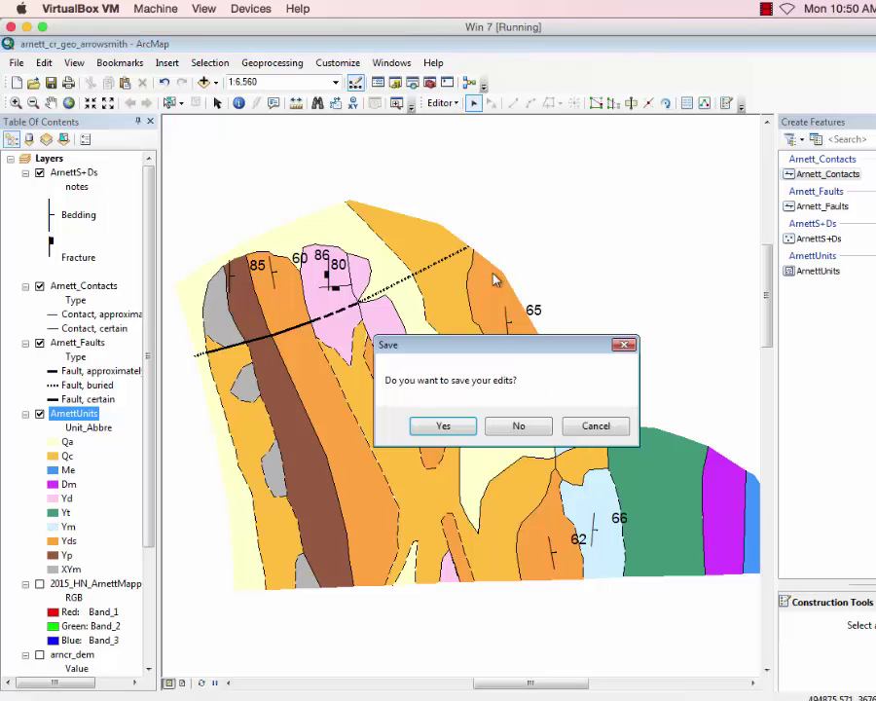
{"action": "left_click", "coordinate": [443, 425]}
{"action": "left_click", "coordinate": [443, 102]}
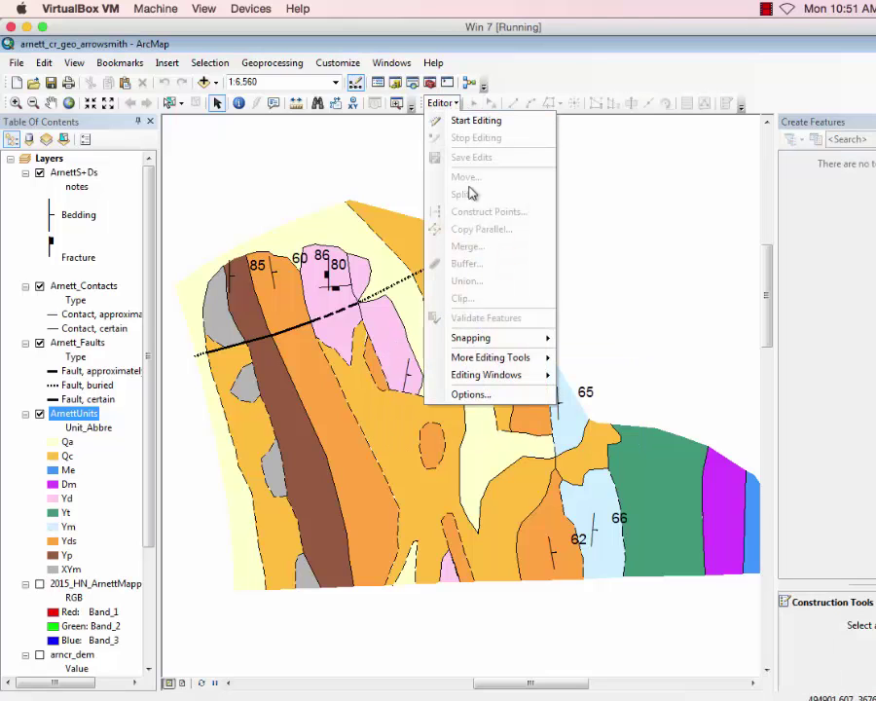
Turn on feature labels for the ArnettUnits layer.
{"action": "left_click", "coordinate": [382, 171]}
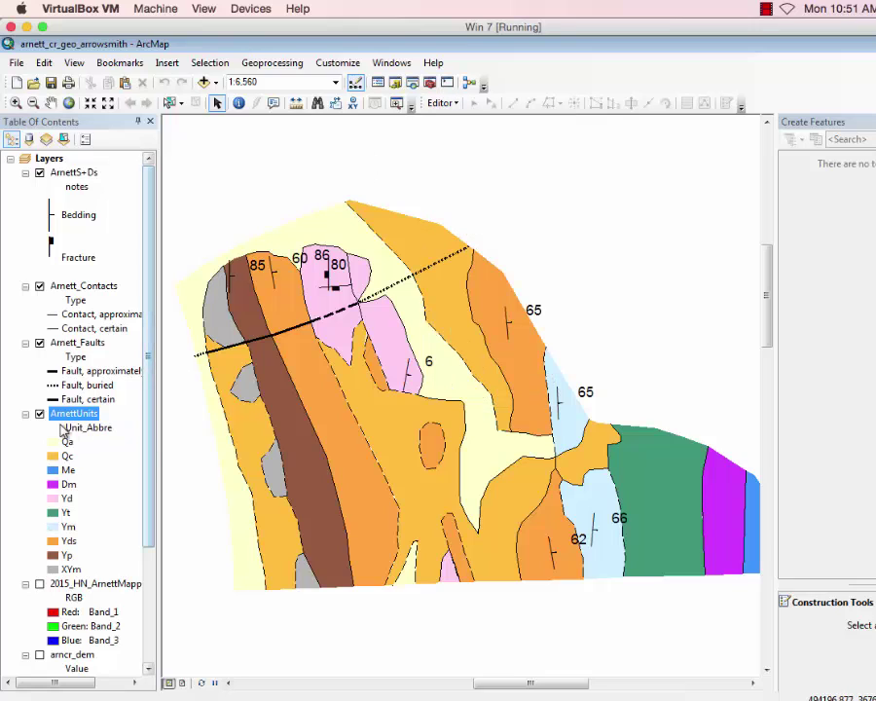
{"action": "right_click", "coordinate": [76, 420]}
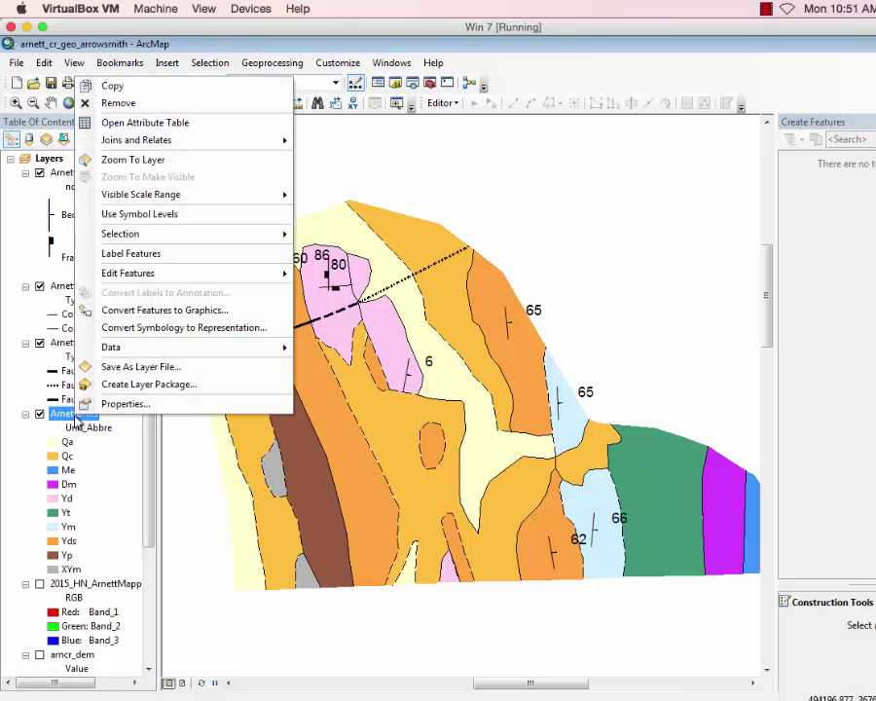
{"action": "left_click", "coordinate": [131, 253]}
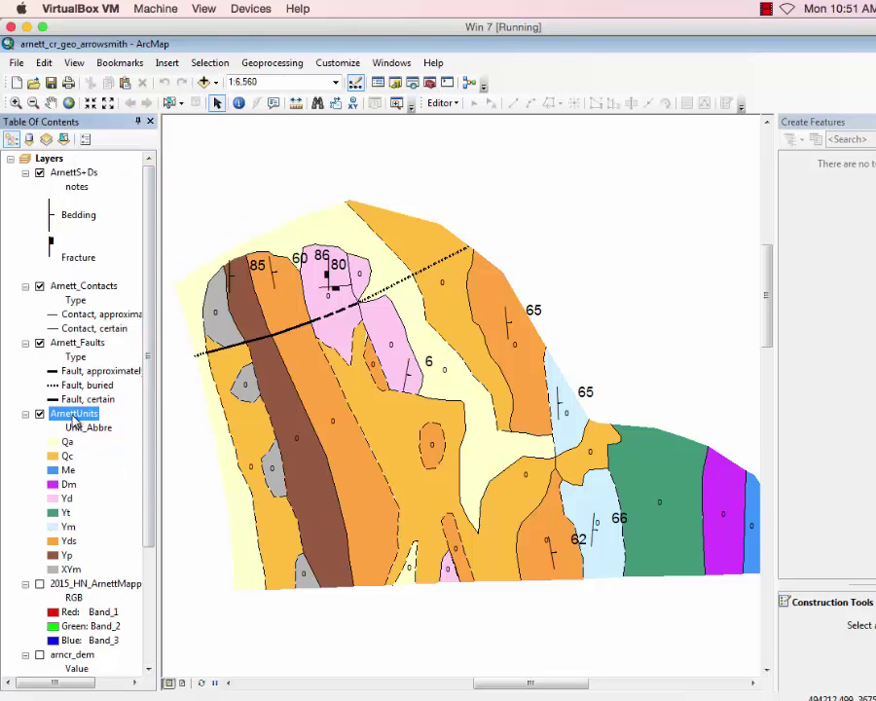
Set the ArnettUnits labels to use the Unit_Abbre field at font size 14.
{"action": "right_click", "coordinate": [76, 420]}
{"action": "left_click", "coordinate": [139, 403]}
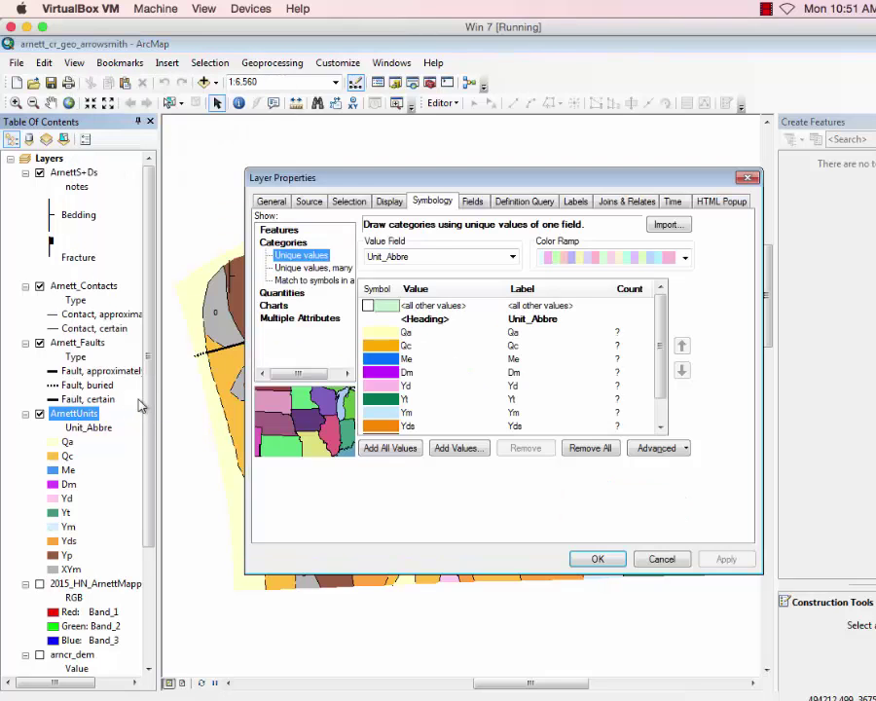
{"action": "left_click", "coordinate": [580, 204]}
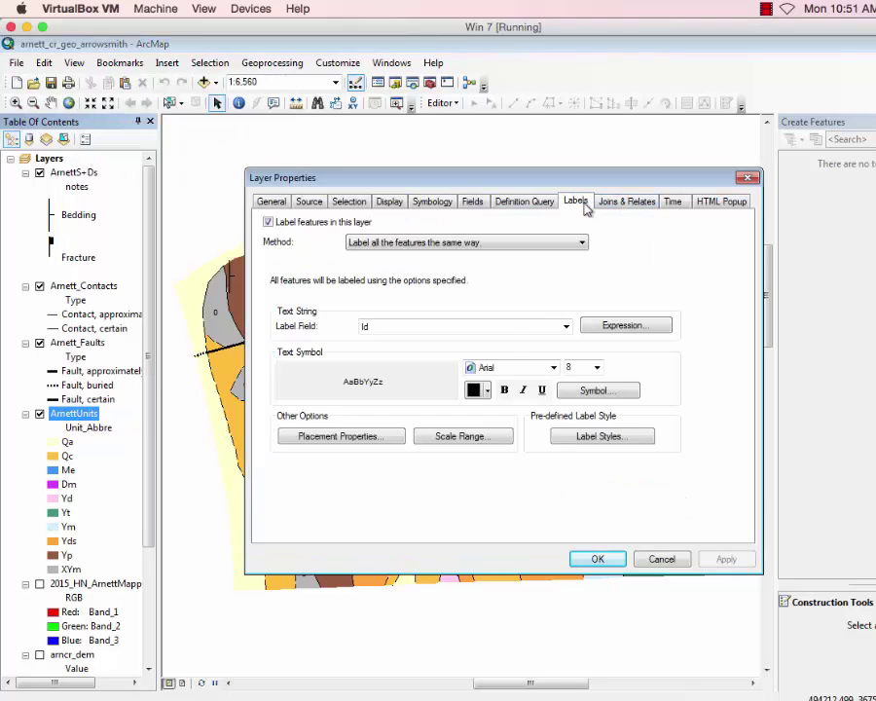
{"action": "left_click", "coordinate": [504, 327]}
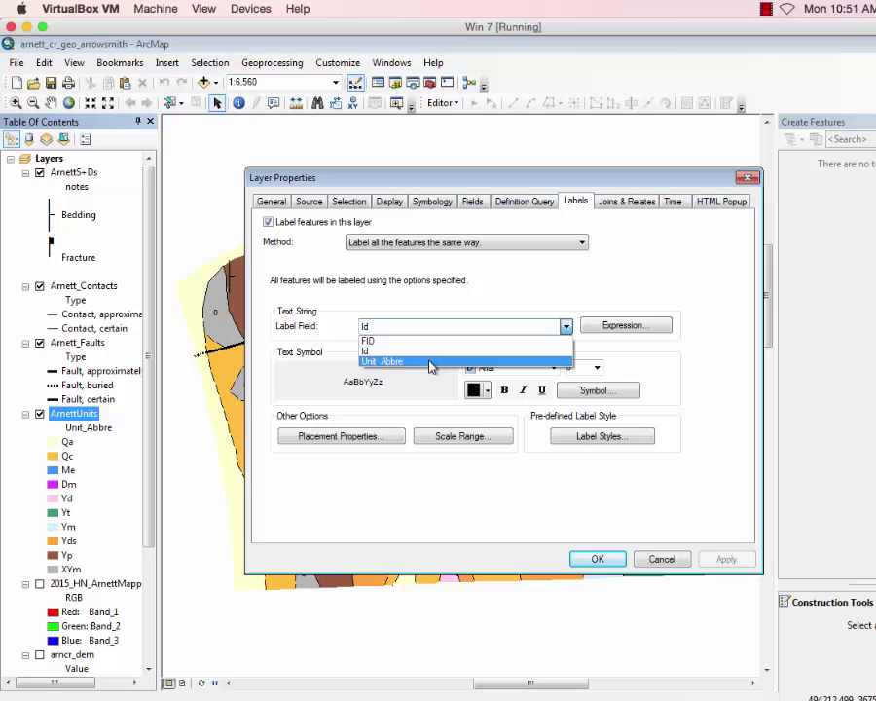
{"action": "left_click", "coordinate": [433, 363]}
{"action": "left_click", "coordinate": [597, 368]}
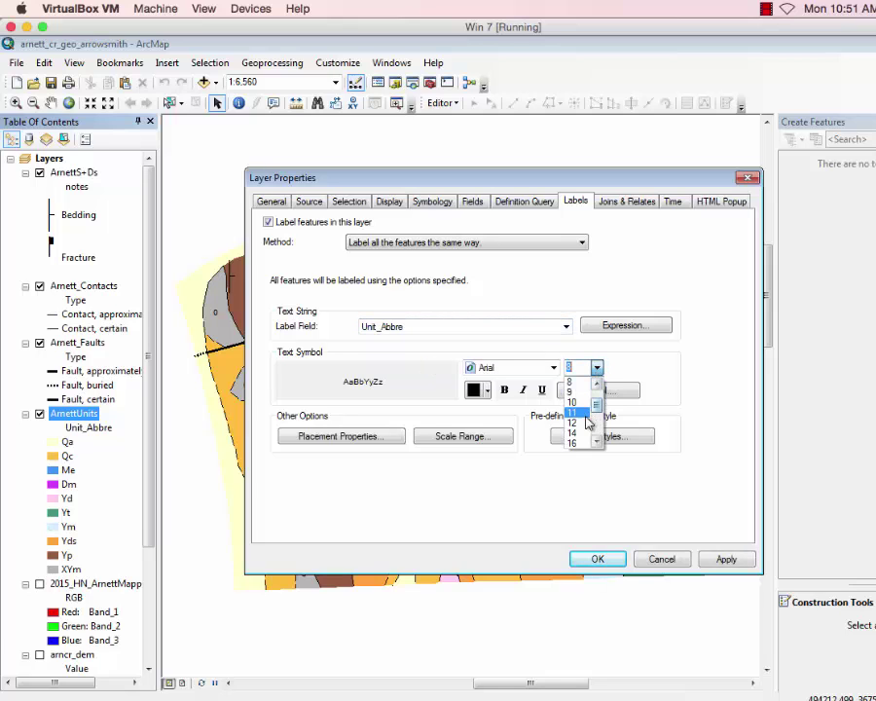
{"action": "left_click", "coordinate": [574, 422]}
{"action": "left_click", "coordinate": [596, 555]}
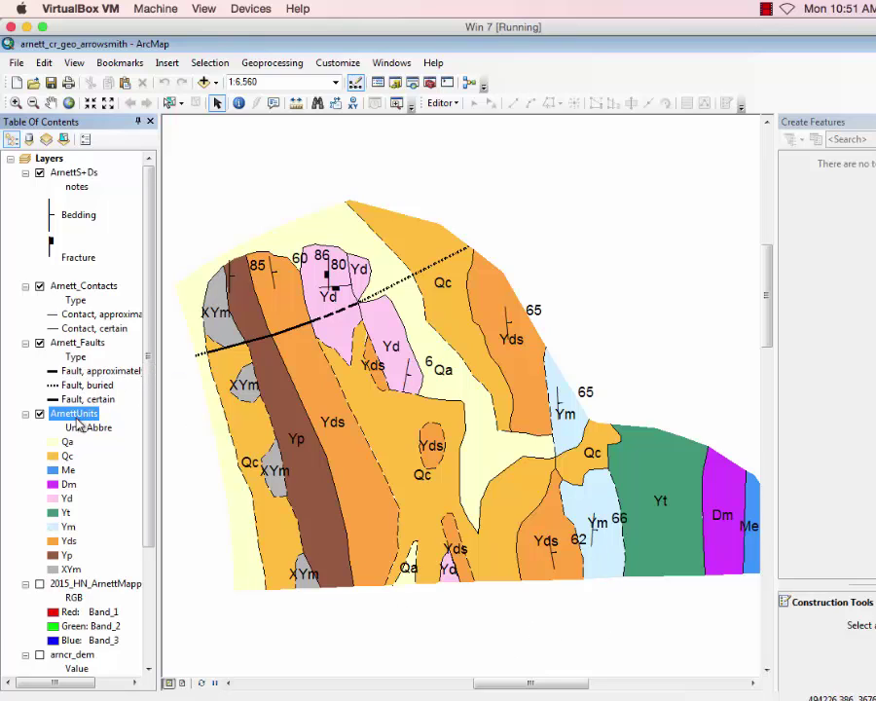
Reduce the font size of the ArnettUnits unit labels slightly.
{"action": "right_click", "coordinate": [81, 423]}
{"action": "left_click", "coordinate": [126, 402]}
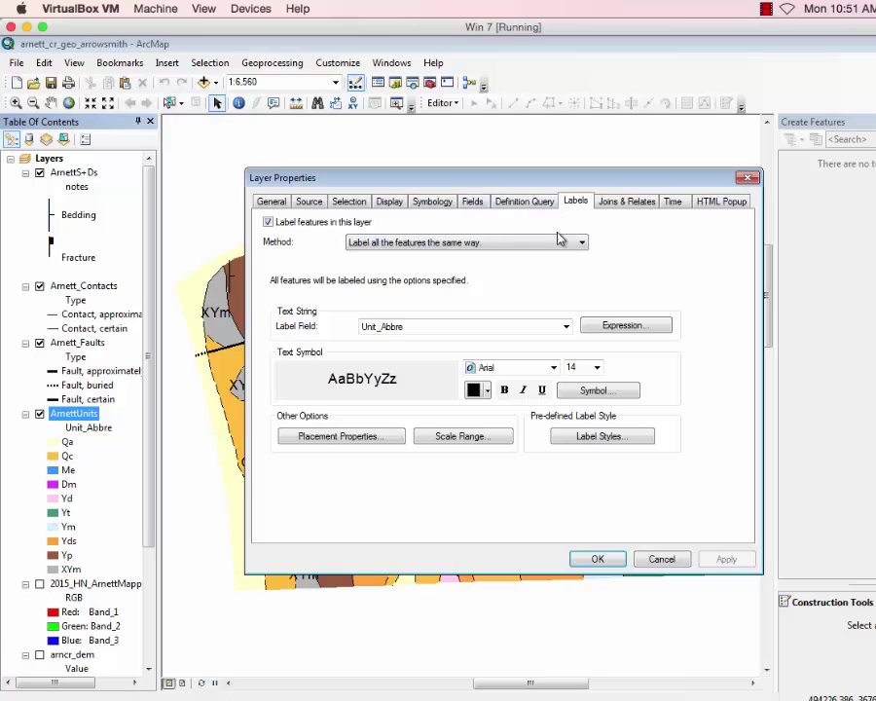
{"action": "left_click", "coordinate": [597, 367]}
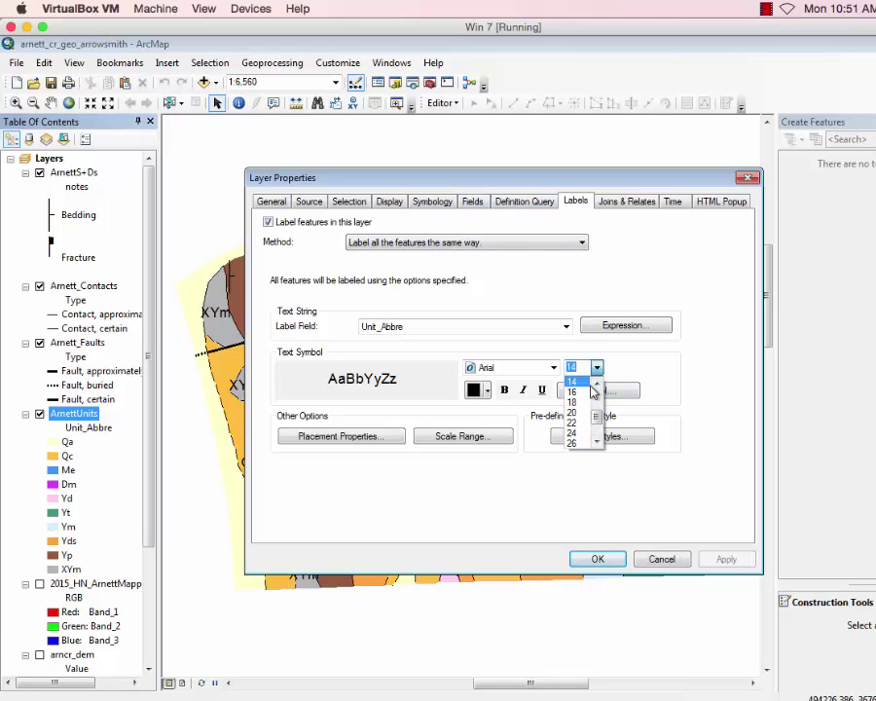
{"action": "left_click", "coordinate": [574, 387]}
{"action": "left_click", "coordinate": [596, 559]}
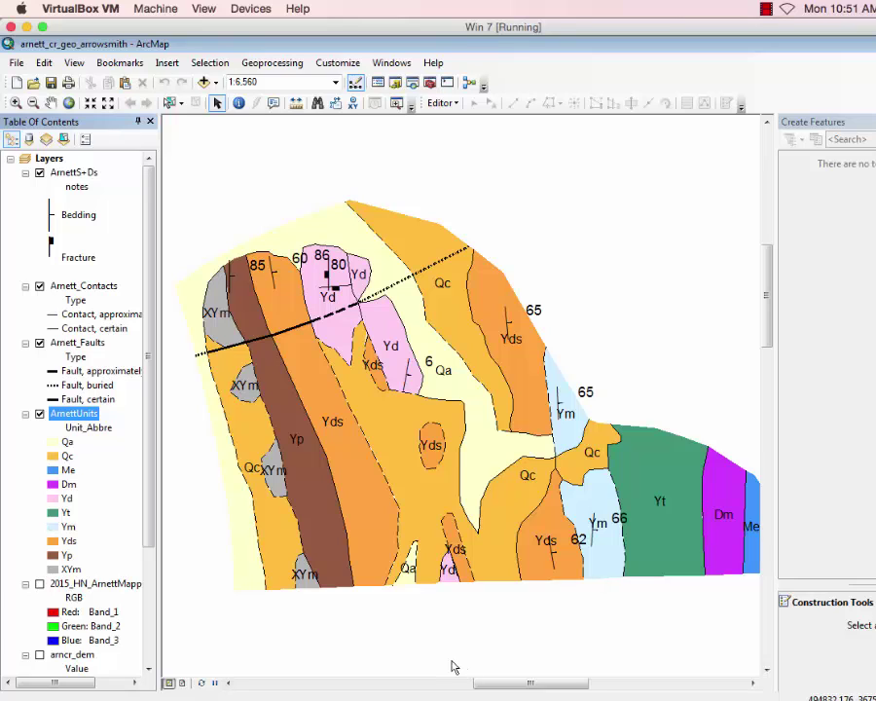
Check the transparency setting in the ArnettUnits layer's display properties.
{"action": "scroll", "coordinate": [151, 535], "scroll_direction": "down", "scroll_amount": 1}
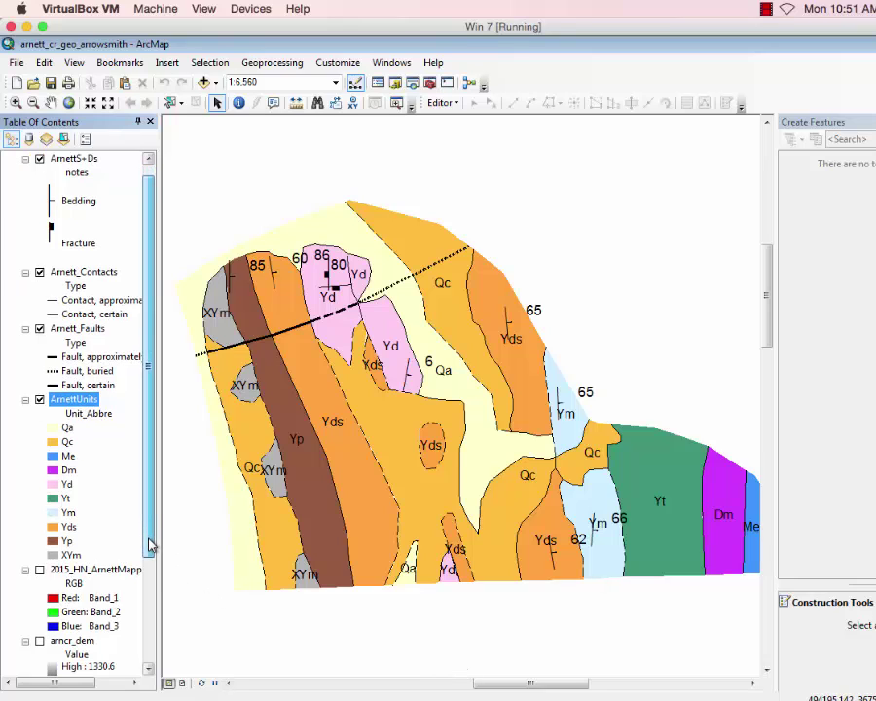
{"action": "right_click", "coordinate": [71, 400]}
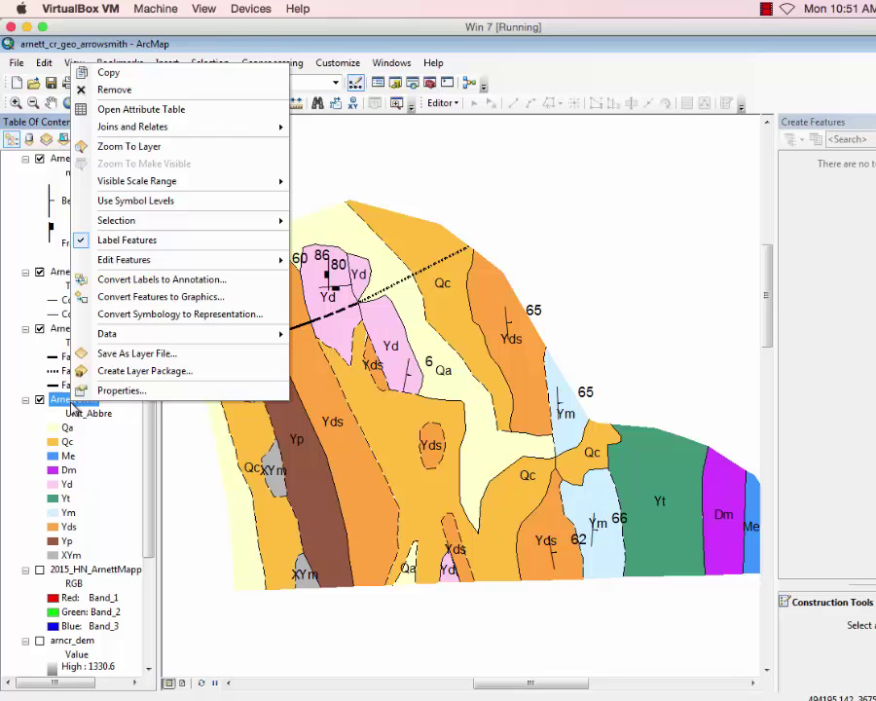
{"action": "left_click", "coordinate": [122, 390]}
{"action": "left_click", "coordinate": [394, 201]}
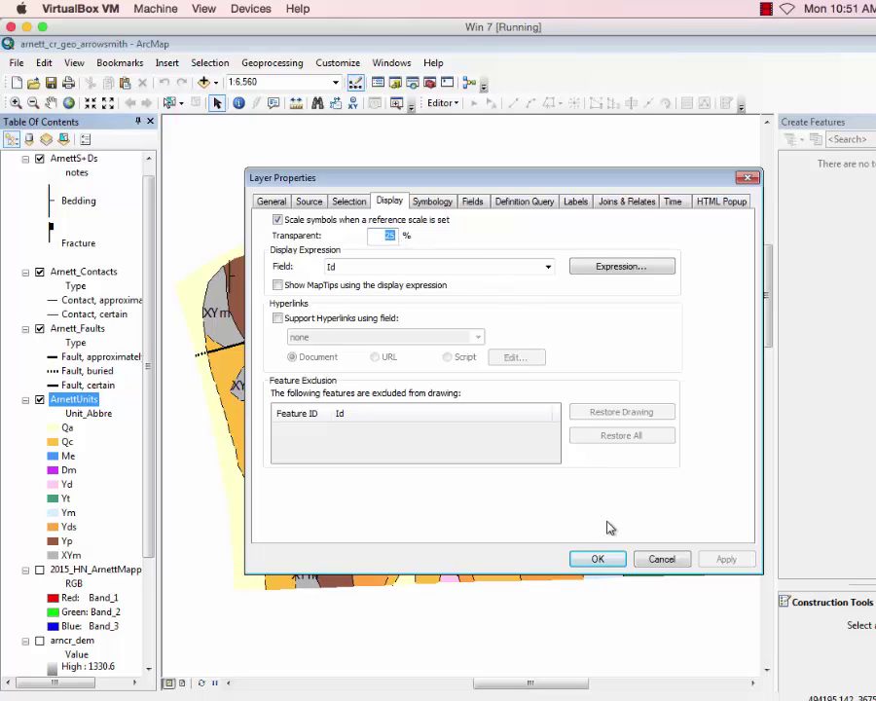
{"action": "left_click", "coordinate": [602, 560]}
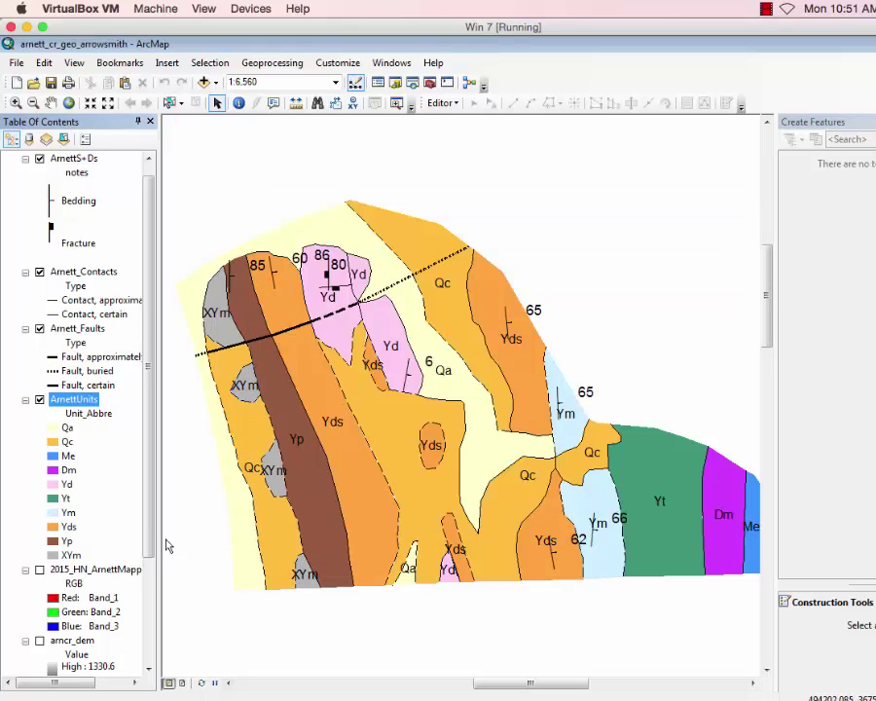
Display the arncr_drg topographic base layer and switch from data view to layout view.
{"action": "scroll", "coordinate": [148, 541], "scroll_direction": "down", "scroll_amount": 3}
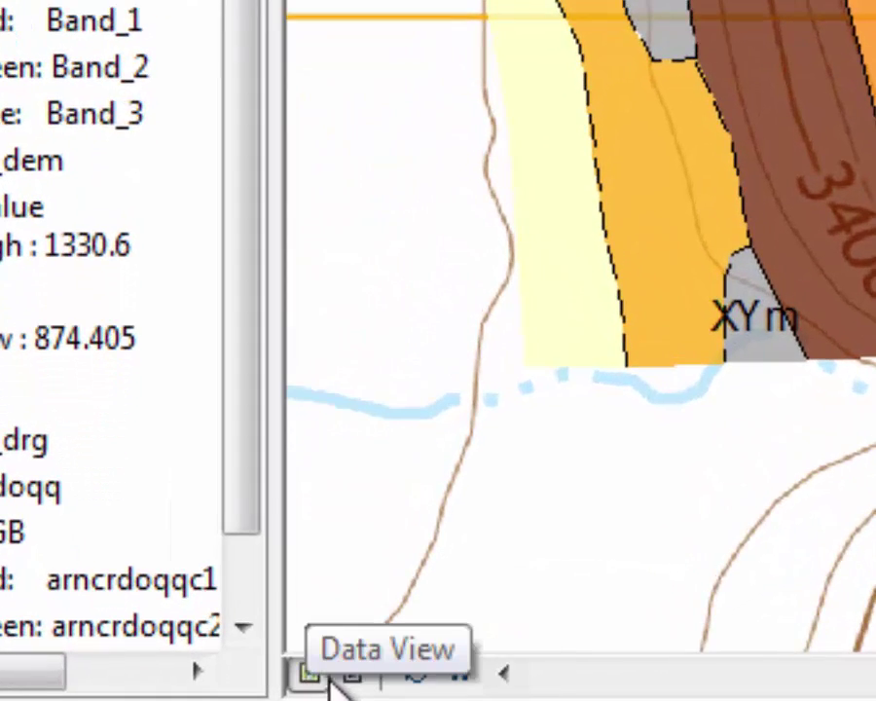
{"action": "left_click", "coordinate": [347, 678]}
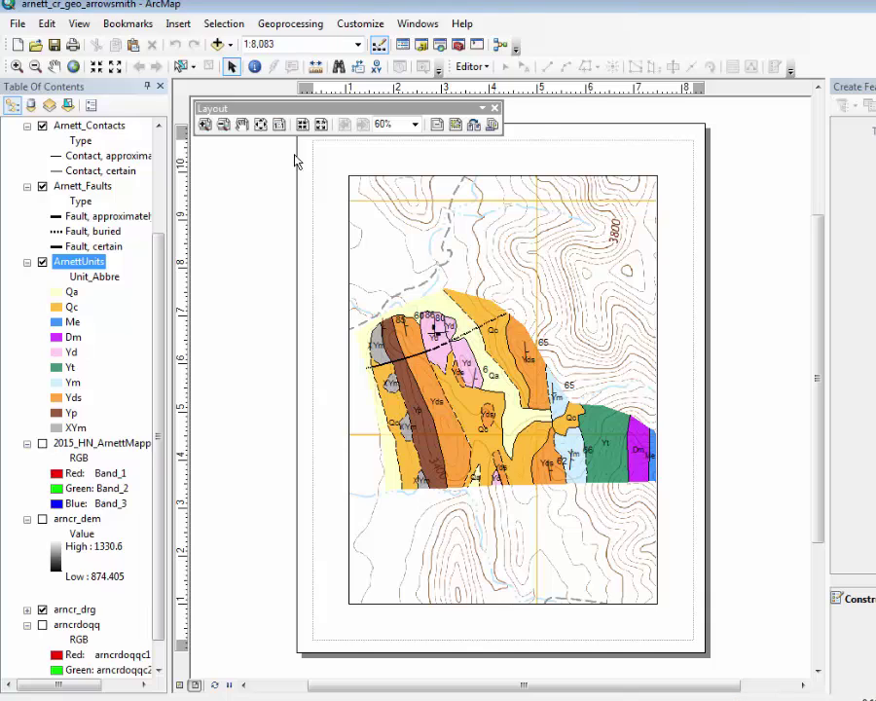
Reposition the map inside the data frame so the geologic units span its width, slightly above the middle.
{"action": "left_click", "coordinate": [53, 67]}
{"action": "left_click_drag", "start_coordinate": [407, 261], "coordinate": [402, 249]}
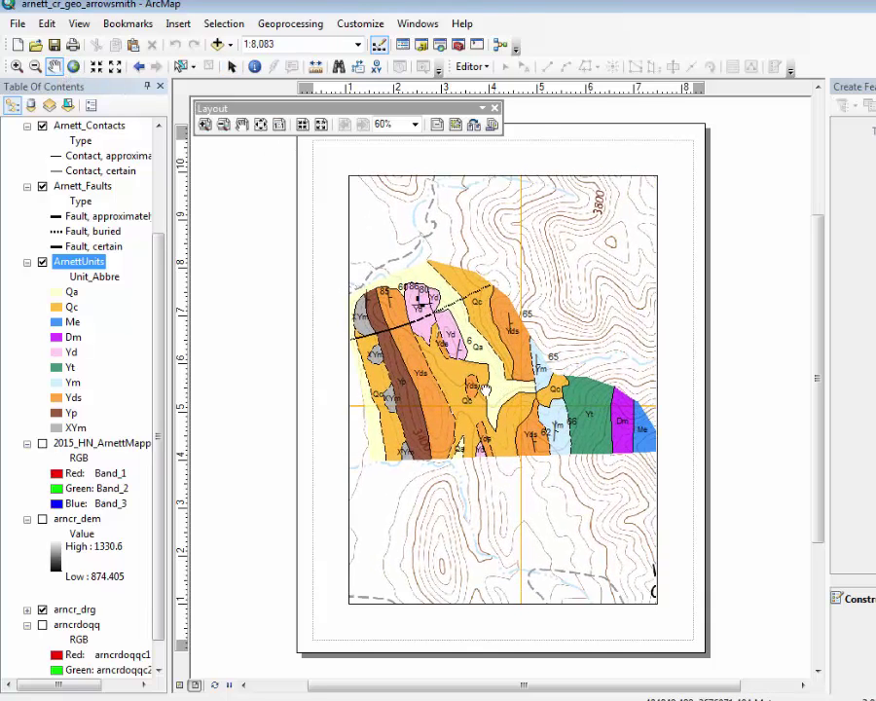
{"action": "left_click_drag", "start_coordinate": [417, 393], "coordinate": [553, 309]}
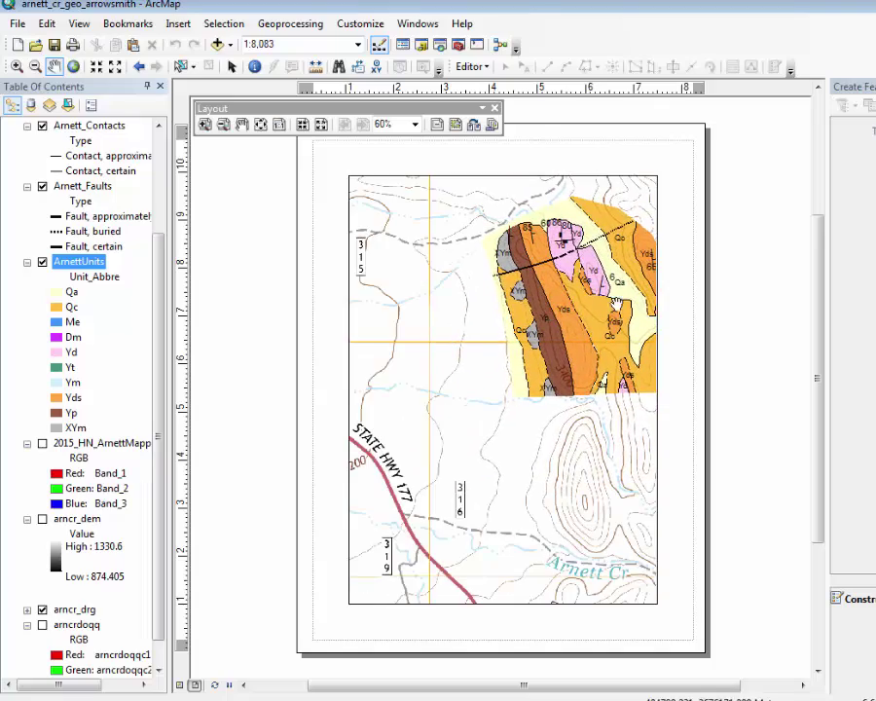
{"action": "left_click_drag", "start_coordinate": [644, 252], "coordinate": [478, 275]}
{"action": "left_click_drag", "start_coordinate": [550, 348], "coordinate": [491, 354]}
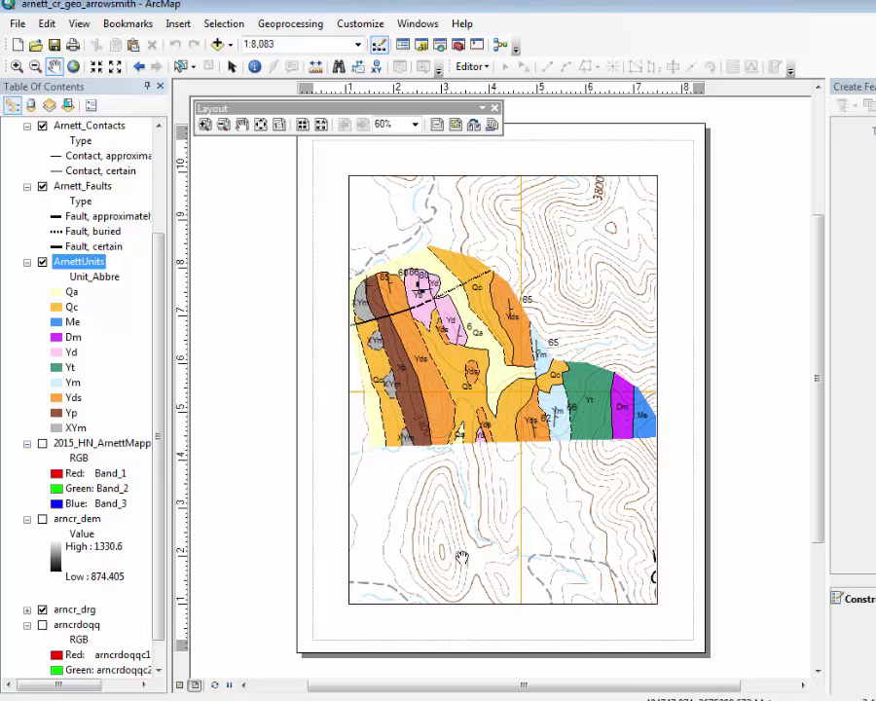
Insert an ESRI North 1 north arrow and place it just below the lower-left corner of the data frame.
{"action": "left_click", "coordinate": [178, 23]}
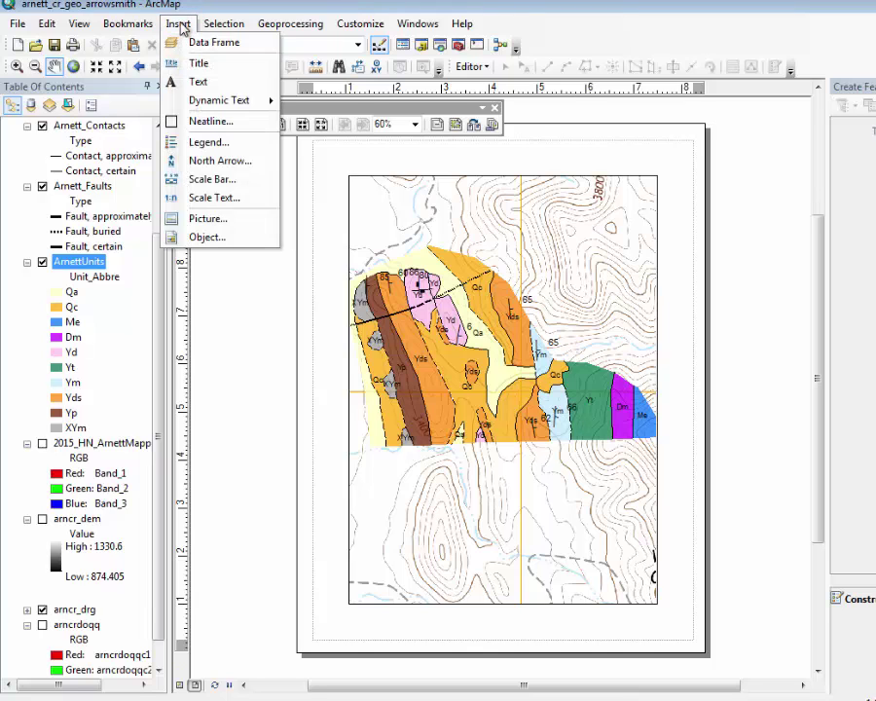
{"action": "left_click", "coordinate": [214, 163]}
{"action": "left_click", "coordinate": [48, 73]}
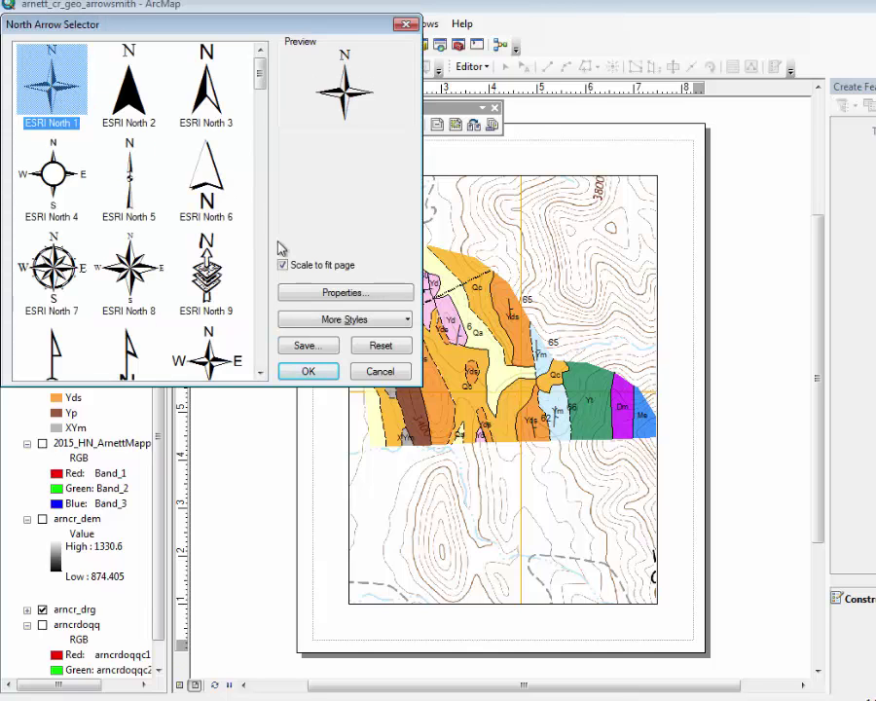
{"action": "left_click", "coordinate": [308, 370]}
{"action": "left_click_drag", "start_coordinate": [436, 444], "coordinate": [363, 625]}
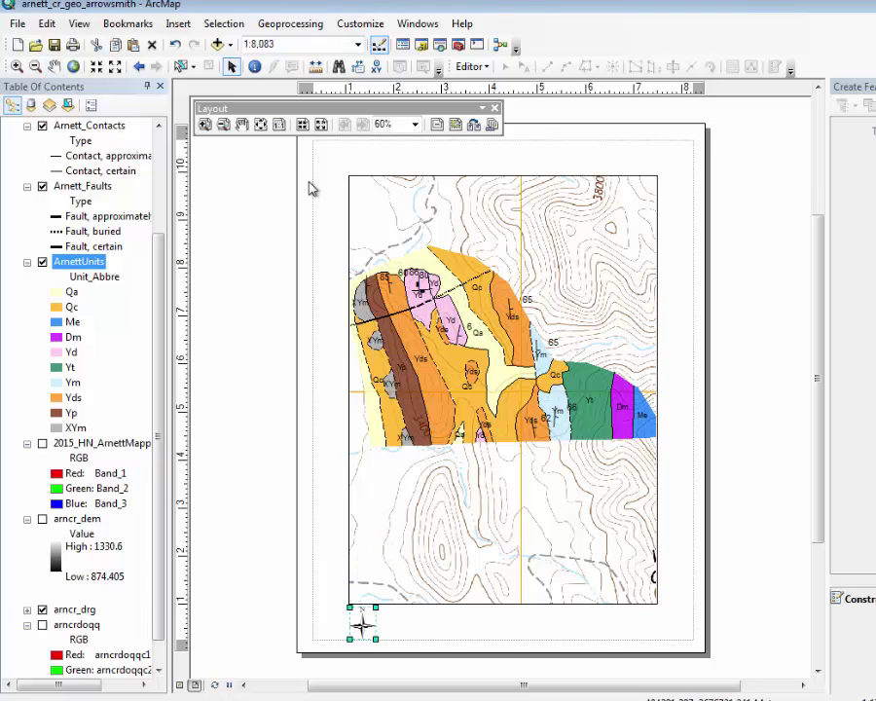
Move the data frame to the page's upper-right margin corner and the north arrow beside the frame's upper-left side.
{"action": "left_click", "coordinate": [455, 220]}
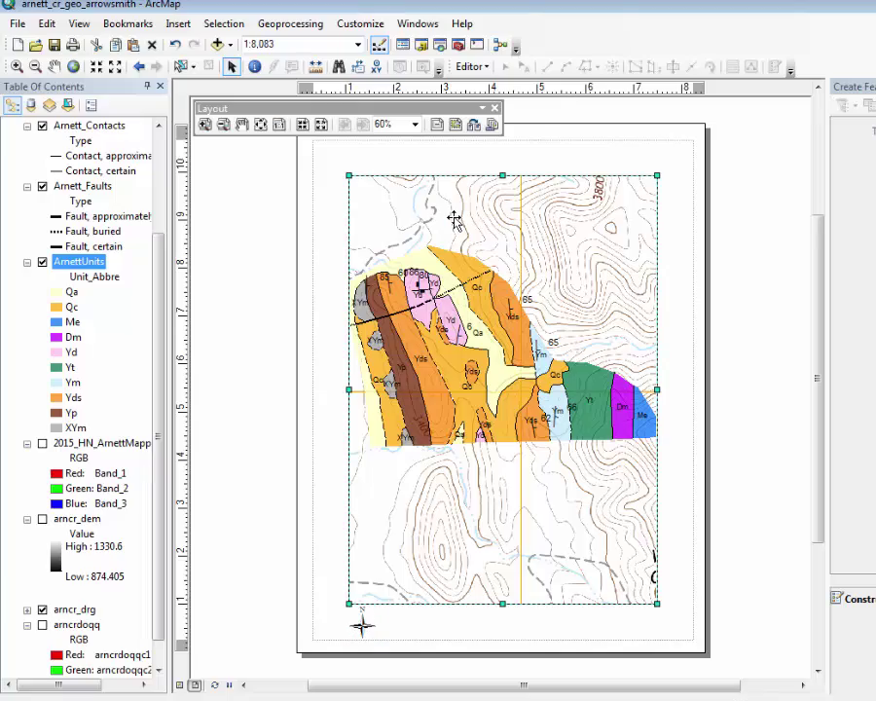
{"action": "left_click_drag", "start_coordinate": [440, 220], "coordinate": [479, 185]}
{"action": "left_click_drag", "start_coordinate": [362, 624], "coordinate": [349, 200]}
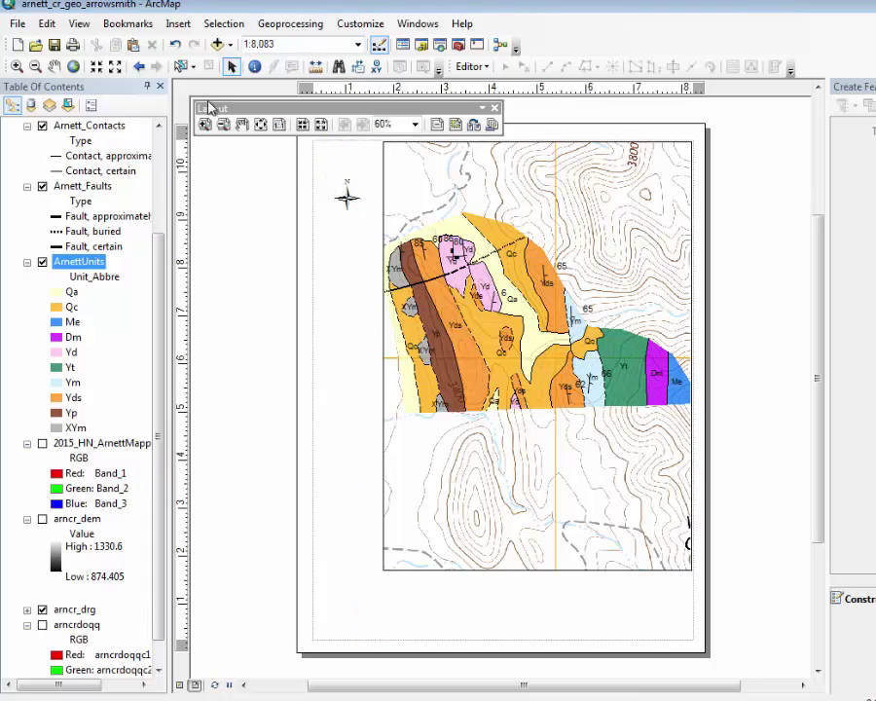
Insert a Scale Line 1 scale bar in meters, place it under the data frame's lower-left corner, and widen it to span 600 meters.
{"action": "left_click", "coordinate": [178, 23]}
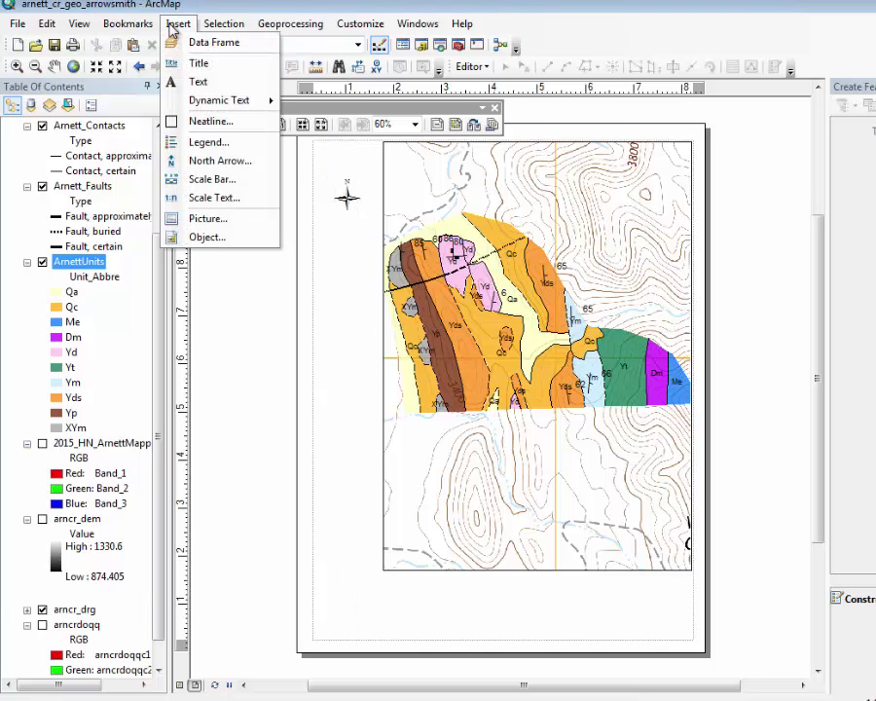
{"action": "left_click", "coordinate": [228, 178]}
{"action": "left_click", "coordinate": [146, 72]}
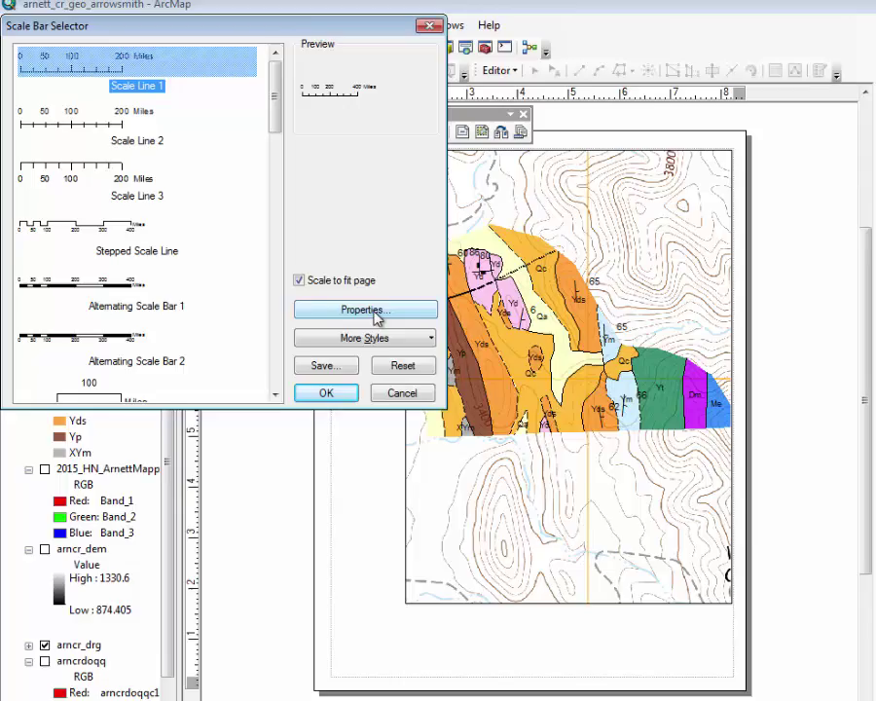
{"action": "left_click", "coordinate": [355, 299]}
{"action": "left_click", "coordinate": [502, 400]}
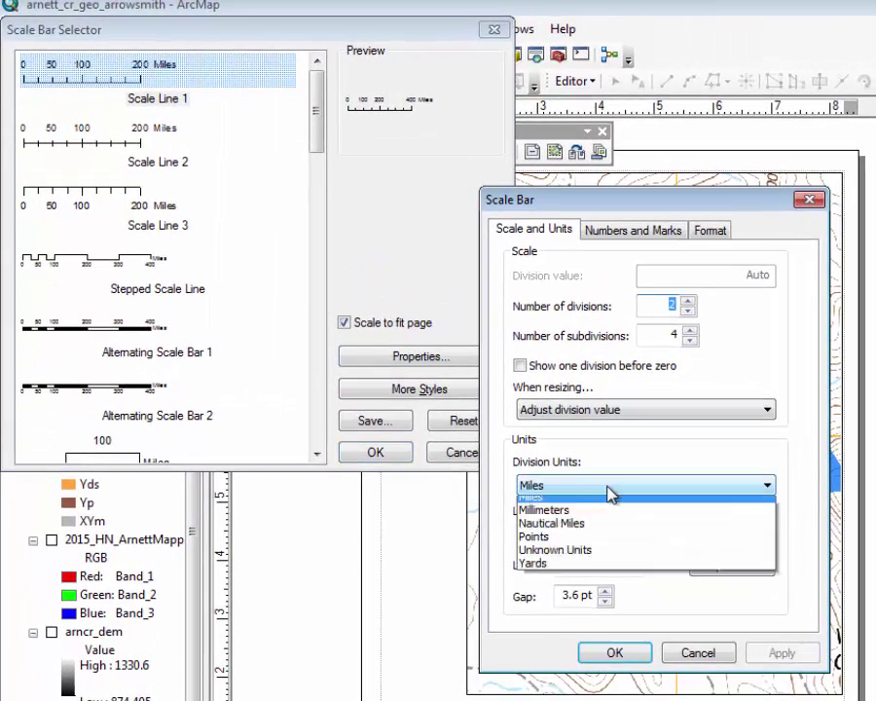
{"action": "left_click", "coordinate": [558, 582]}
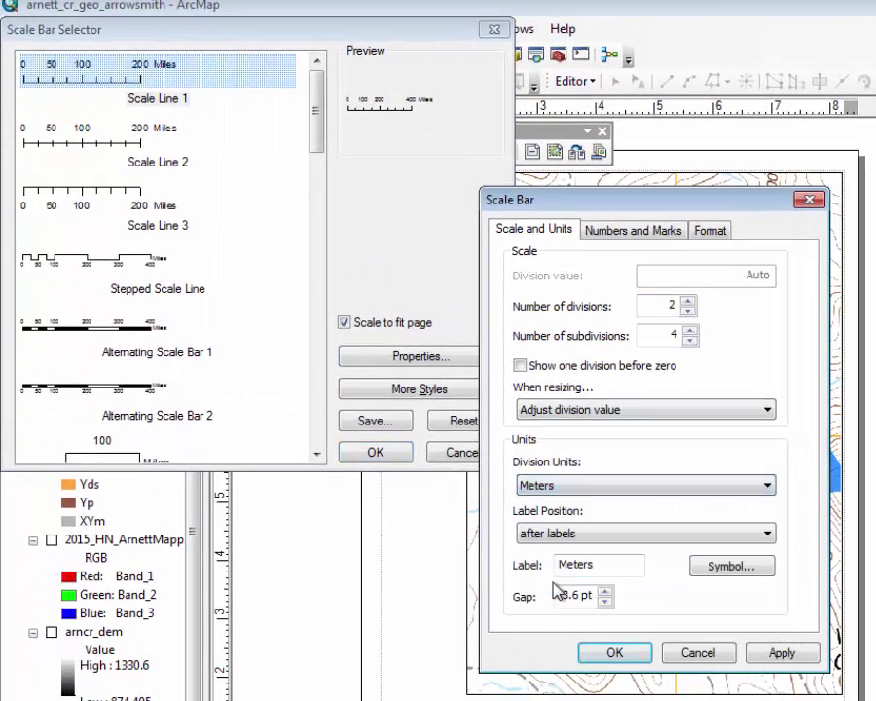
{"action": "left_click", "coordinate": [615, 653]}
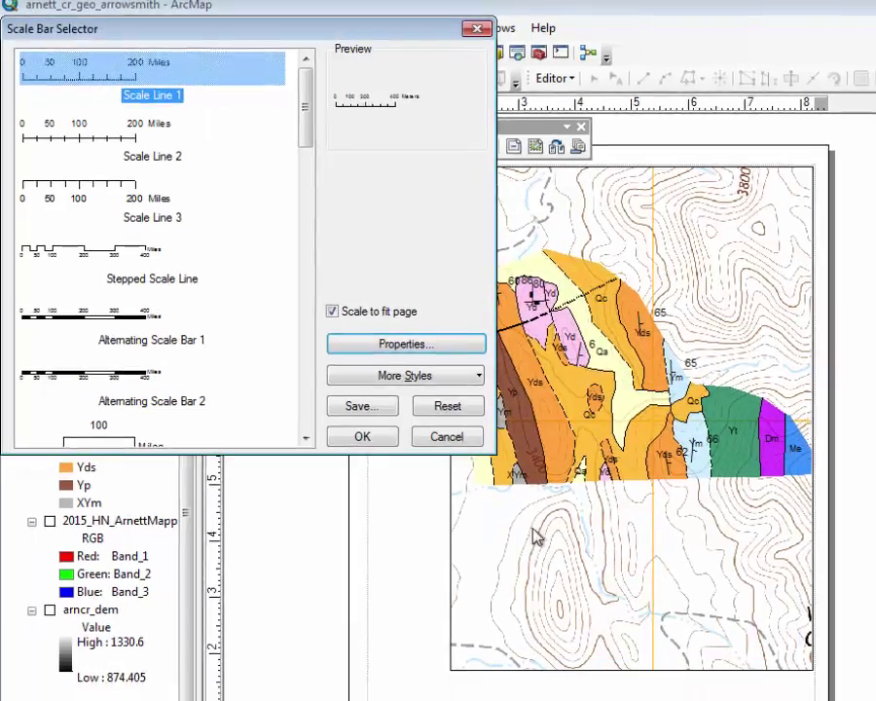
{"action": "left_click", "coordinate": [376, 452]}
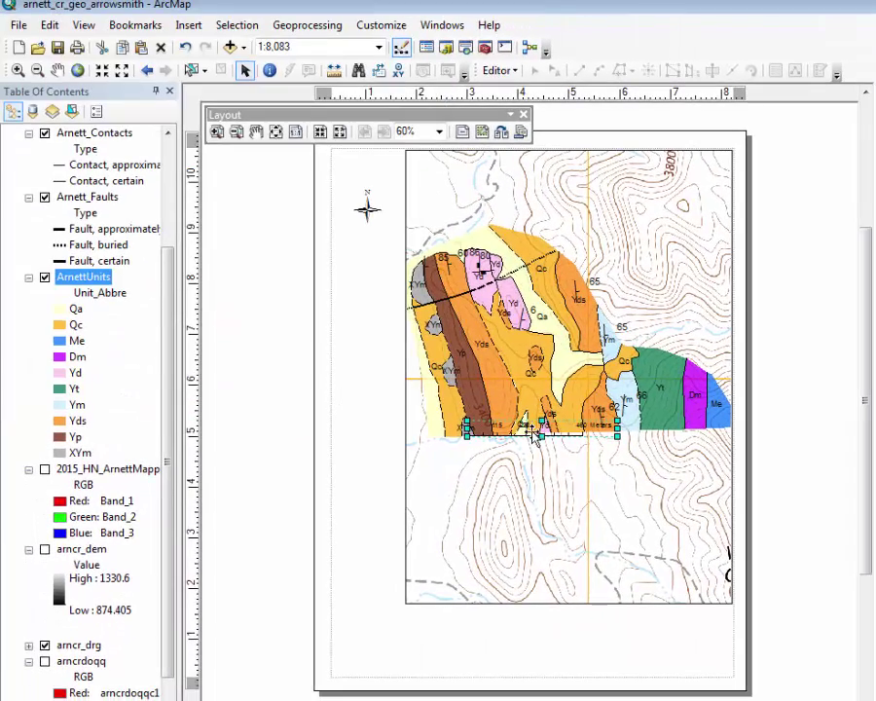
{"action": "left_click_drag", "start_coordinate": [533, 435], "coordinate": [463, 631]}
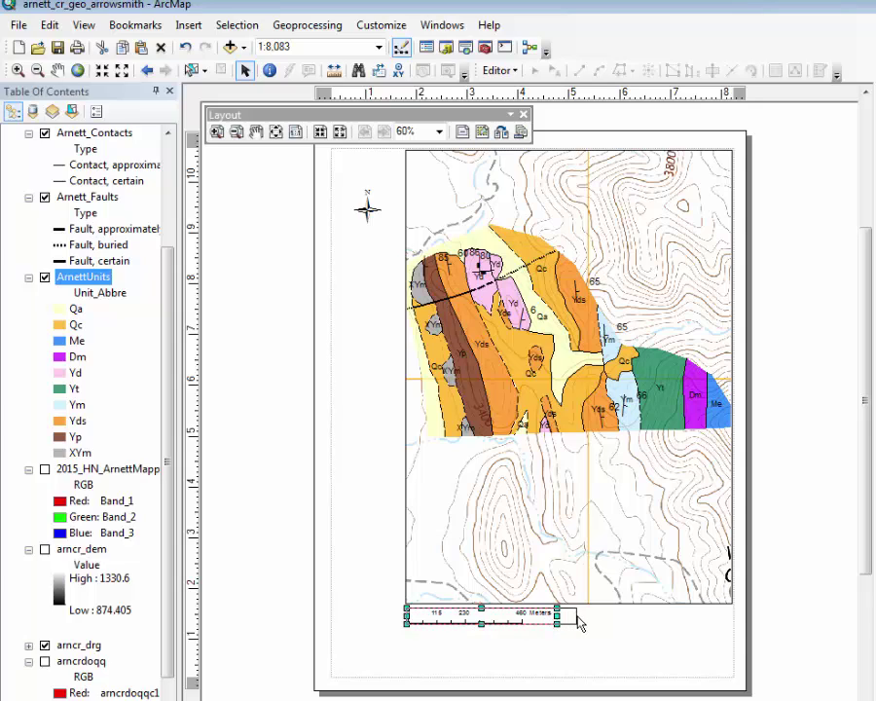
{"action": "left_click_drag", "start_coordinate": [588, 620], "coordinate": [585, 616]}
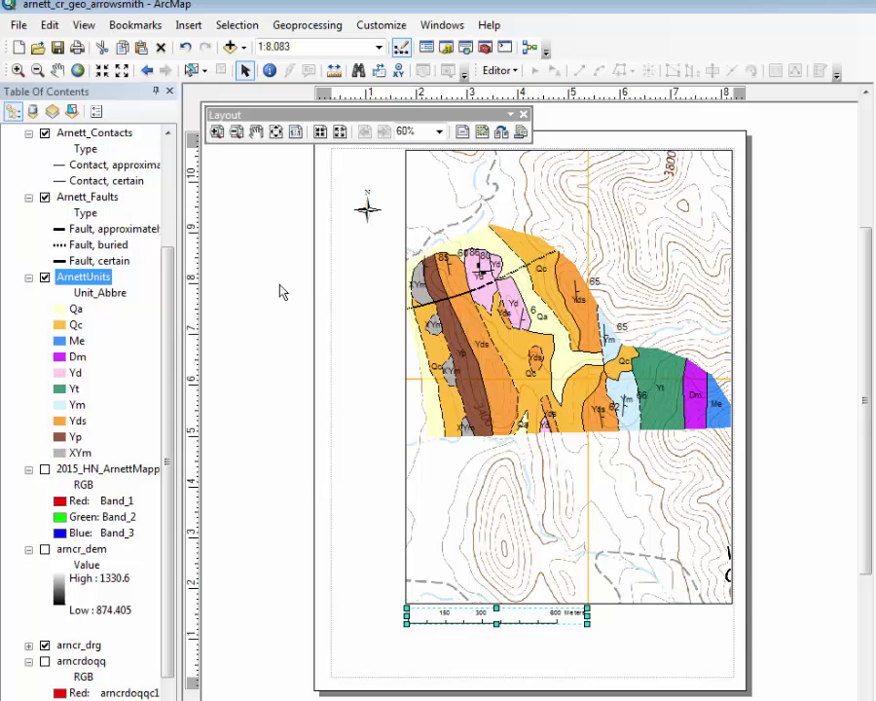
Start a legend containing ArnettS+Ds, Arnett_Contacts, Arnett_Faults and ArnettUnits, leaving out the arncr_drg layer.
{"action": "left_click", "coordinate": [195, 26]}
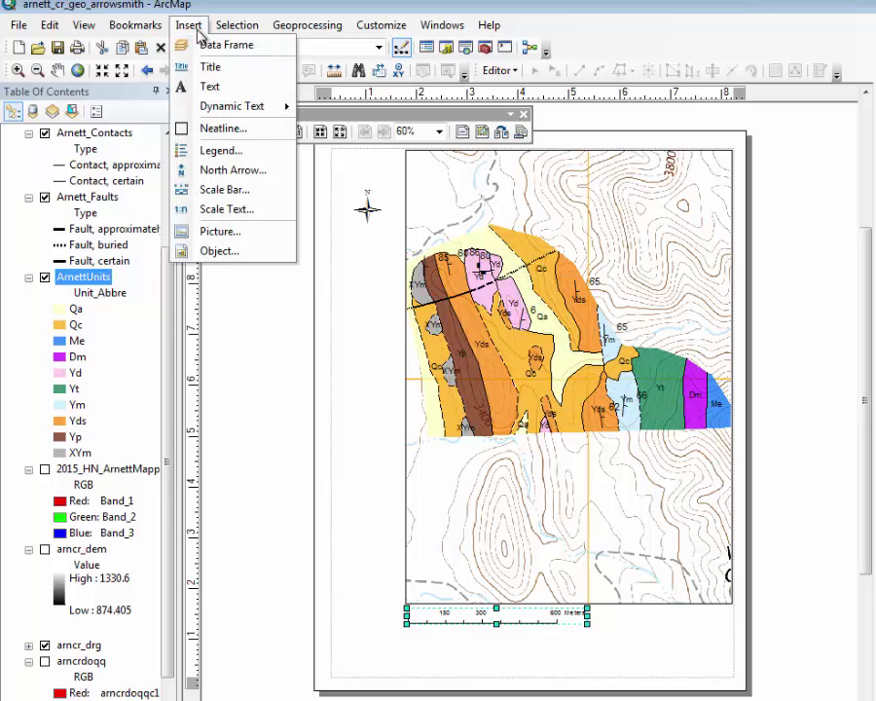
{"action": "left_click", "coordinate": [208, 149]}
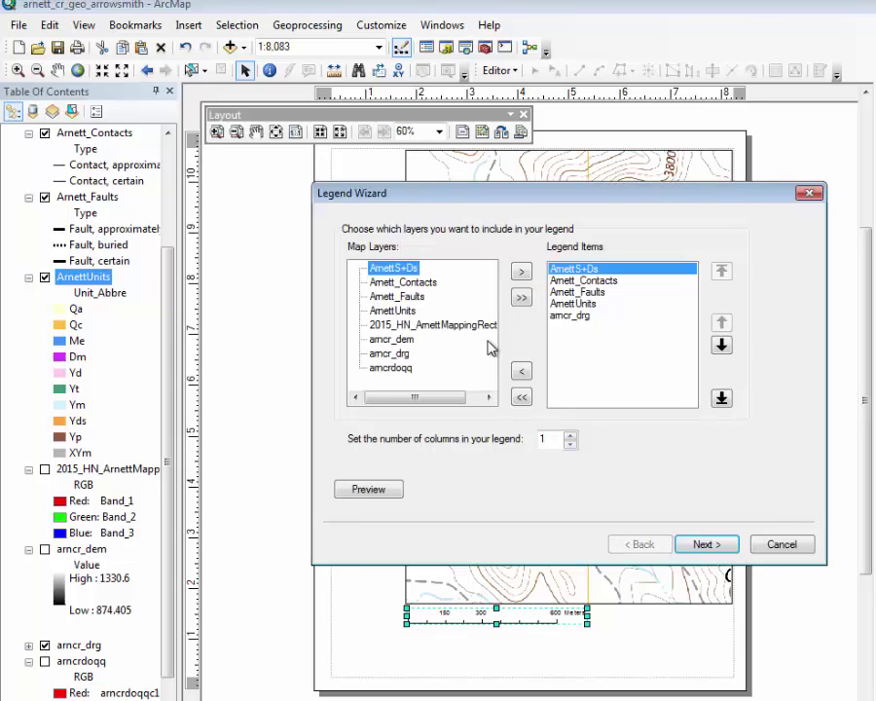
{"action": "left_click", "coordinate": [563, 317]}
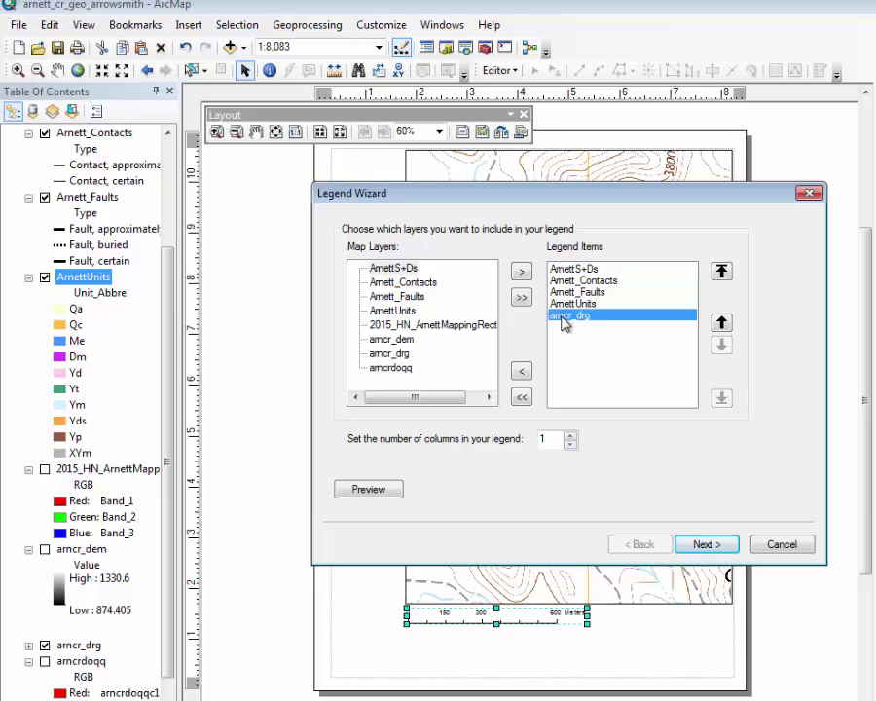
{"action": "left_click", "coordinate": [522, 372]}
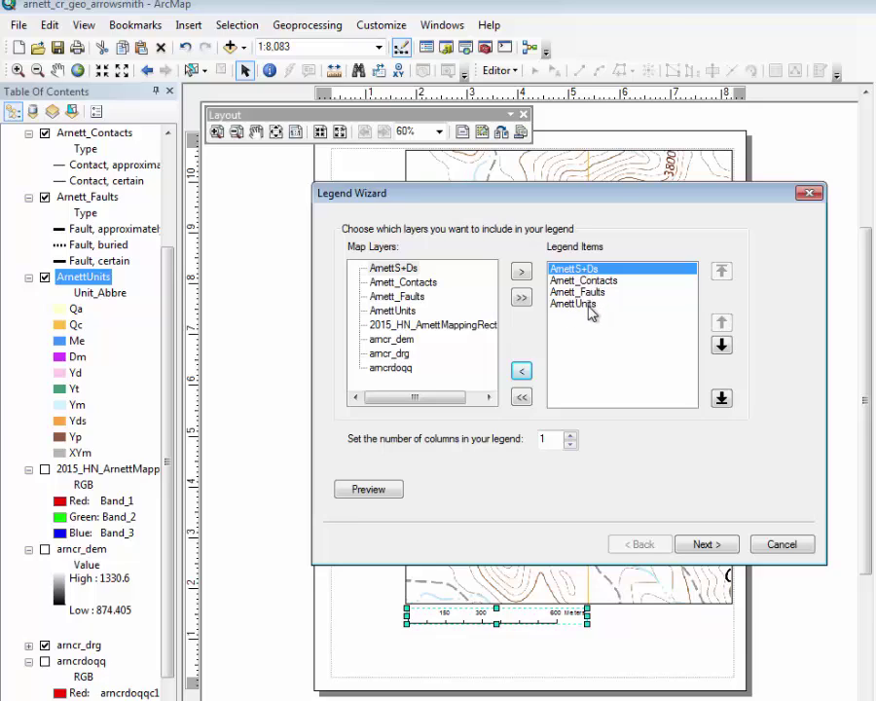
{"action": "left_click", "coordinate": [703, 541]}
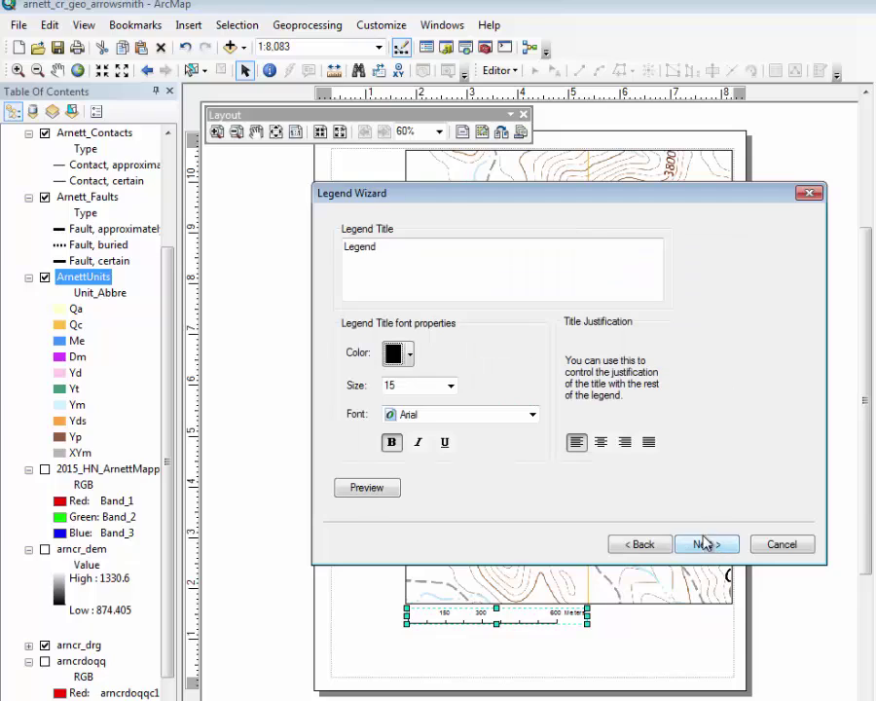
Title the legend "Explanation", keep the default frame, patches and spacing, and place it in the page's lower-left margin corner.
{"action": "left_click_drag", "start_coordinate": [399, 251], "coordinate": [327, 245]}
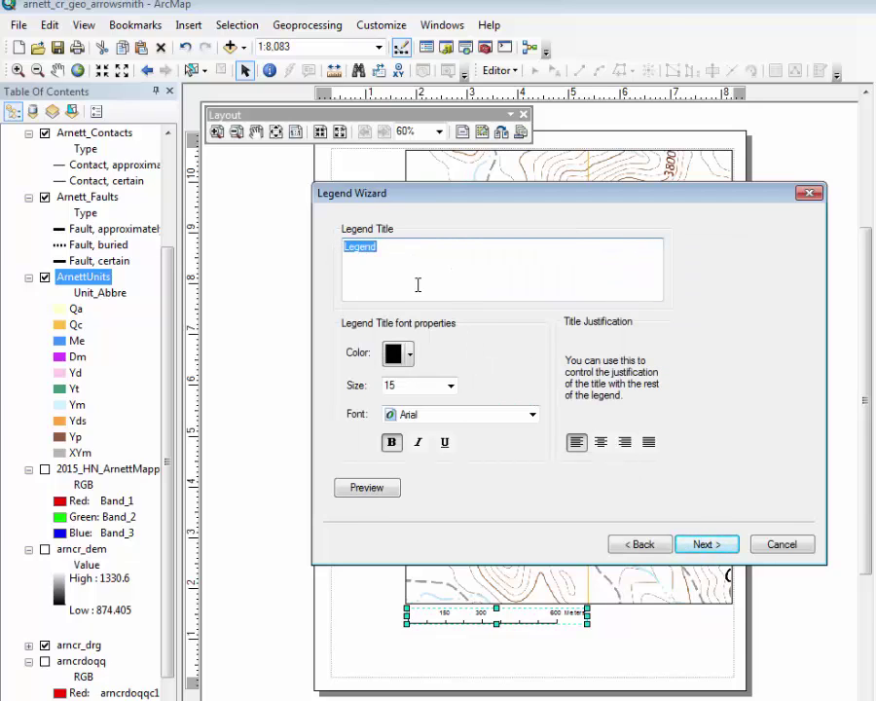
{"action": "type", "text": "Explanation"}
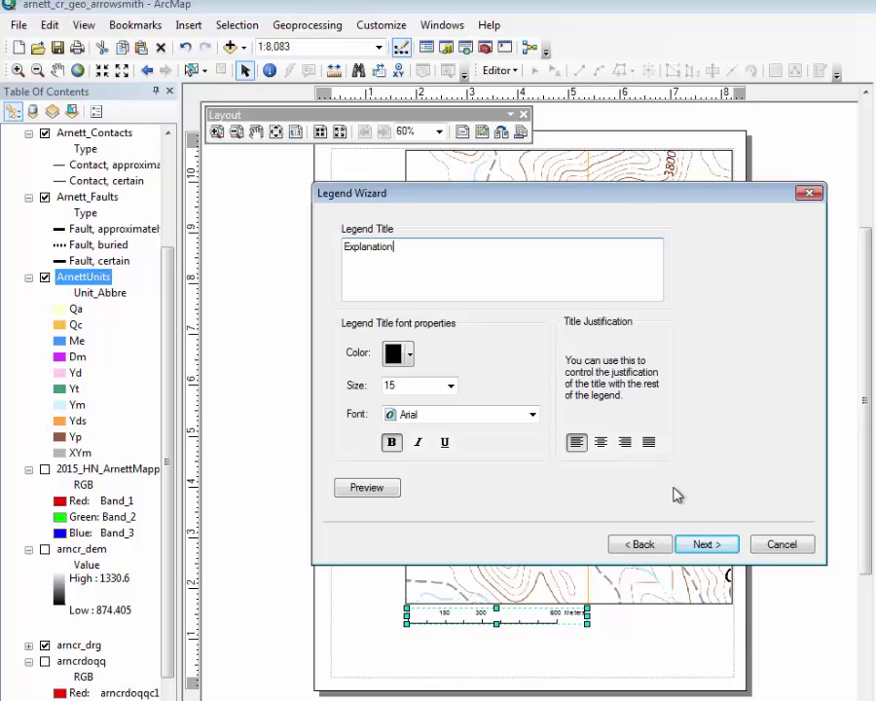
{"action": "left_click", "coordinate": [709, 543]}
{"action": "left_click", "coordinate": [700, 545]}
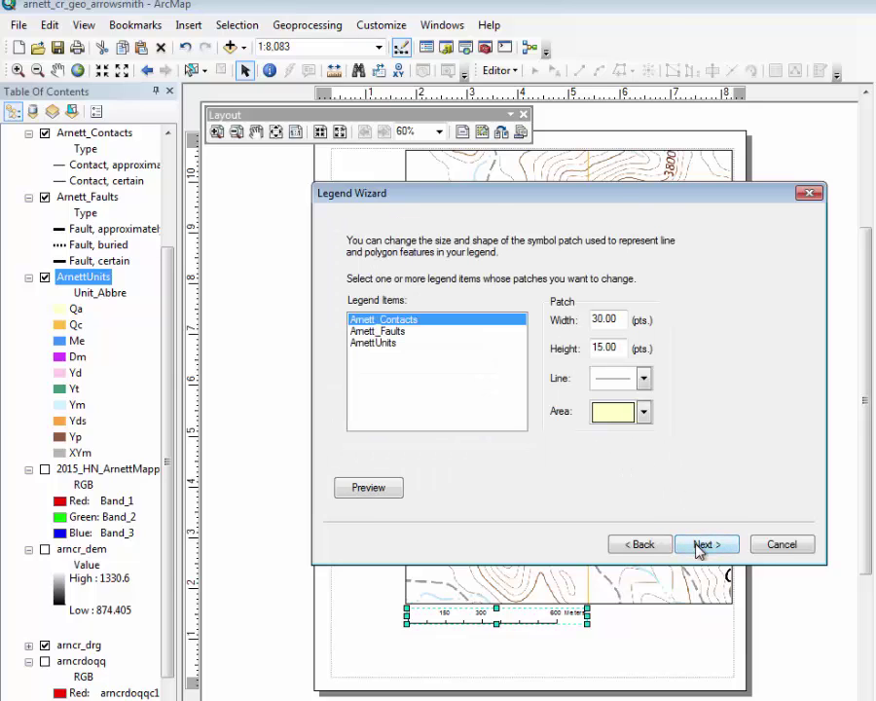
{"action": "left_click", "coordinate": [708, 545]}
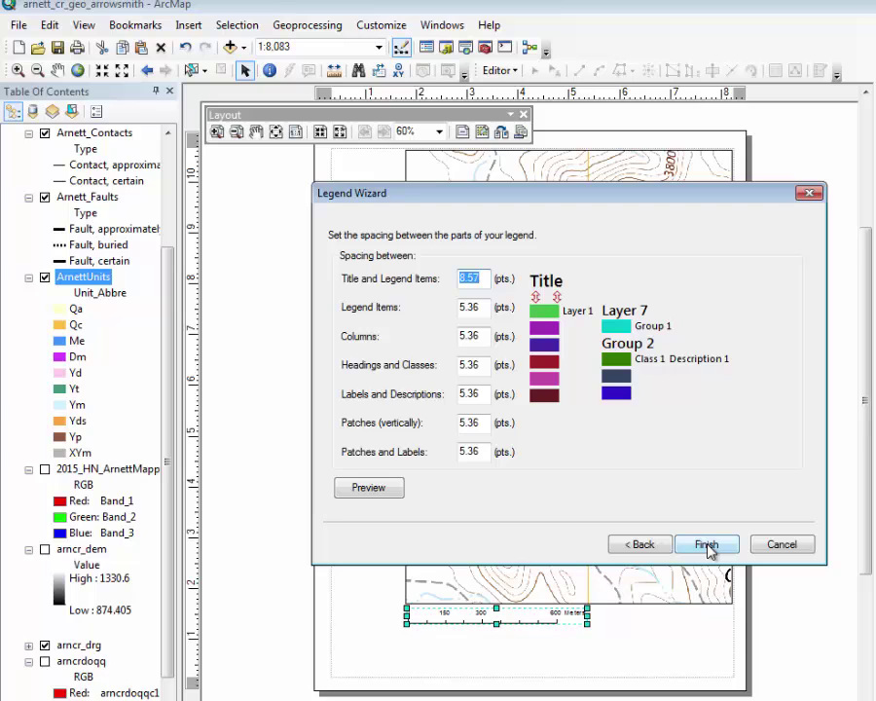
{"action": "left_click", "coordinate": [717, 546]}
{"action": "left_click_drag", "start_coordinate": [469, 427], "coordinate": [352, 613]}
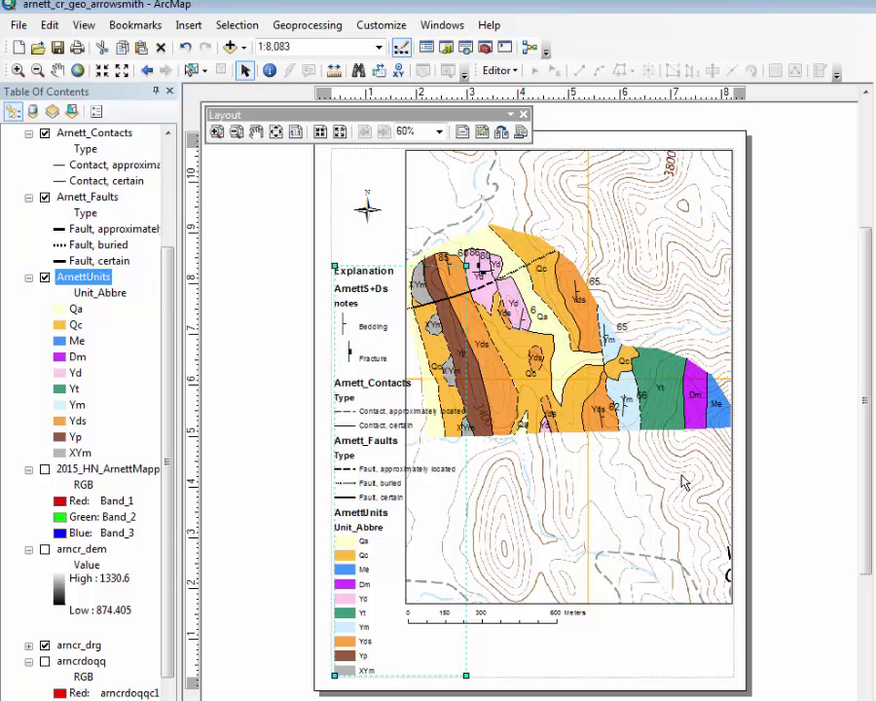
{"action": "left_click", "coordinate": [662, 519]}
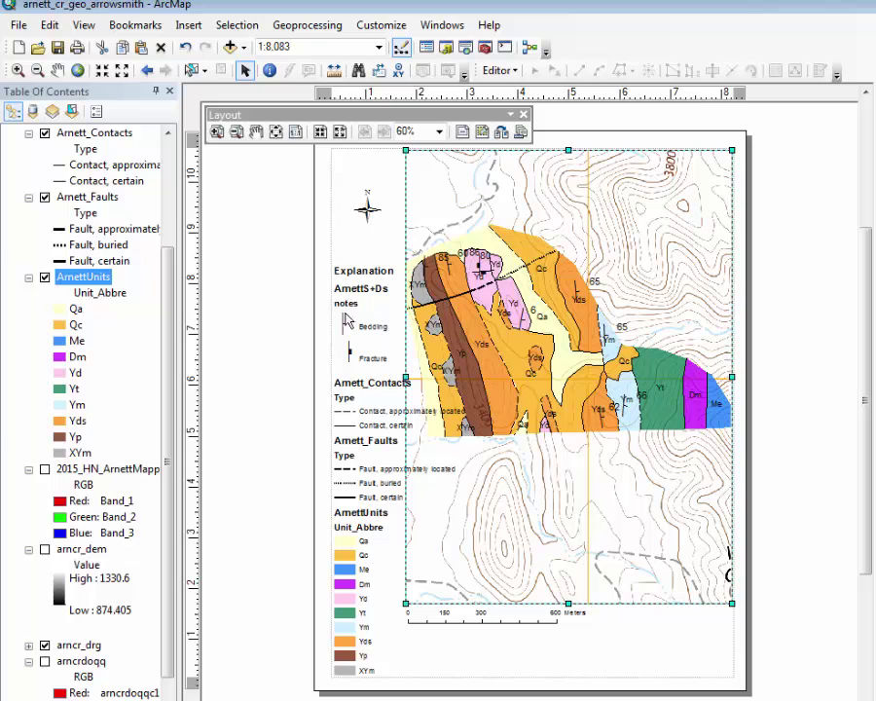
Hide the "notes" heading of the ArnettS+Ds item in the legend.
{"action": "left_click", "coordinate": [376, 475]}
{"action": "right_click", "coordinate": [376, 475]}
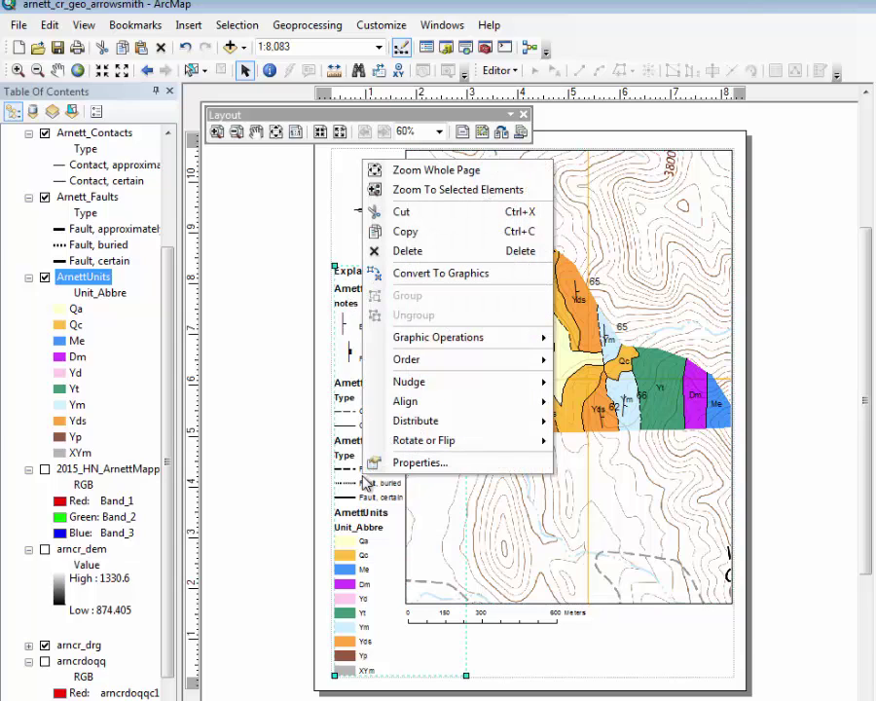
{"action": "left_click", "coordinate": [420, 462]}
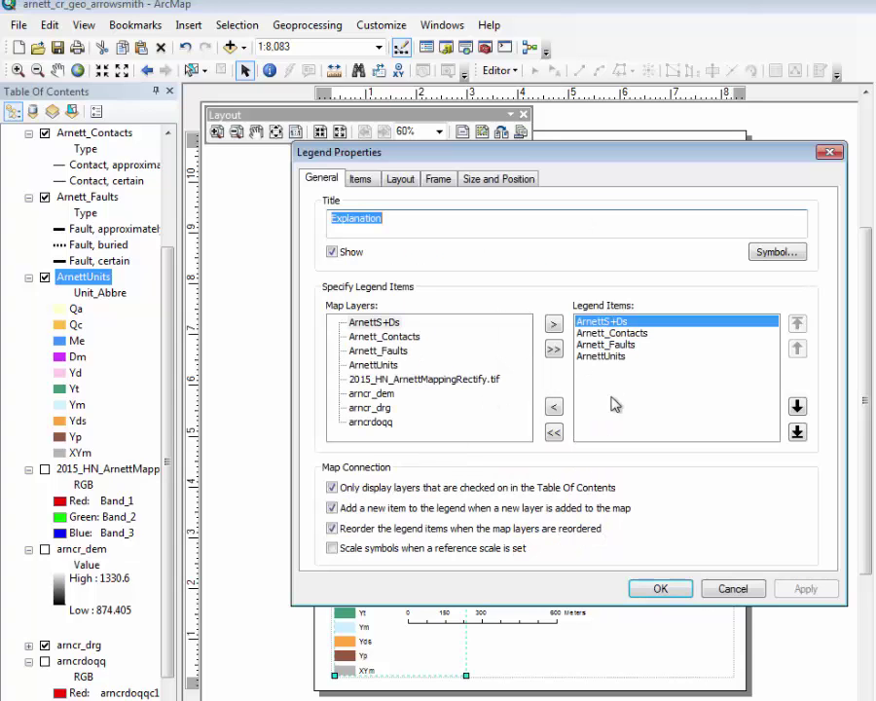
{"action": "left_click", "coordinate": [361, 179]}
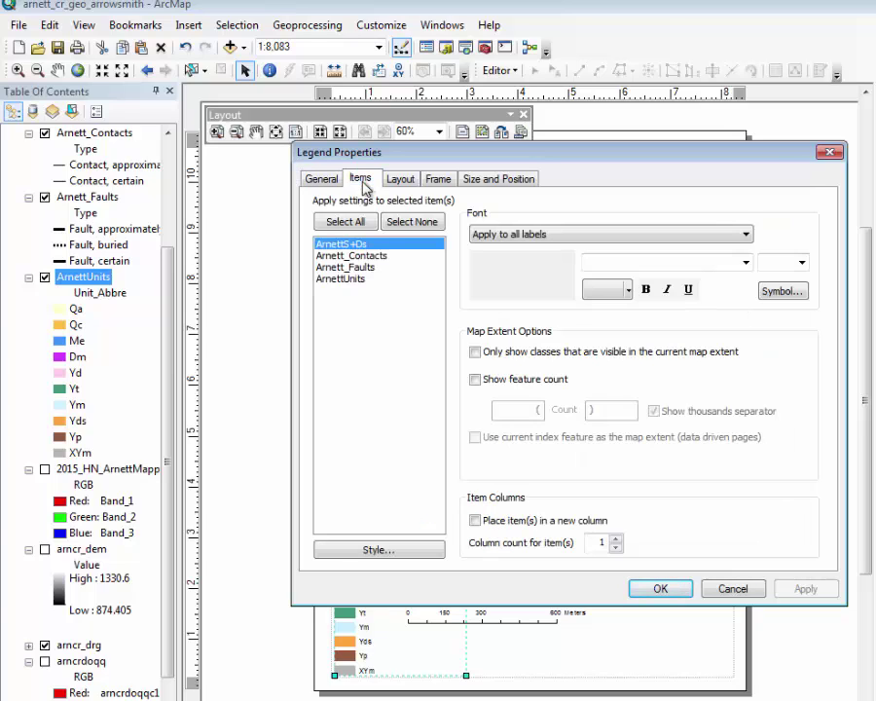
{"action": "left_click", "coordinate": [350, 491]}
{"action": "left_click", "coordinate": [670, 461]}
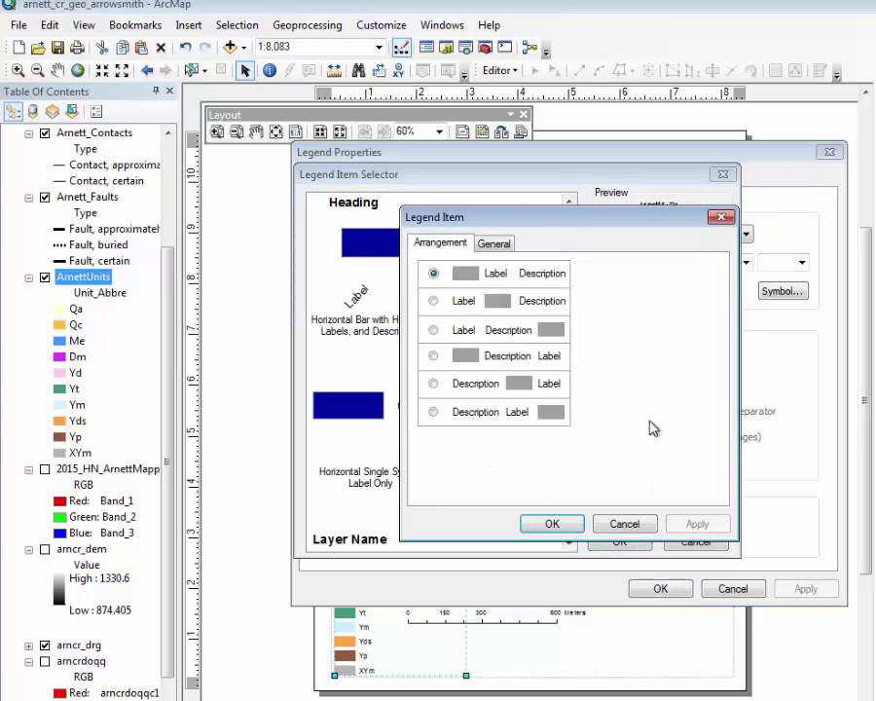
{"action": "left_click", "coordinate": [490, 244]}
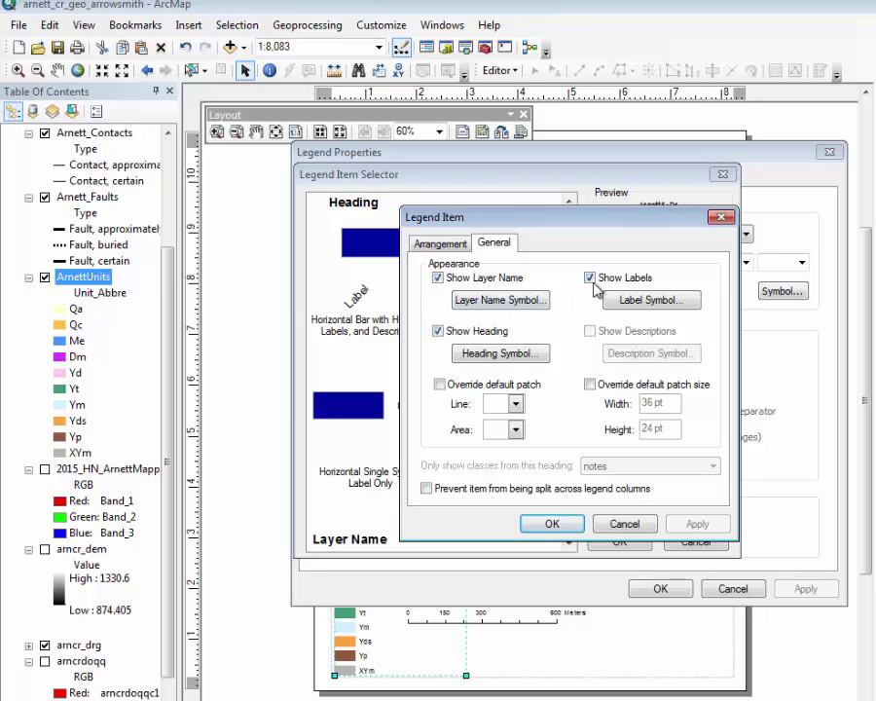
{"action": "left_click", "coordinate": [438, 332]}
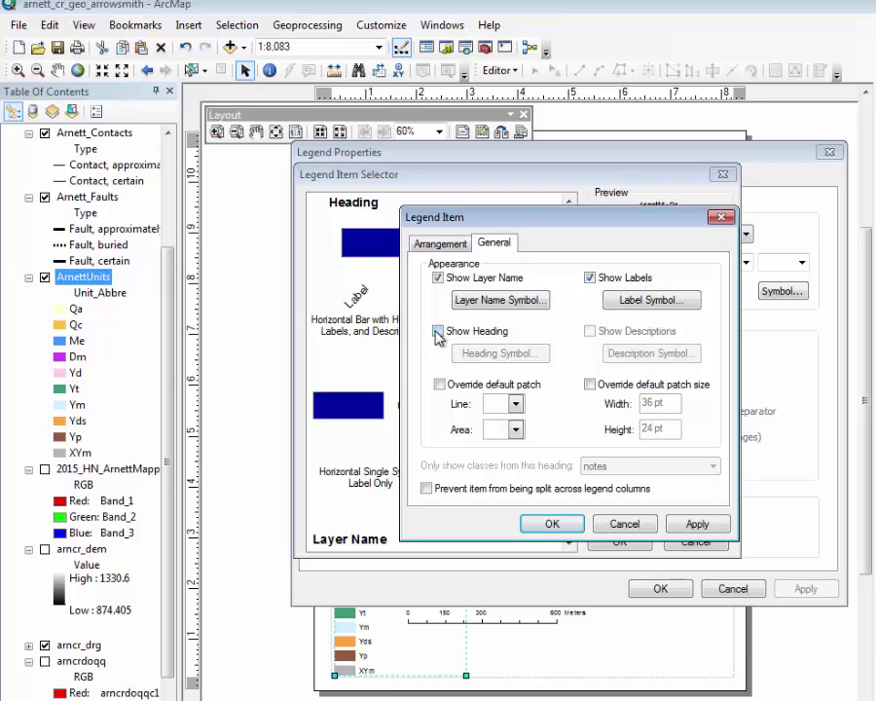
{"action": "left_click", "coordinate": [560, 526]}
{"action": "left_click", "coordinate": [634, 550]}
{"action": "left_click", "coordinate": [658, 585]}
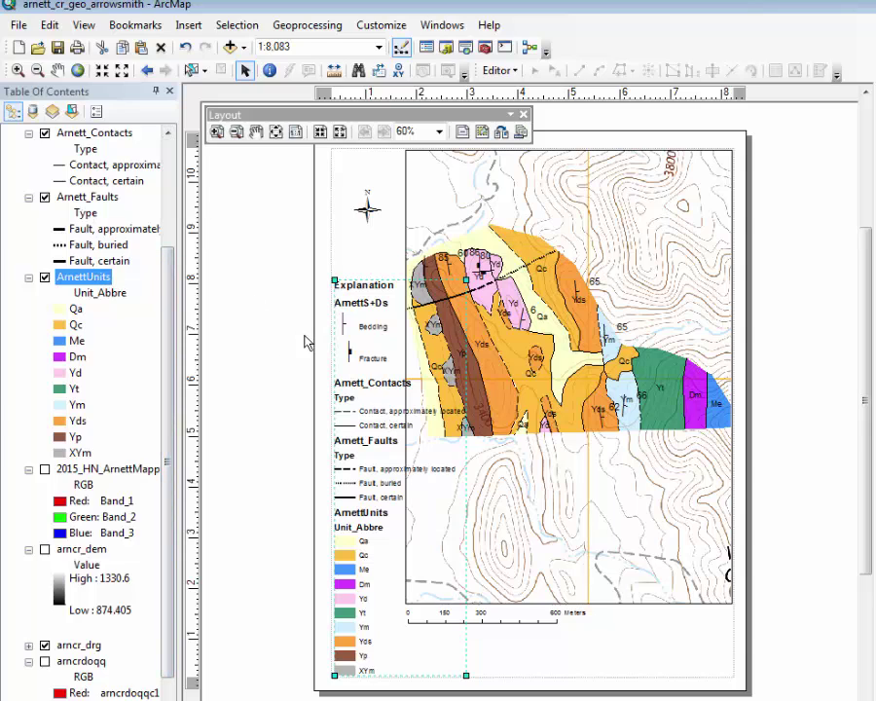
Hide the "Type" heading of the Arnett_Contacts item in the legend.
{"action": "right_click", "coordinate": [364, 398]}
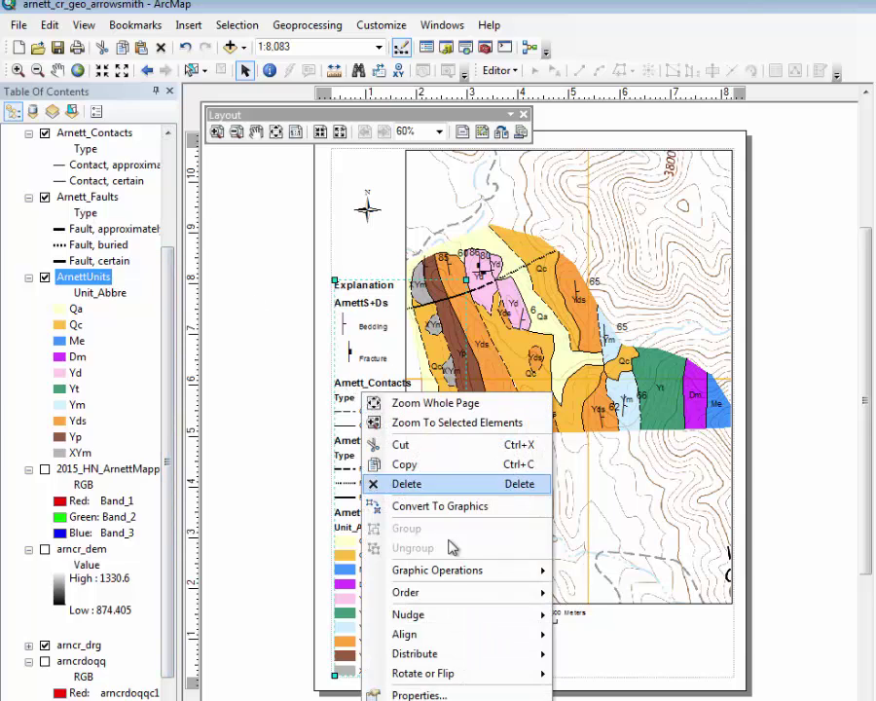
{"action": "left_click", "coordinate": [409, 689]}
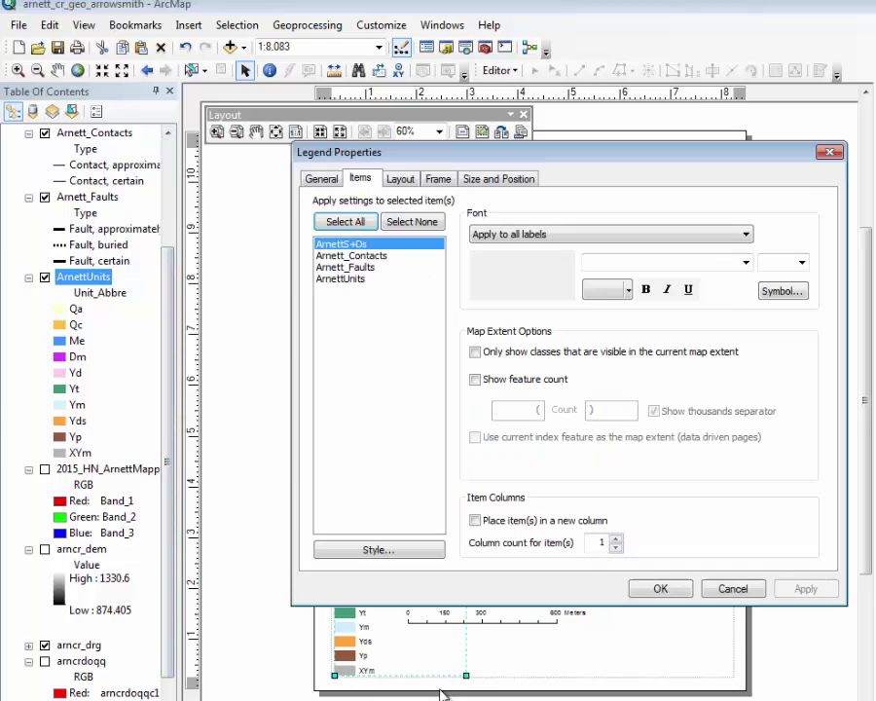
{"action": "left_click", "coordinate": [362, 255]}
{"action": "left_click", "coordinate": [371, 551]}
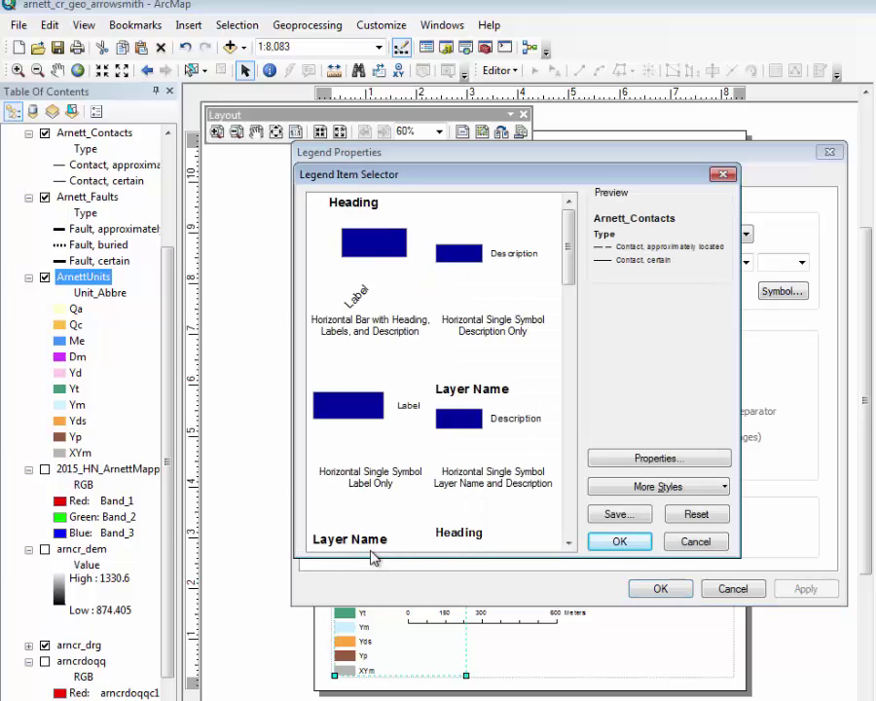
{"action": "left_click", "coordinate": [623, 454]}
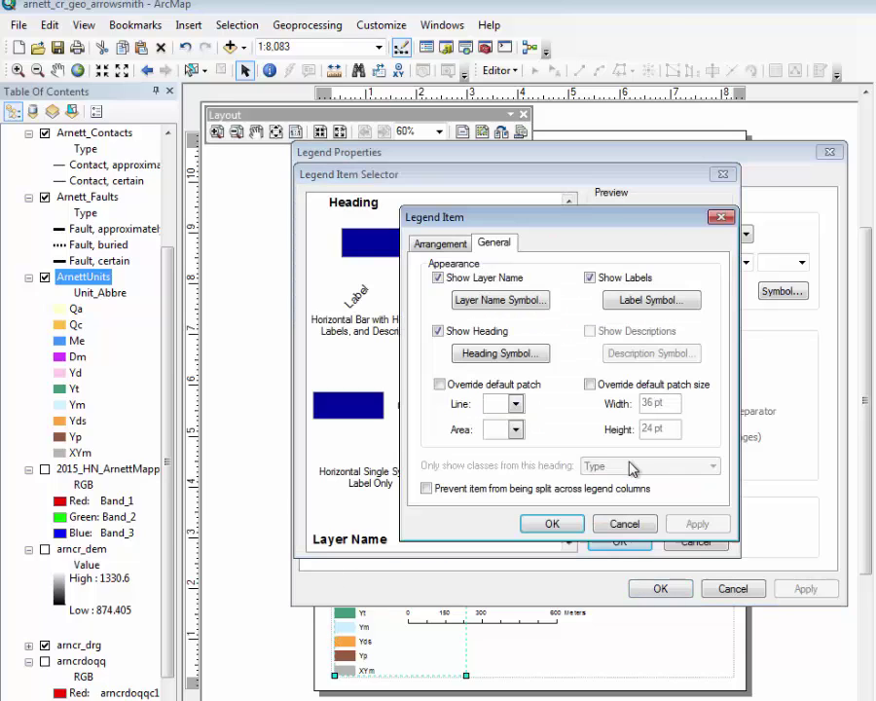
{"action": "left_click", "coordinate": [438, 331]}
{"action": "left_click", "coordinate": [552, 524]}
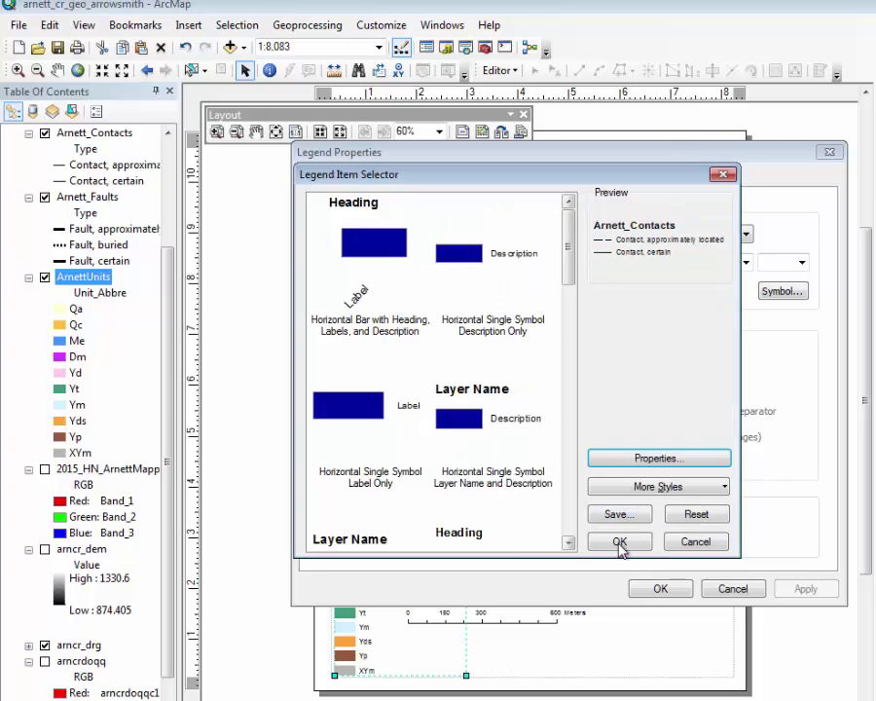
{"action": "left_click", "coordinate": [619, 542]}
{"action": "left_click", "coordinate": [660, 589]}
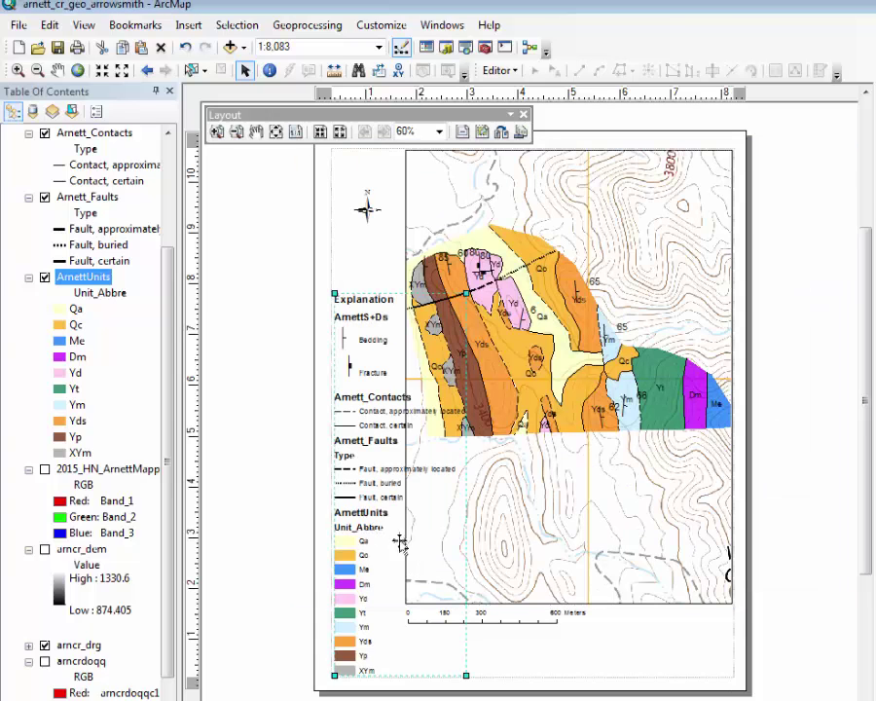
Turn off the "Type" heading in the legend style of the Arnett_Faults item.
{"action": "right_click", "coordinate": [397, 487]}
{"action": "left_click", "coordinate": [435, 469]}
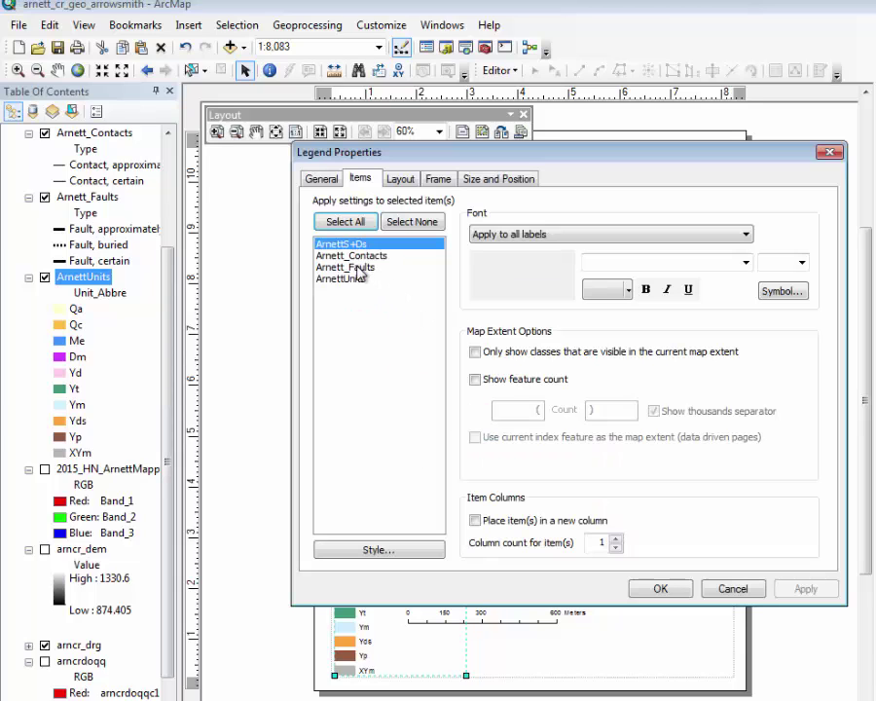
{"action": "left_click", "coordinate": [352, 267]}
{"action": "left_click", "coordinate": [411, 551]}
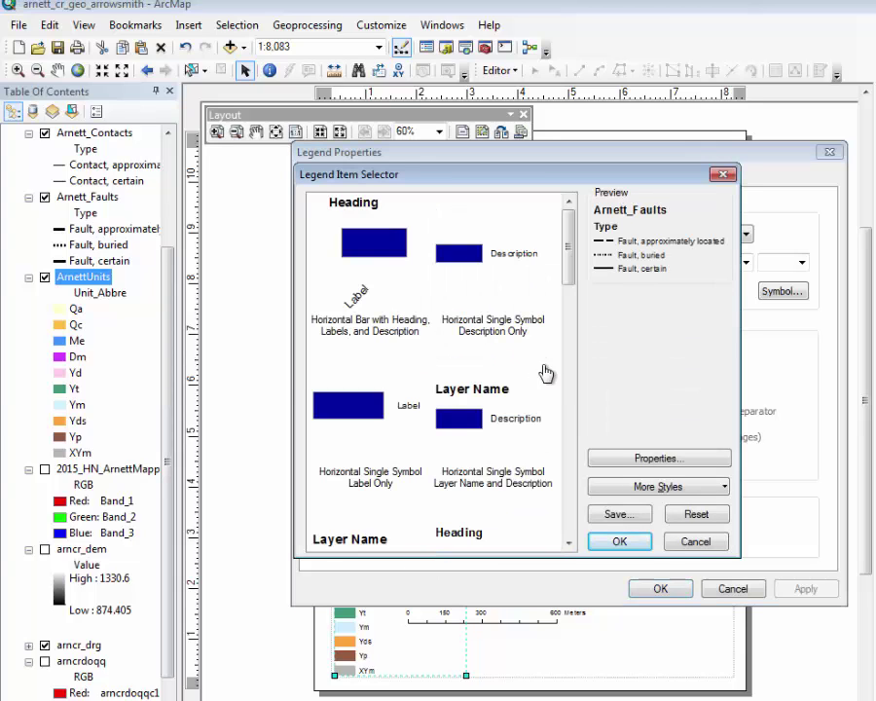
{"action": "left_click", "coordinate": [650, 460]}
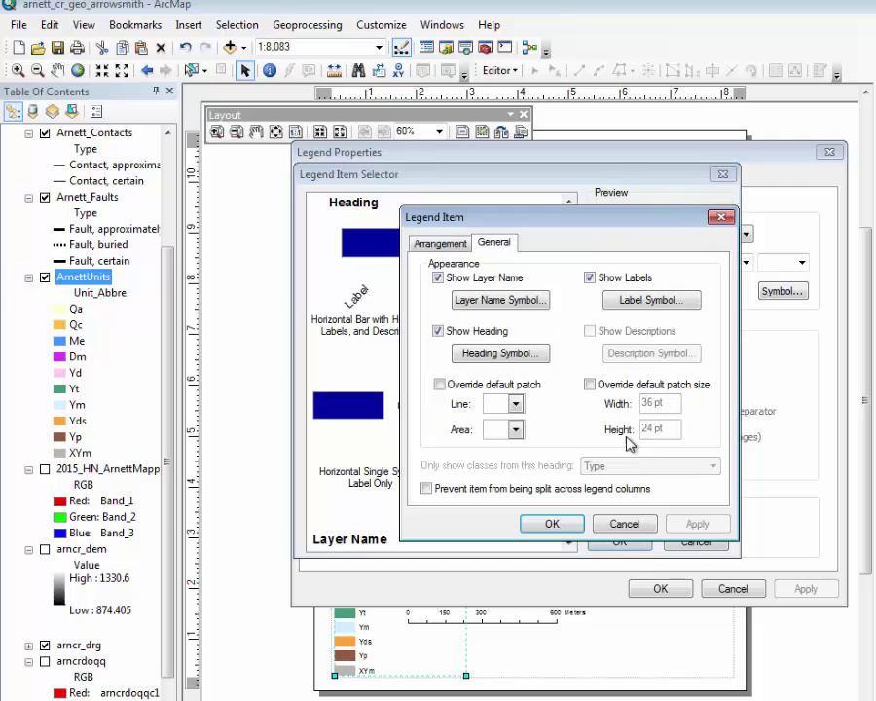
{"action": "left_click", "coordinate": [439, 331]}
{"action": "left_click", "coordinate": [552, 524]}
{"action": "left_click", "coordinate": [616, 541]}
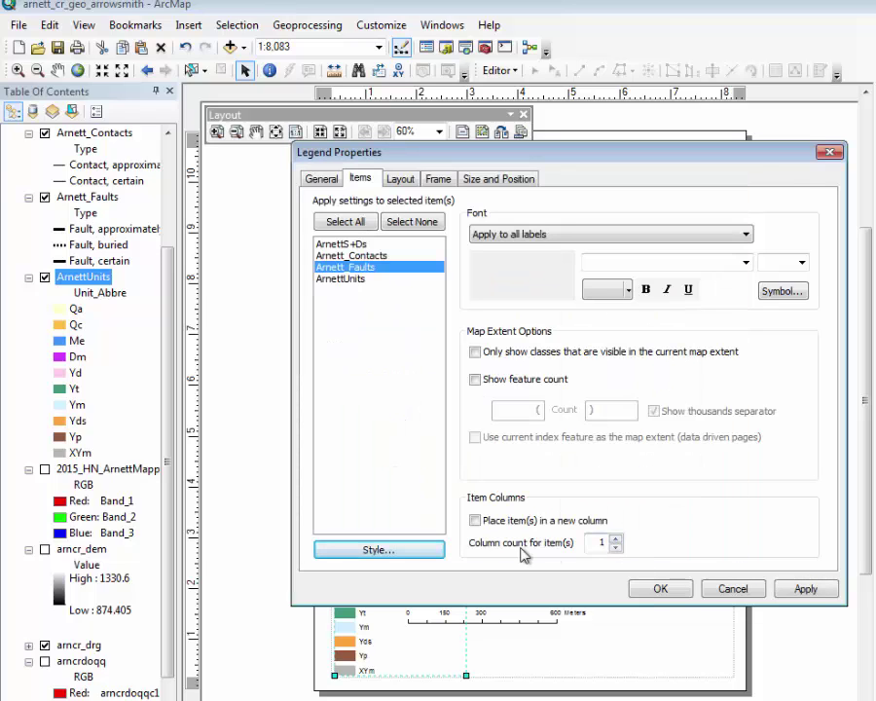
Turn off the "Unit_Abbre" heading of the ArnettUnits legend item and apply the legend changes.
{"action": "left_click", "coordinate": [328, 280]}
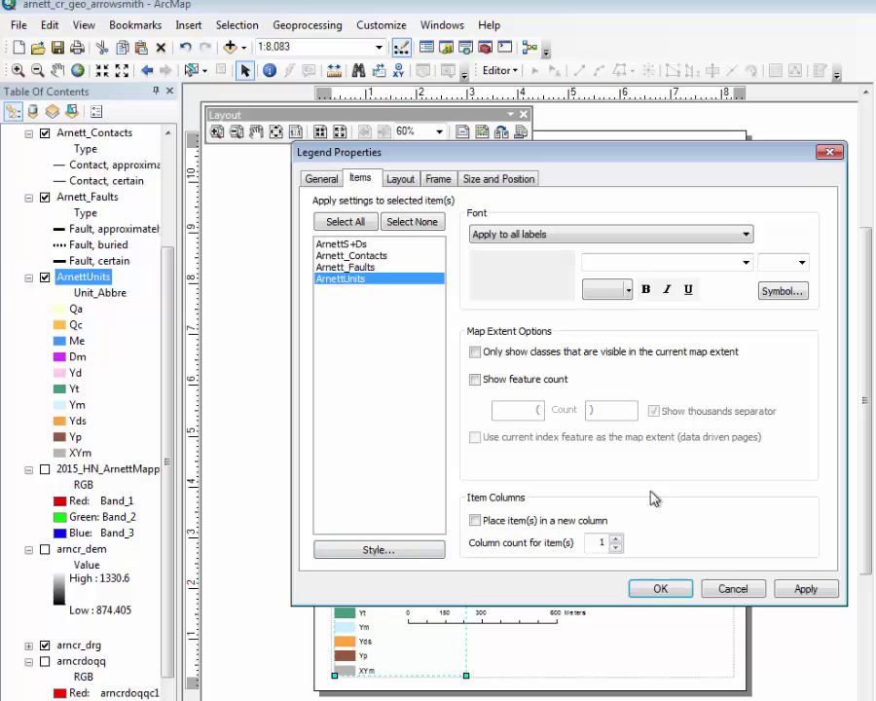
{"action": "left_click", "coordinate": [421, 550]}
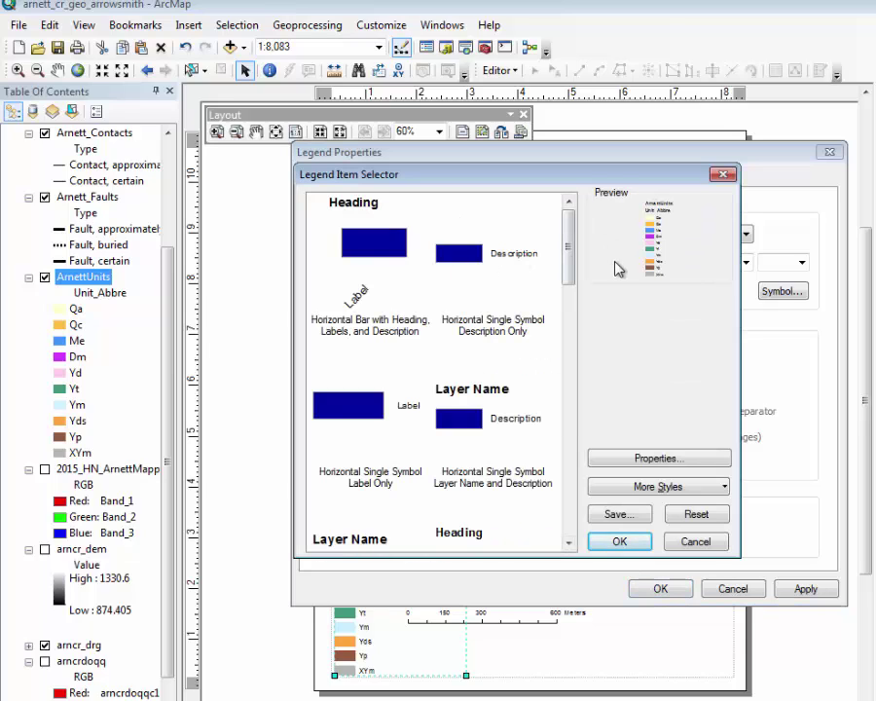
{"action": "left_click", "coordinate": [662, 457]}
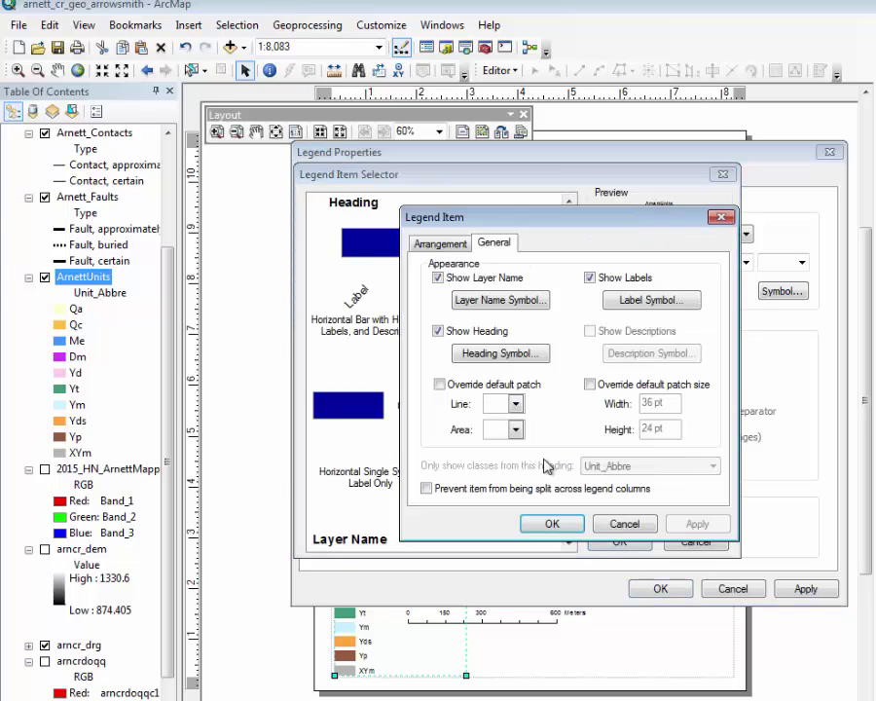
{"action": "left_click", "coordinate": [439, 332]}
{"action": "left_click", "coordinate": [551, 524]}
{"action": "left_click", "coordinate": [621, 538]}
{"action": "left_click", "coordinate": [661, 589]}
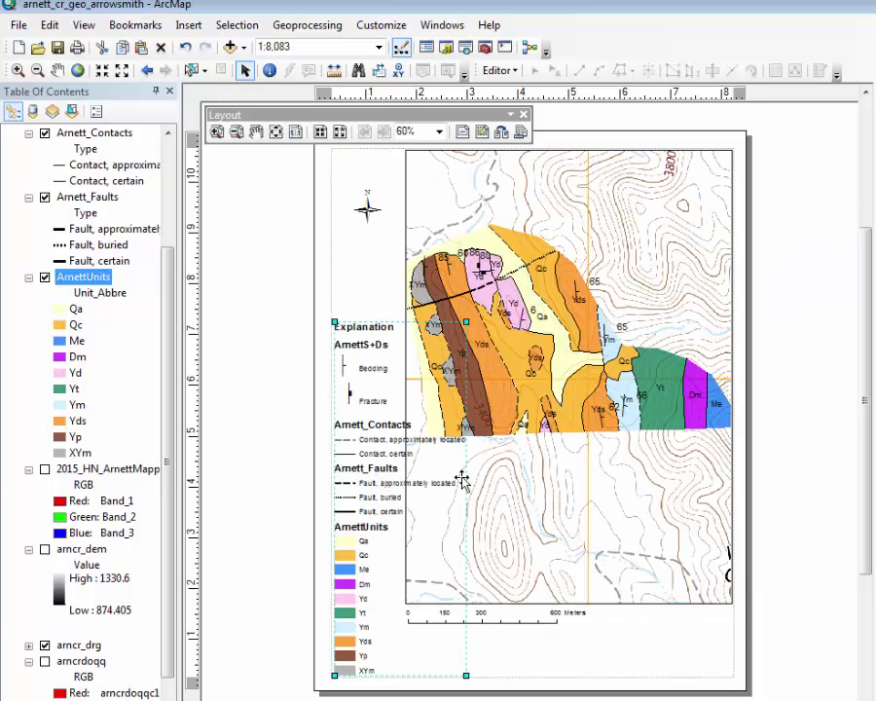
Move the scale bar straight down to the page's bottom margin, leaving free space below the data frame.
{"action": "left_click", "coordinate": [472, 479]}
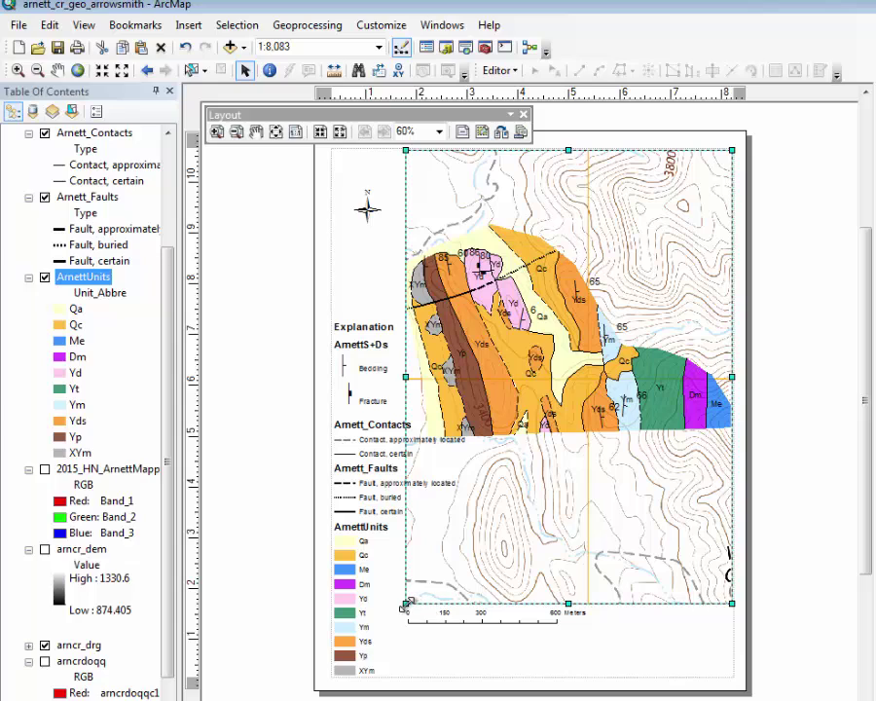
{"action": "left_click", "coordinate": [445, 615]}
{"action": "left_click", "coordinate": [506, 623]}
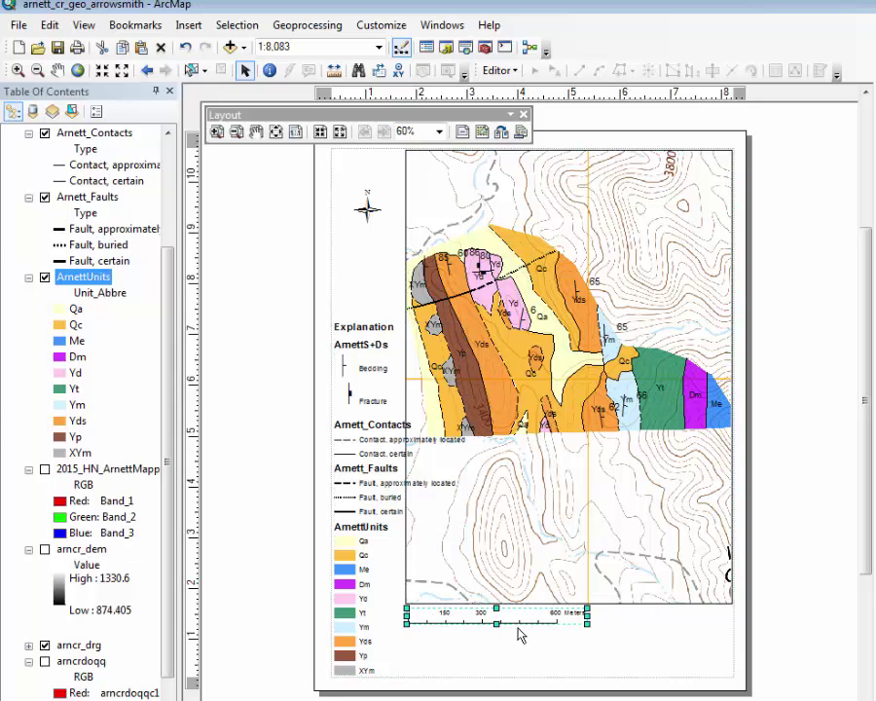
{"action": "left_click_drag", "start_coordinate": [518, 624], "coordinate": [521, 678]}
{"action": "left_click", "coordinate": [469, 584]}
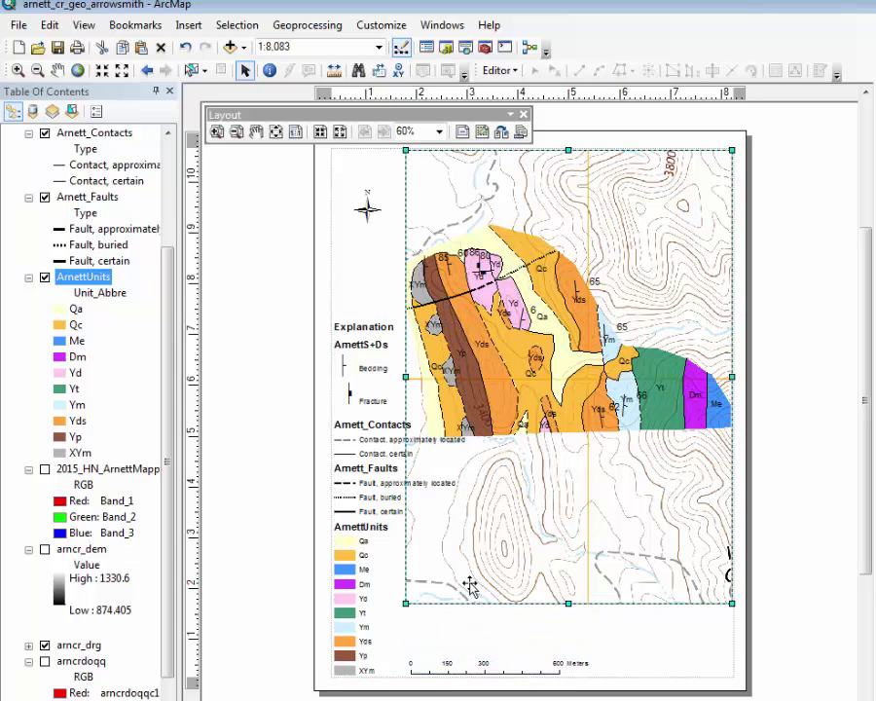
Narrow the data frame and extend it down to just above the scale bar, and shrink the legend to fit the free column beside it.
{"action": "left_click_drag", "start_coordinate": [403, 604], "coordinate": [471, 652]}
{"action": "left_click", "coordinate": [391, 436]}
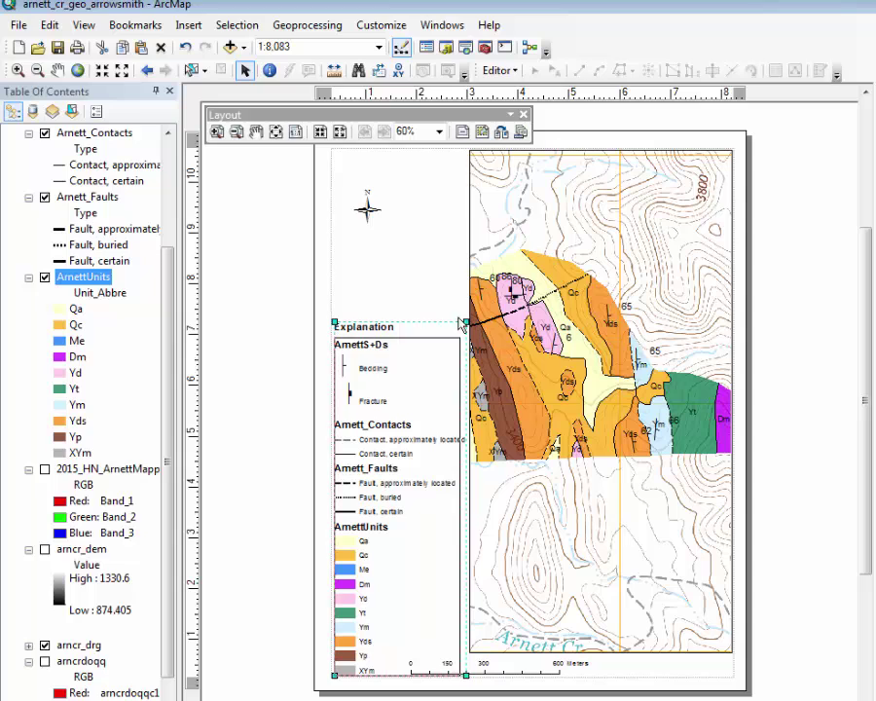
{"action": "left_click_drag", "start_coordinate": [466, 321], "coordinate": [446, 366]}
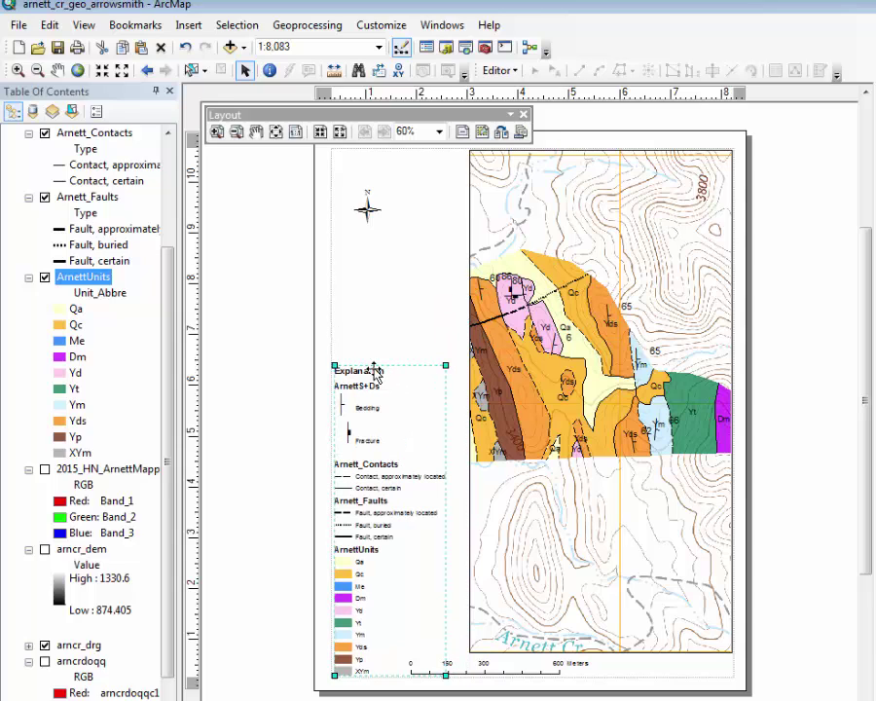
{"action": "left_click_drag", "start_coordinate": [374, 374], "coordinate": [391, 251]}
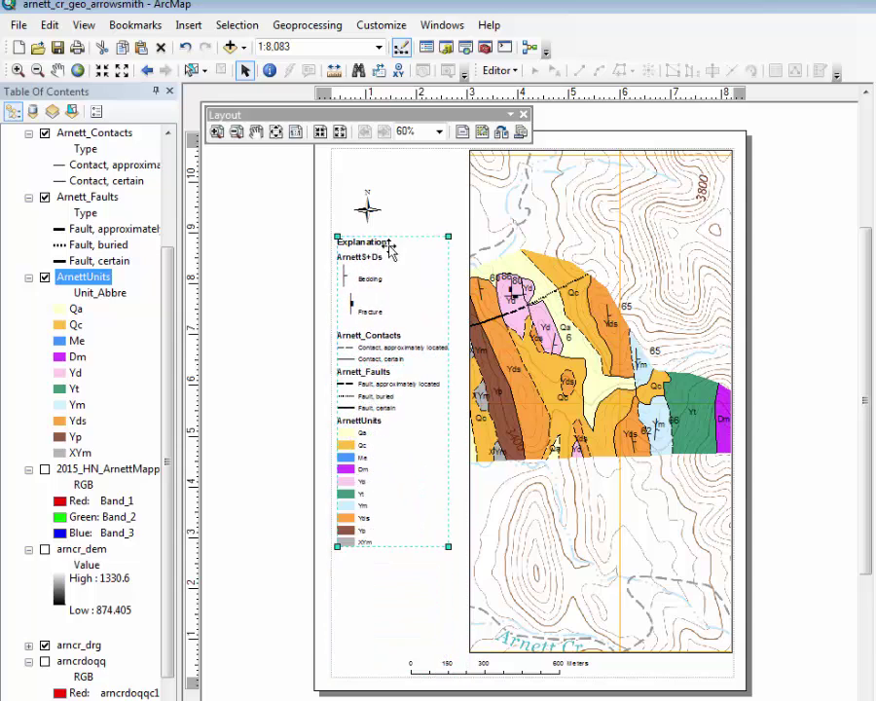
{"action": "left_click", "coordinate": [481, 312]}
{"action": "left_click_drag", "start_coordinate": [469, 401], "coordinate": [454, 406]}
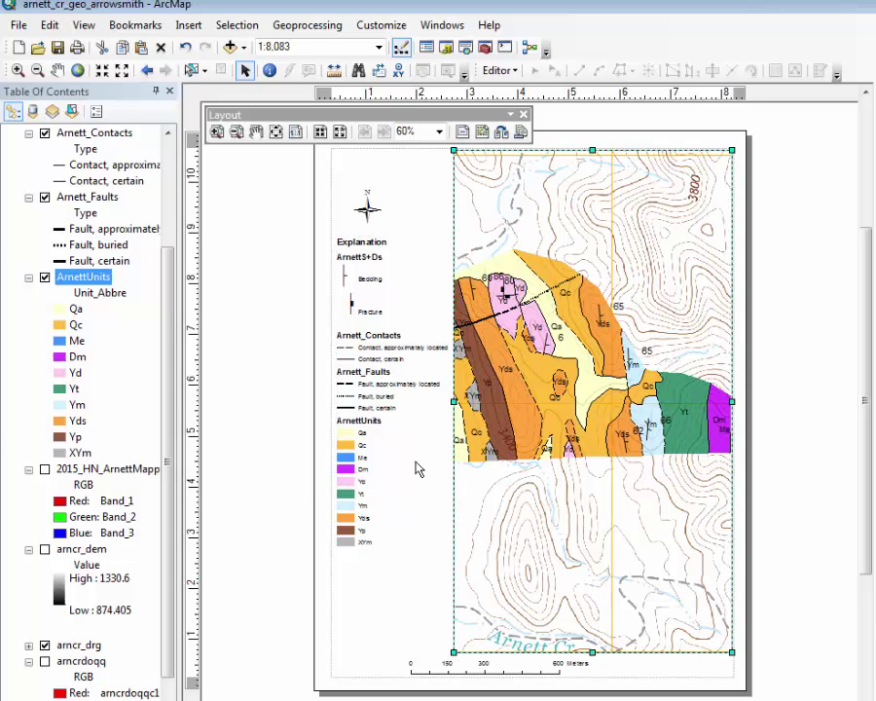
Shift the scale bar right beneath the data frame, and move the legend and north arrow to the bottom of the column beside the map.
{"action": "left_click", "coordinate": [468, 671]}
{"action": "left_click_drag", "start_coordinate": [468, 677], "coordinate": [607, 677]}
{"action": "left_click", "coordinate": [368, 427]}
{"action": "left_click_drag", "start_coordinate": [369, 380], "coordinate": [370, 511]}
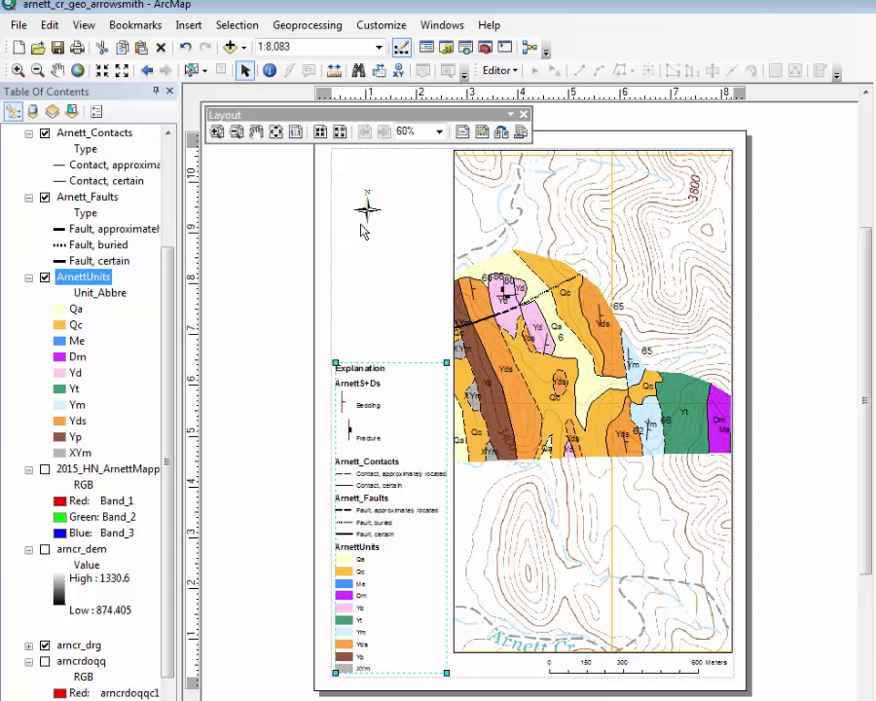
{"action": "left_click", "coordinate": [367, 214]}
{"action": "left_click_drag", "start_coordinate": [367, 214], "coordinate": [431, 659]}
Insert a text element at the top of the free column reading "Geologic Map of Arnett Creek", the author's name and "March 15, 2015" on separate lines.
{"action": "left_click", "coordinate": [188, 26]}
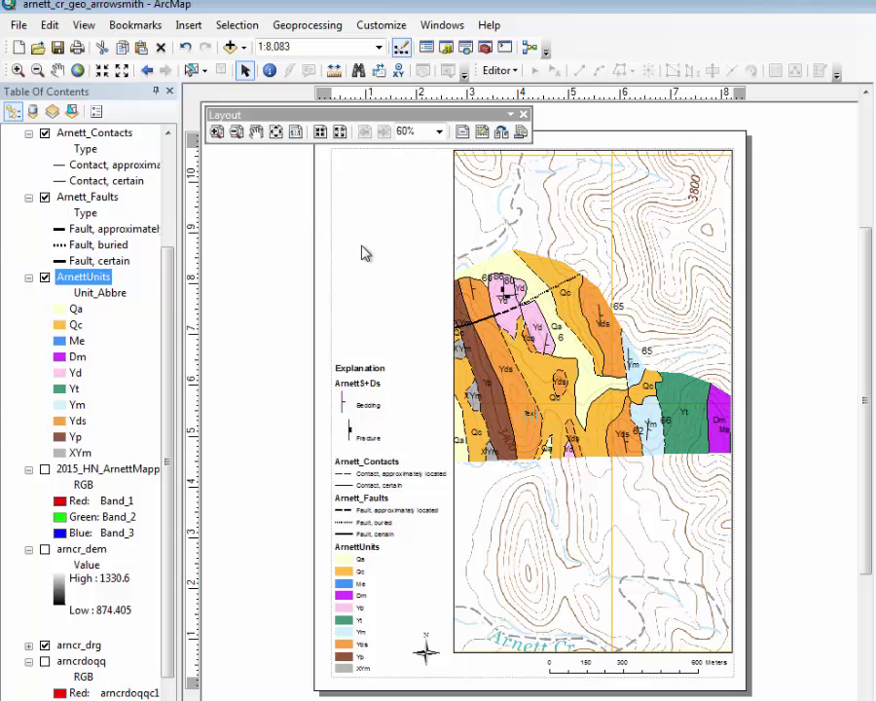
{"action": "double_click", "coordinate": [353, 183]}
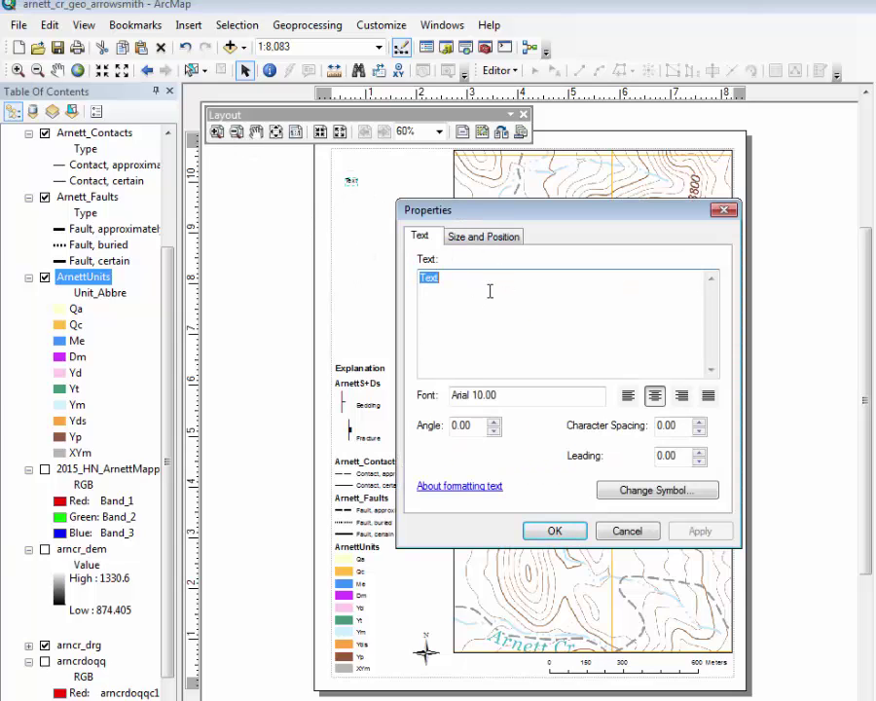
{"action": "type", "text": "Geologic Map of Arnett Creek"}
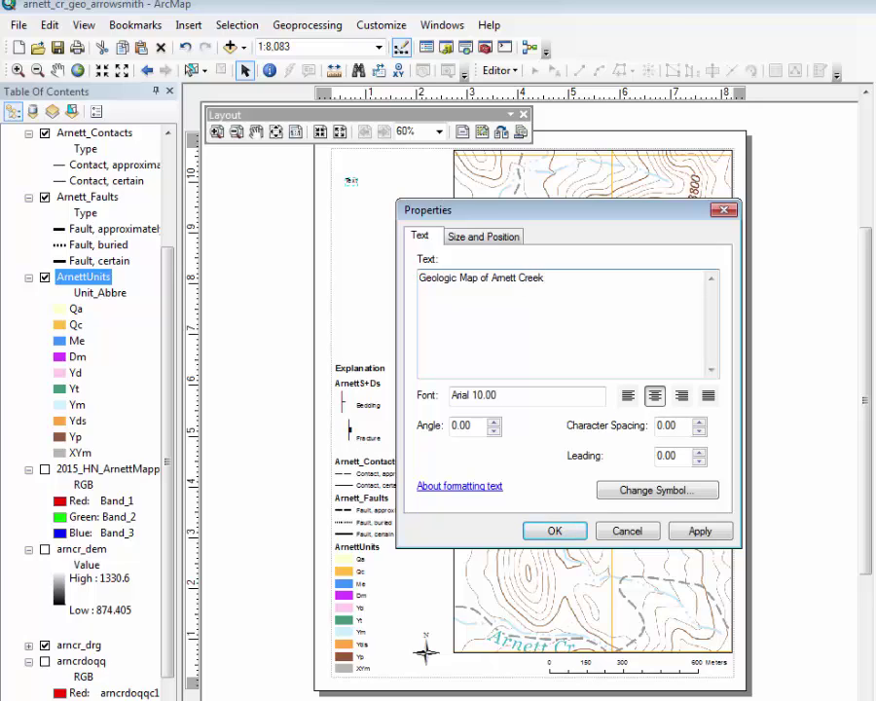
{"action": "type", "text": "amon Arrowsmith"}
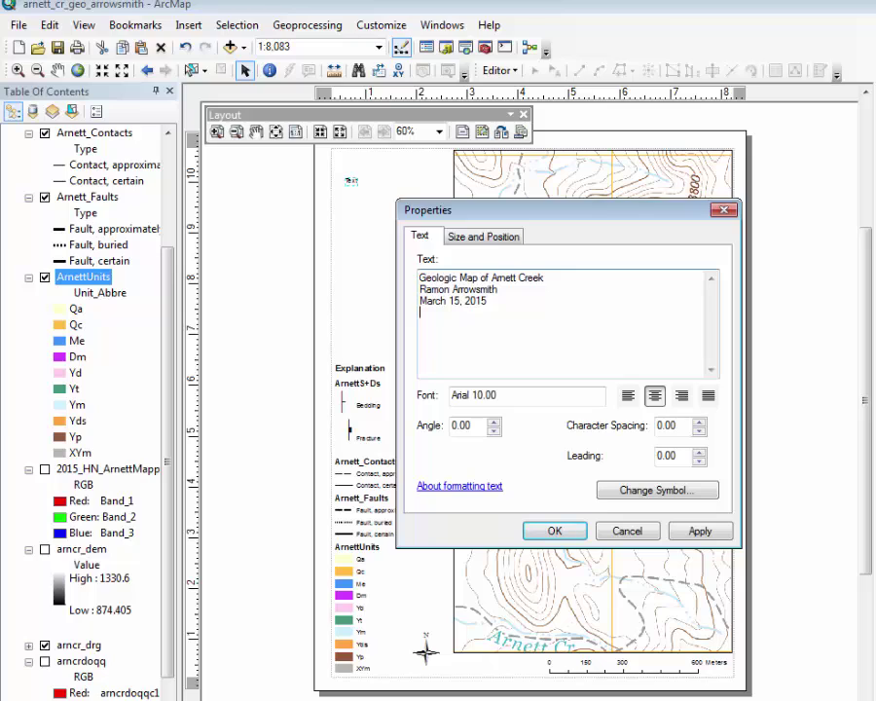
Set the title text's font size to 16 and apply the text properties.
{"action": "left_click", "coordinate": [655, 492]}
{"action": "left_click", "coordinate": [748, 368]}
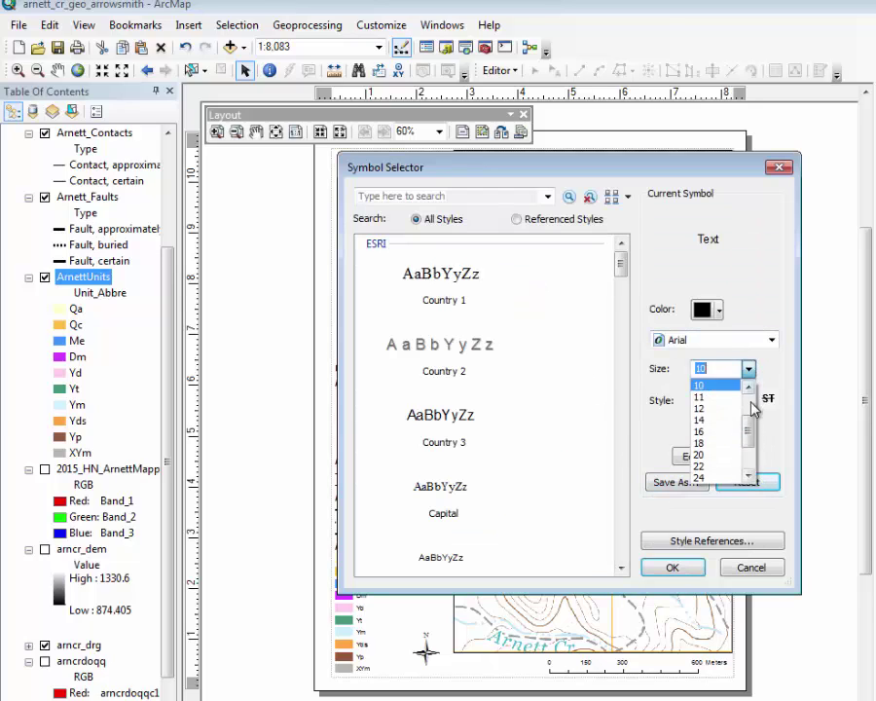
{"action": "left_click", "coordinate": [726, 434]}
{"action": "left_click", "coordinate": [672, 567]}
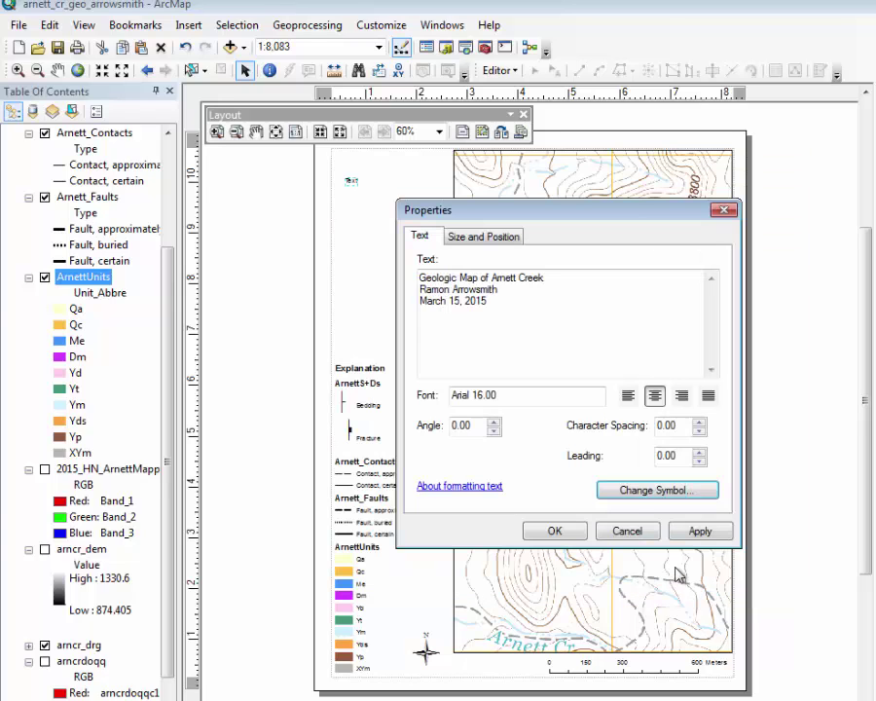
{"action": "left_click", "coordinate": [554, 531]}
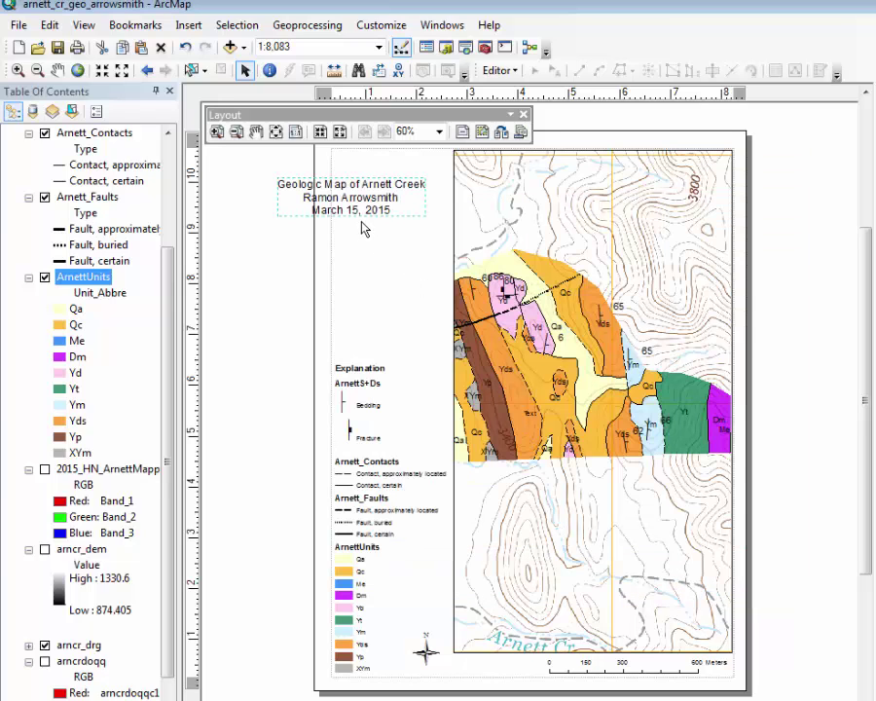
Break the title's first line after "Geologic Map" and position the text block at the top of the column beside the data frame.
{"action": "left_click_drag", "start_coordinate": [366, 216], "coordinate": [420, 188]}
{"action": "left_click_drag", "start_coordinate": [477, 187], "coordinate": [477, 247]}
{"action": "double_click", "coordinate": [424, 234]}
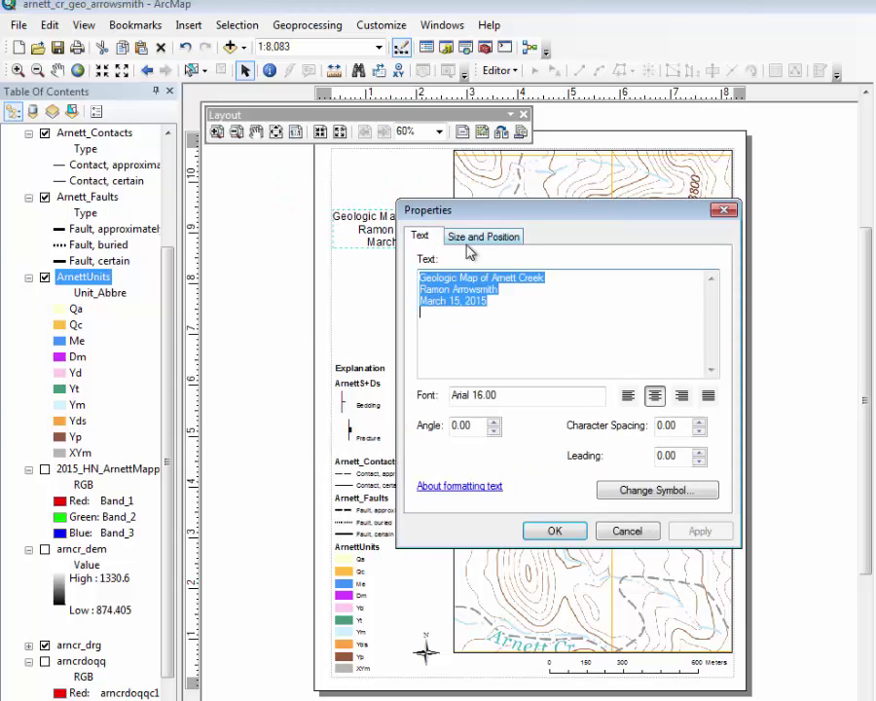
{"action": "left_click", "coordinate": [490, 278]}
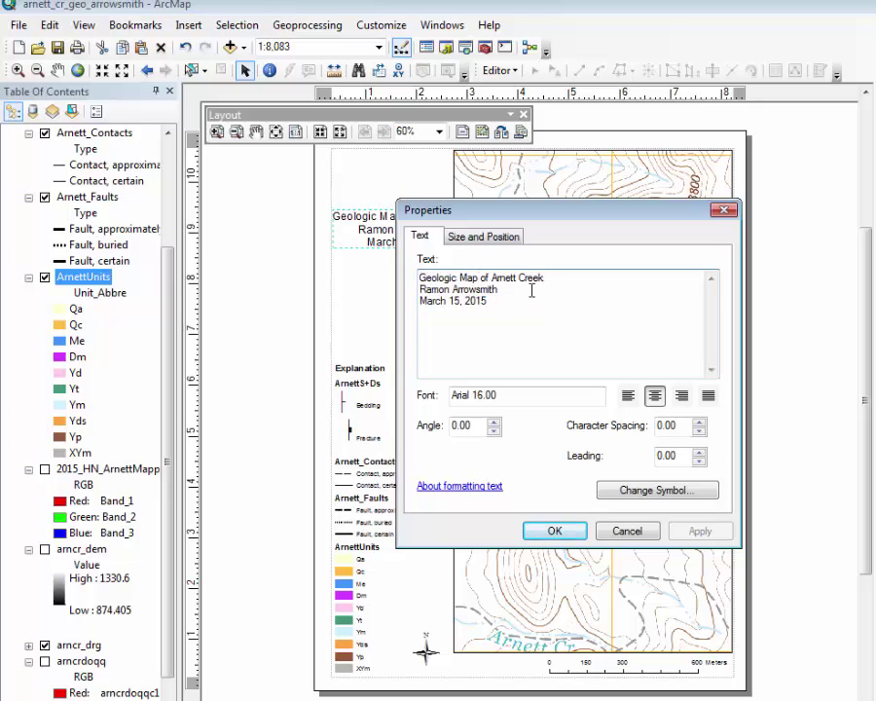
{"action": "key", "text": "Return"}
{"action": "key", "text": "Delete"}
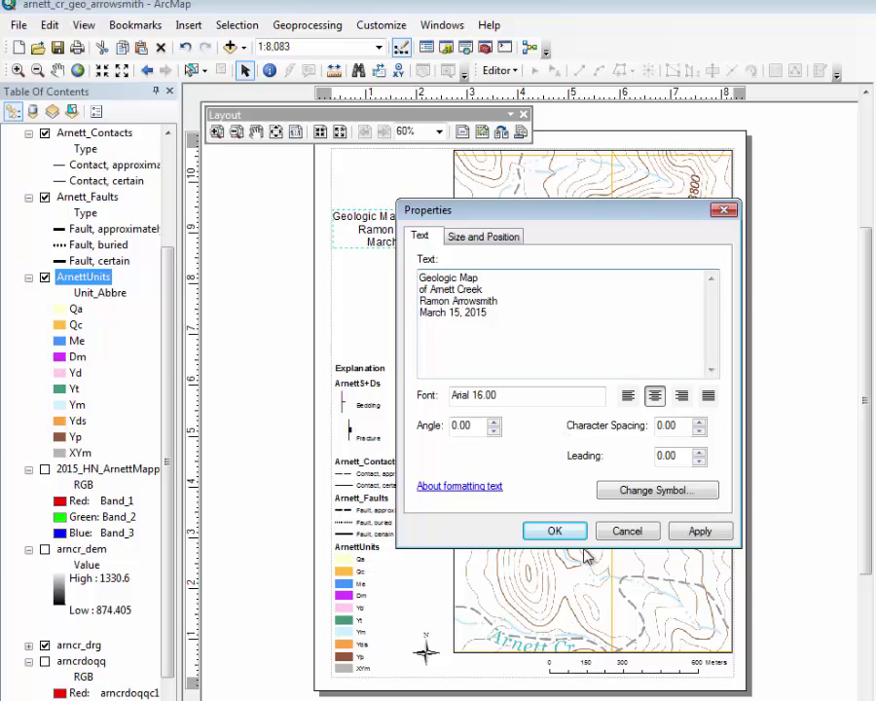
{"action": "left_click", "coordinate": [554, 530]}
{"action": "left_click_drag", "start_coordinate": [405, 246], "coordinate": [384, 192]}
Set the title text's font size to 18 and move the legend up directly below the title block.
{"action": "double_click", "coordinate": [386, 190]}
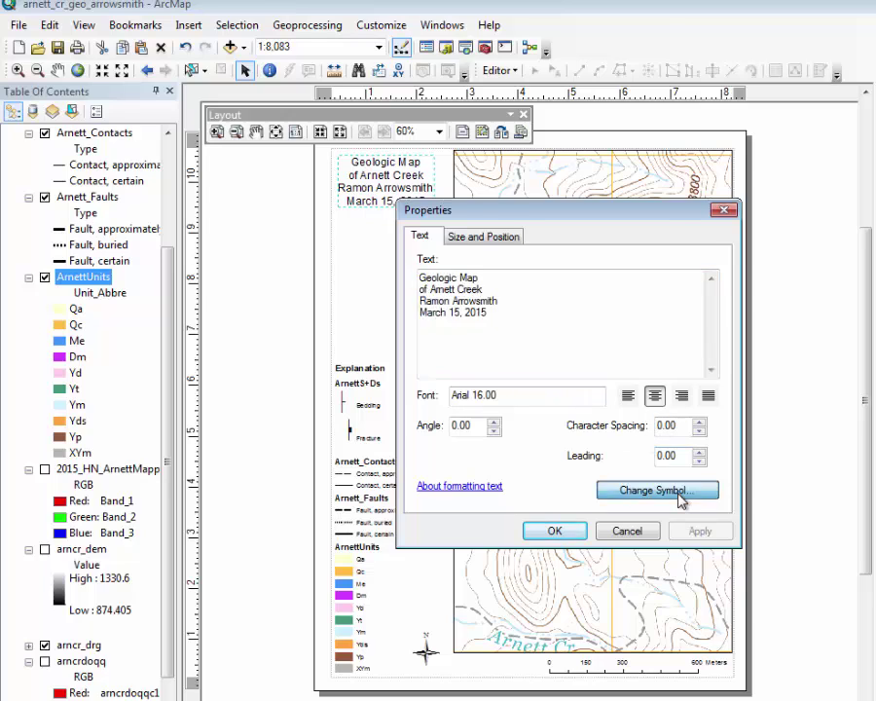
{"action": "left_click", "coordinate": [681, 495]}
{"action": "left_click", "coordinate": [748, 369]}
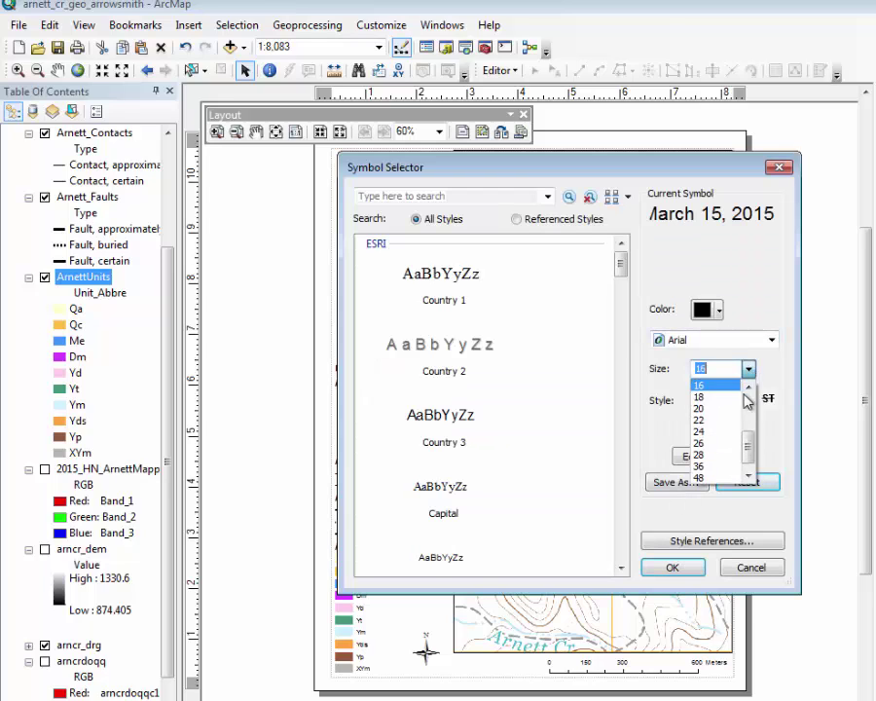
{"action": "left_click", "coordinate": [706, 398]}
{"action": "left_click", "coordinate": [672, 567]}
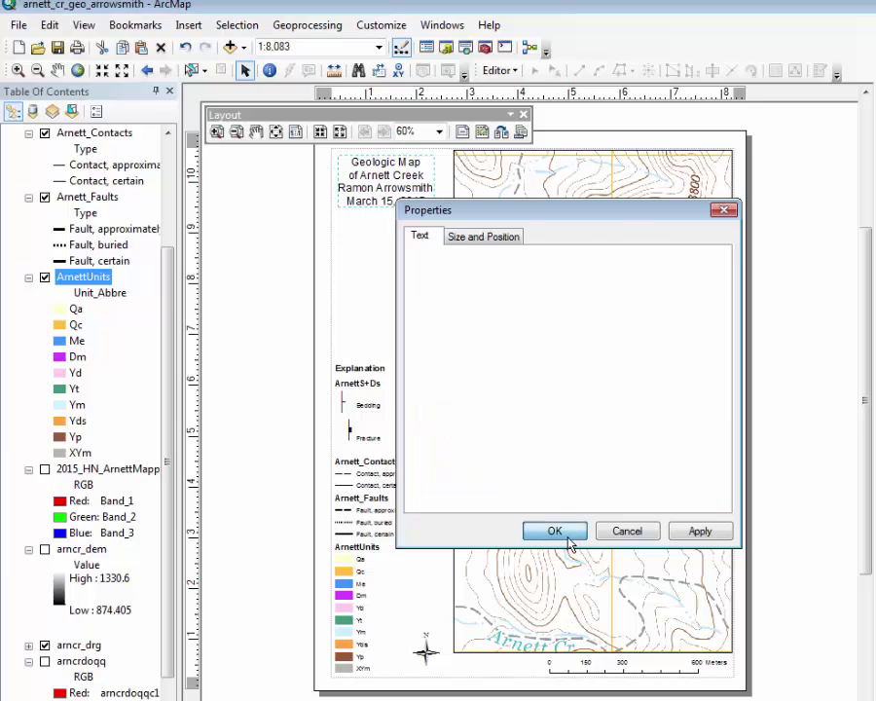
{"action": "left_click", "coordinate": [559, 533]}
{"action": "left_click", "coordinate": [366, 389]}
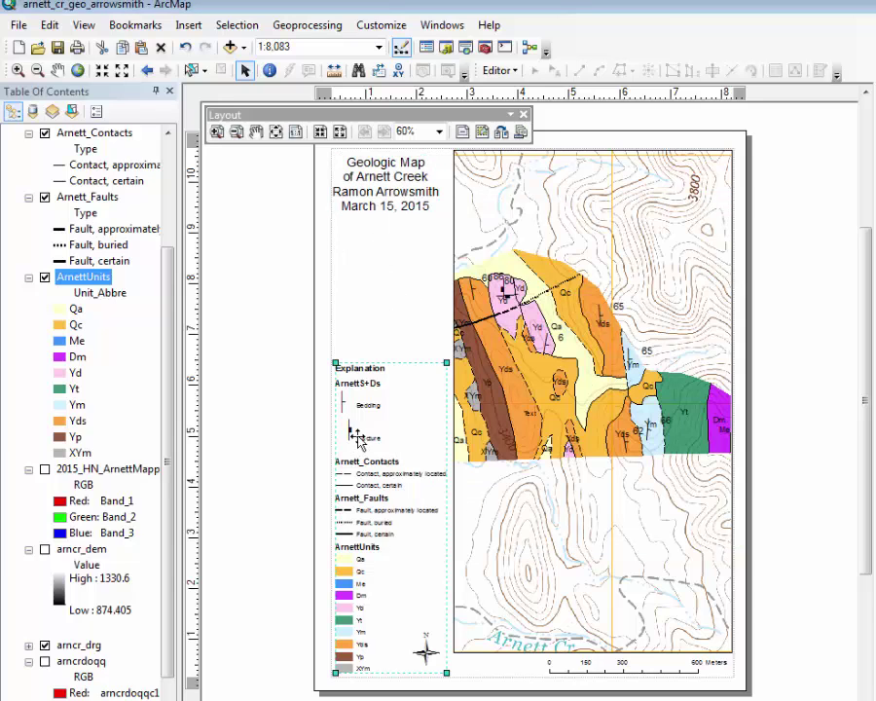
{"action": "left_click_drag", "start_coordinate": [369, 378], "coordinate": [367, 238]}
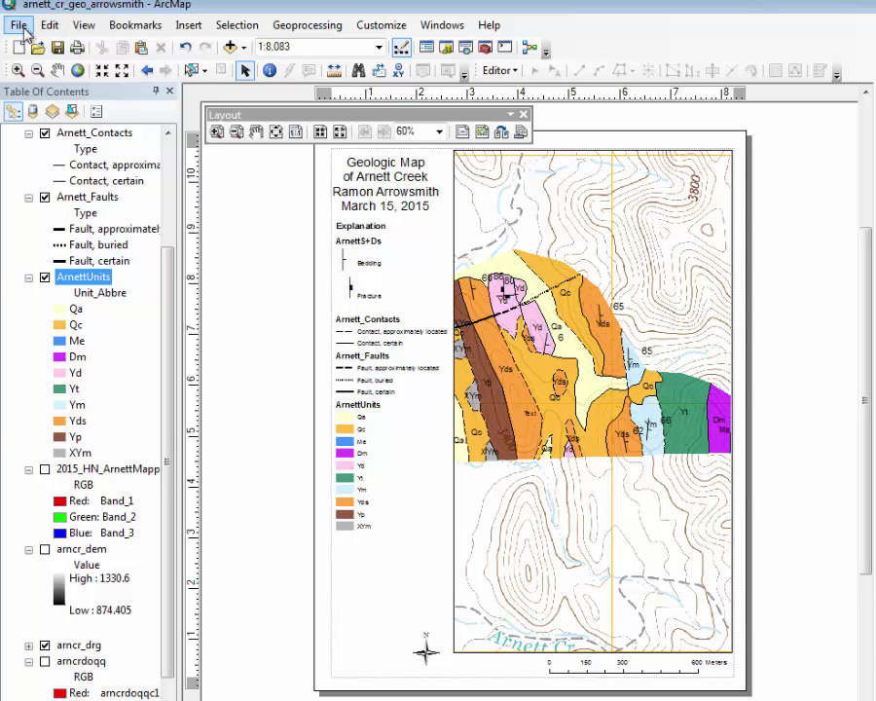
Start a map export and choose PDF as the output format.
{"action": "left_click", "coordinate": [19, 25]}
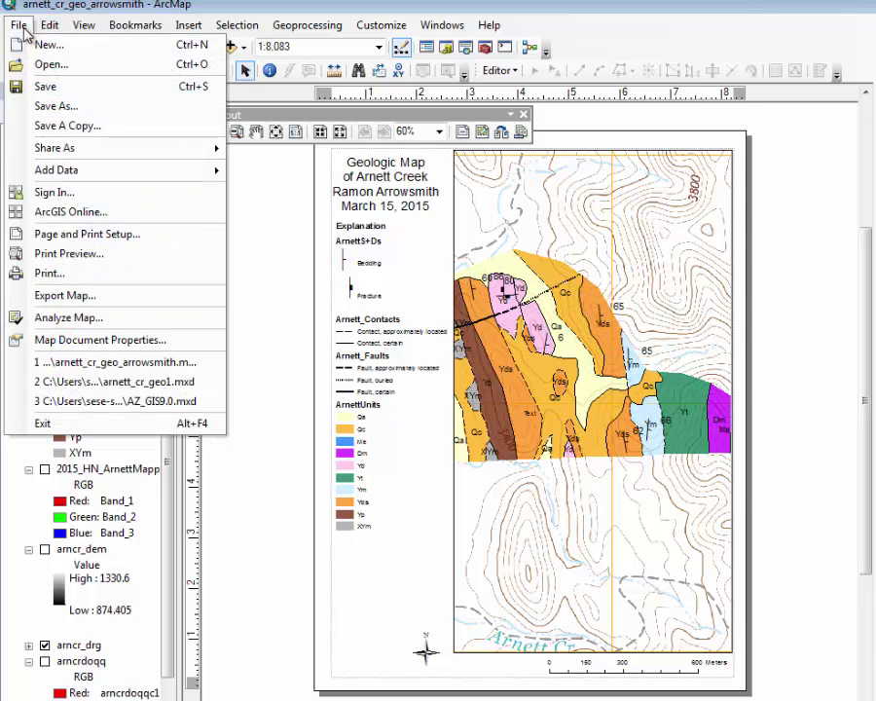
{"action": "left_click", "coordinate": [78, 297]}
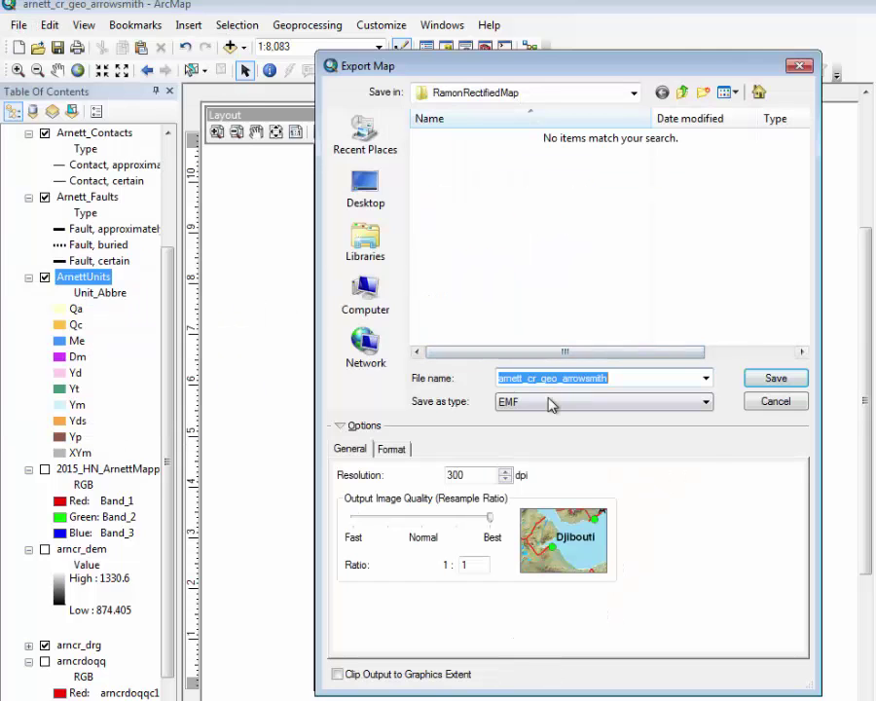
{"action": "left_click", "coordinate": [551, 402]}
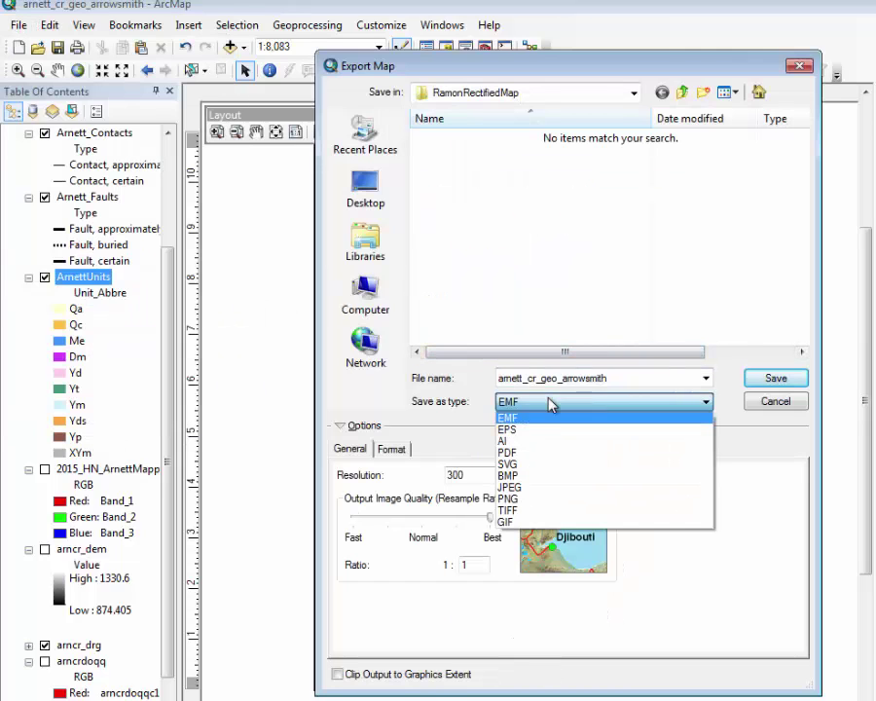
{"action": "left_click", "coordinate": [513, 453]}
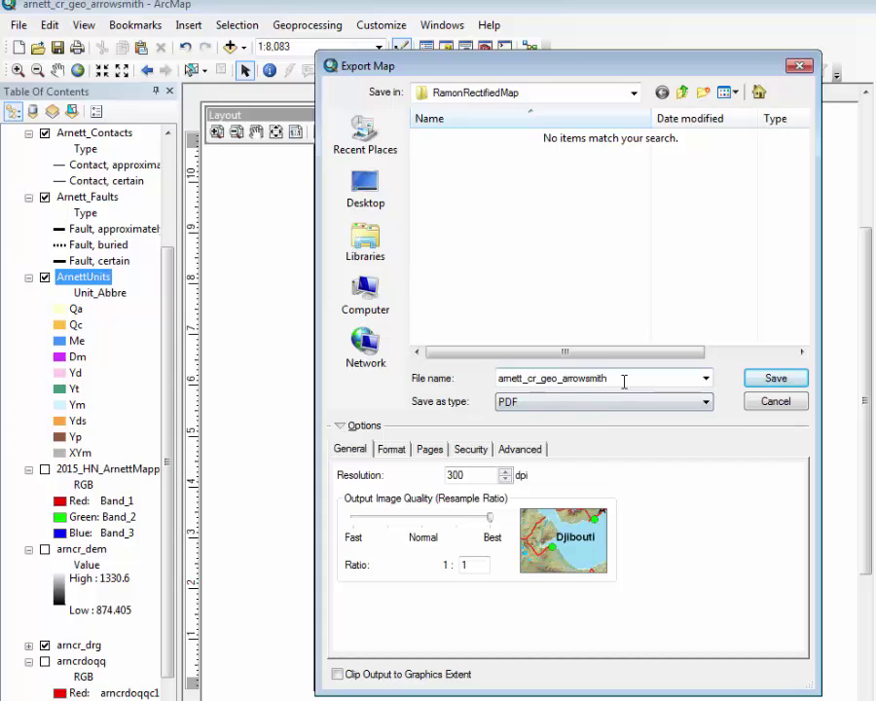
Replace the export file name with "20150406ArnettCreekGeologic".
{"action": "double_click", "coordinate": [517, 377]}
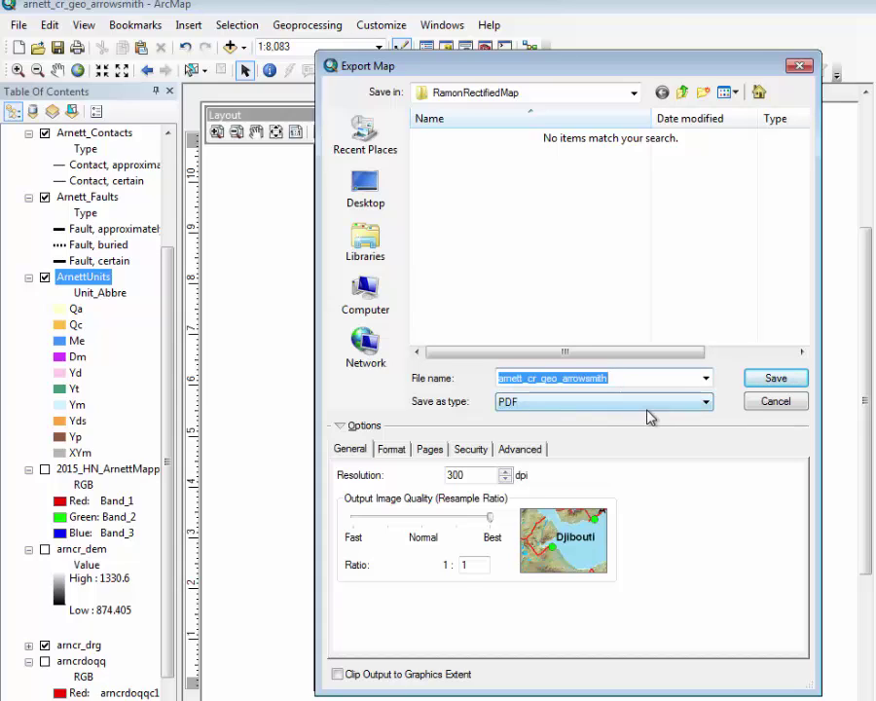
{"action": "type", "text": "2"}
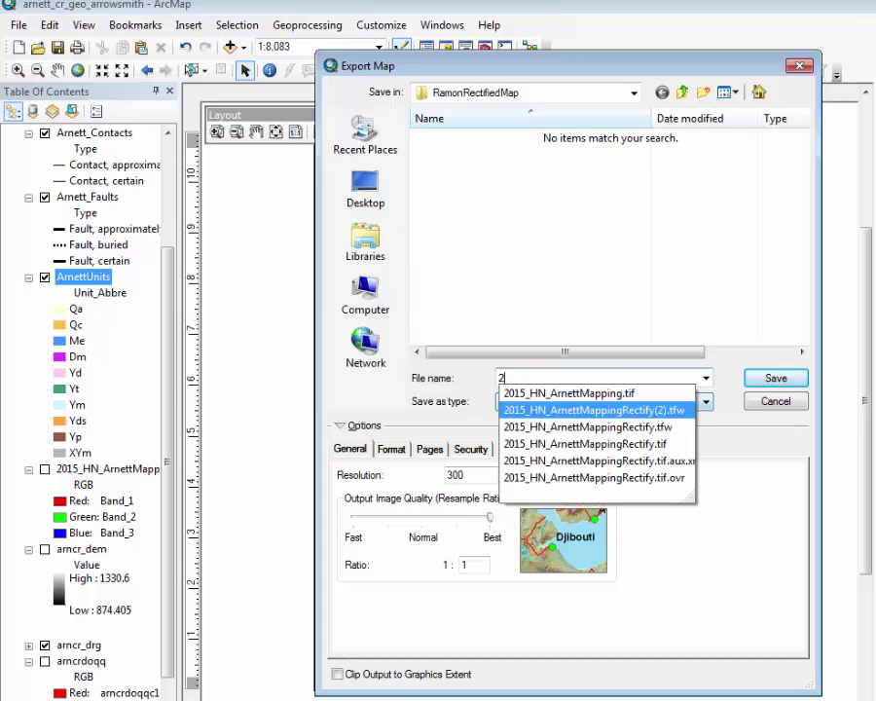
{"action": "type", "text": "0150406A"}
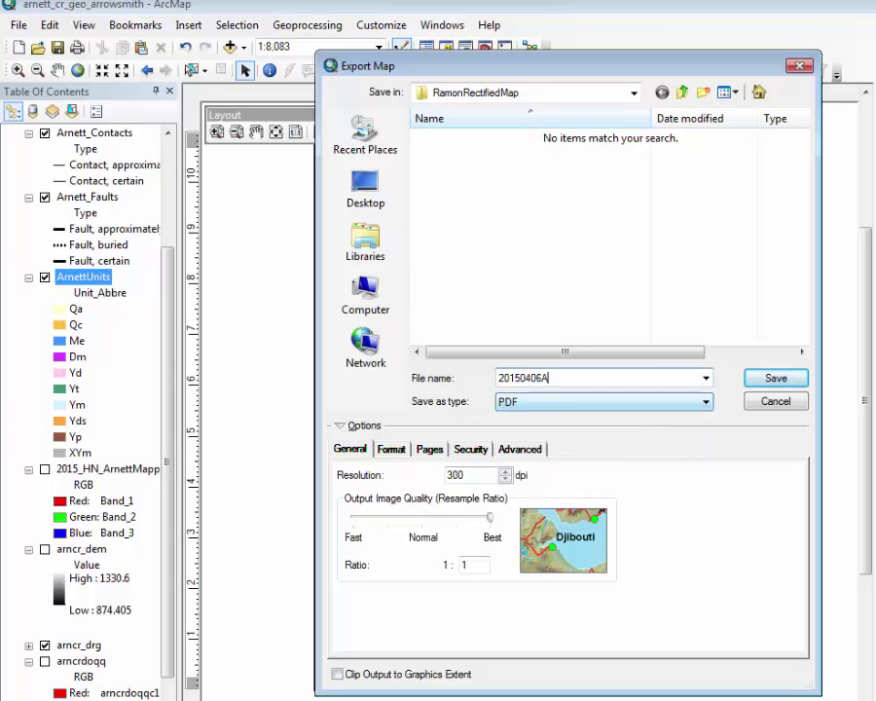
{"action": "type", "text": "rnettCre"}
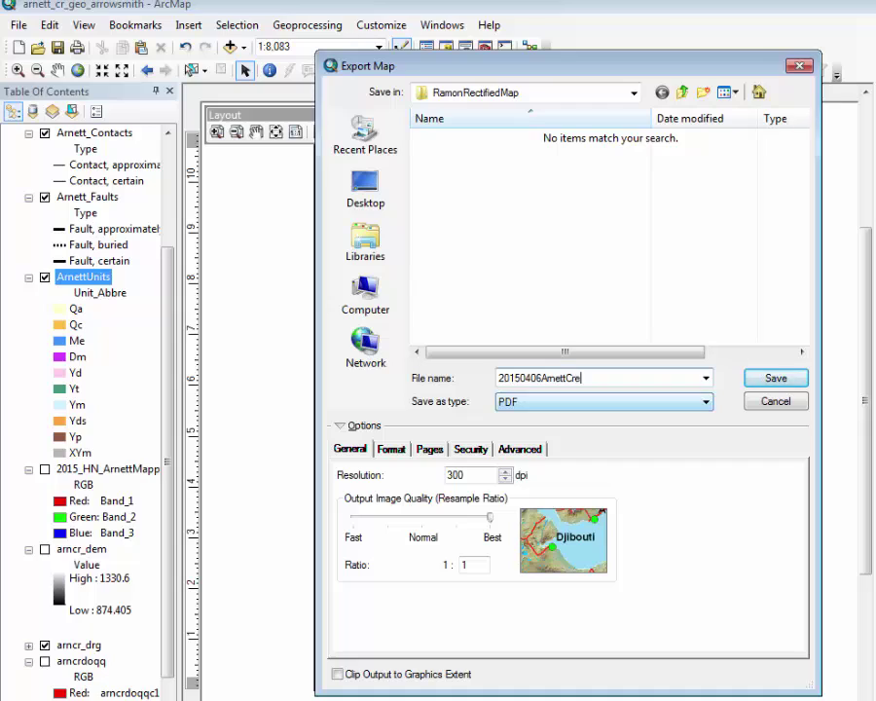
{"action": "type", "text": "ekGeologic"}
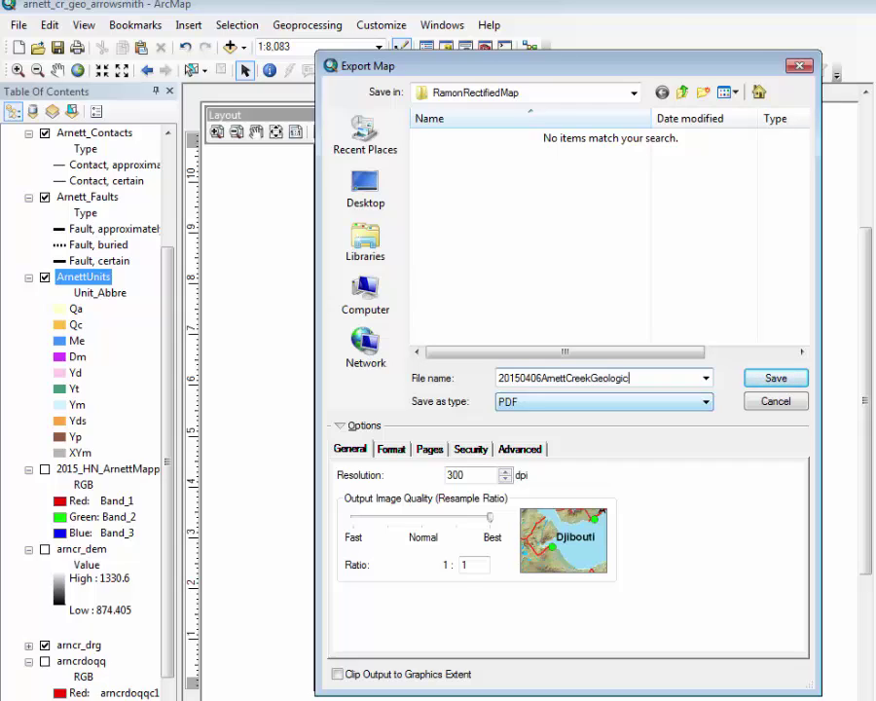